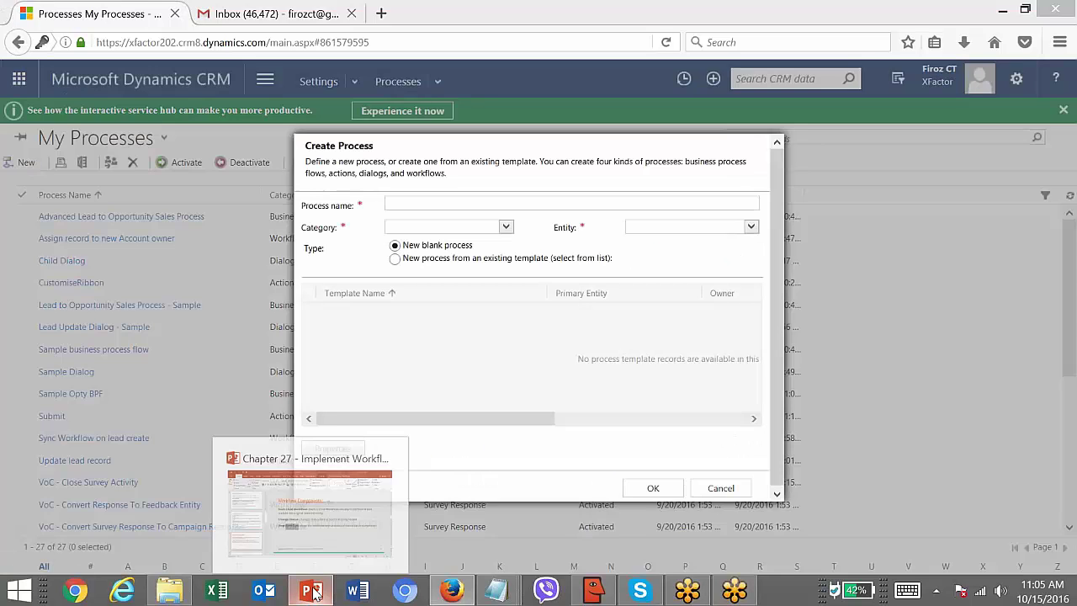
- Page from slide 9's workflow scenario to slide 10, Create A New Workflow..
click(249, 547)
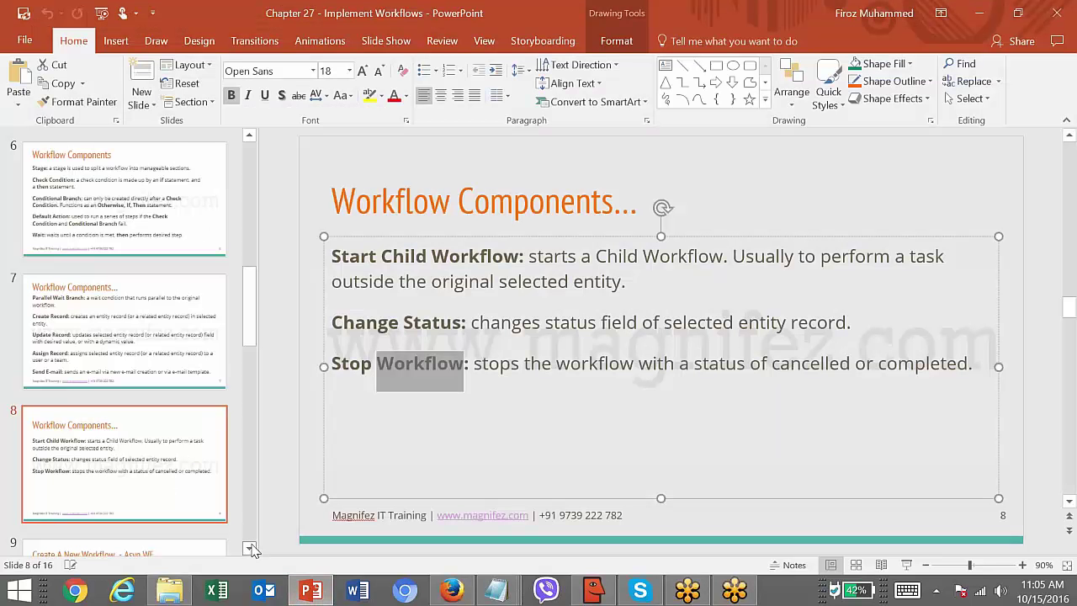
key(Down)
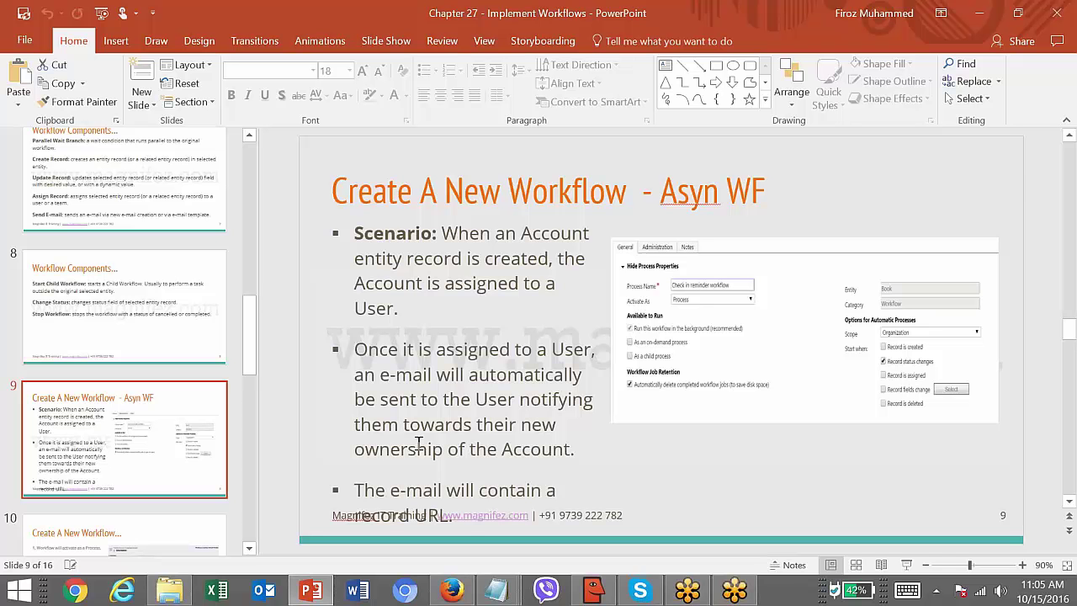
click(502, 457)
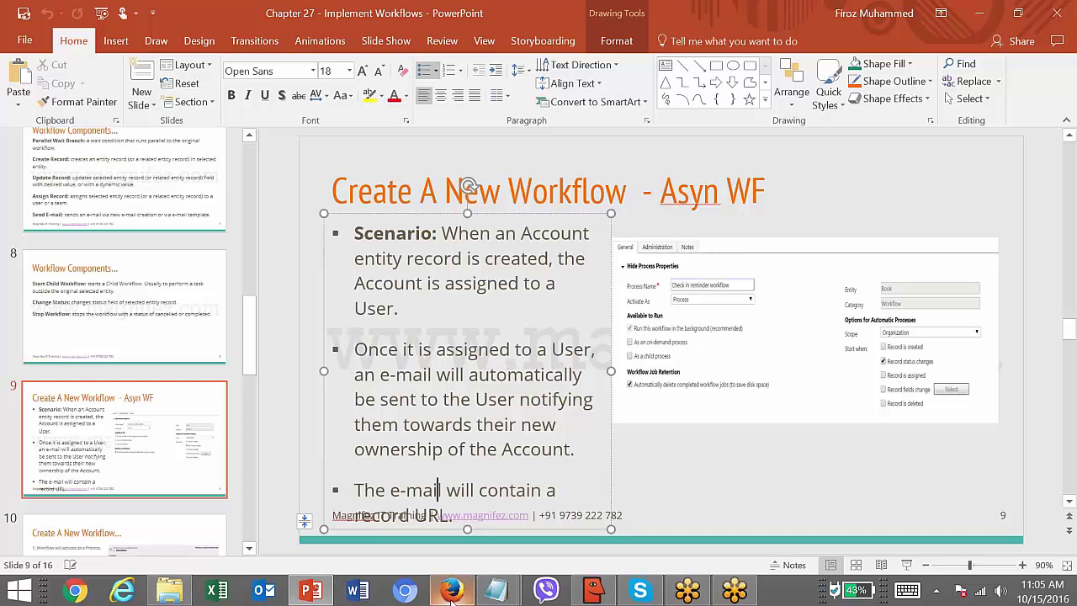
click(195, 545)
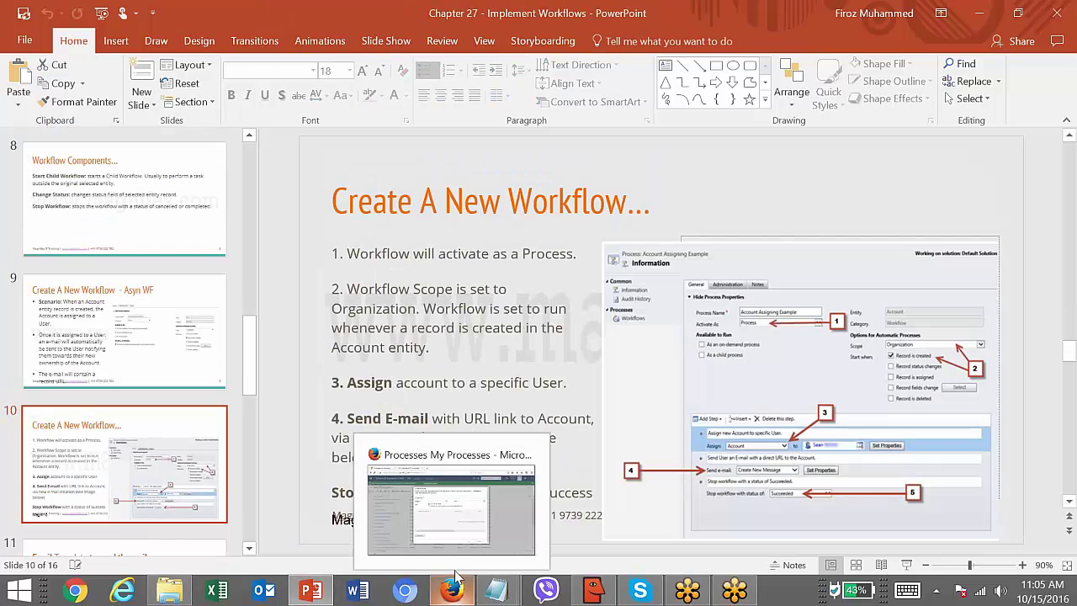
- Name the process 'Assign Account to new Owner and Send email', category Workflow, entity Account
click(455, 576)
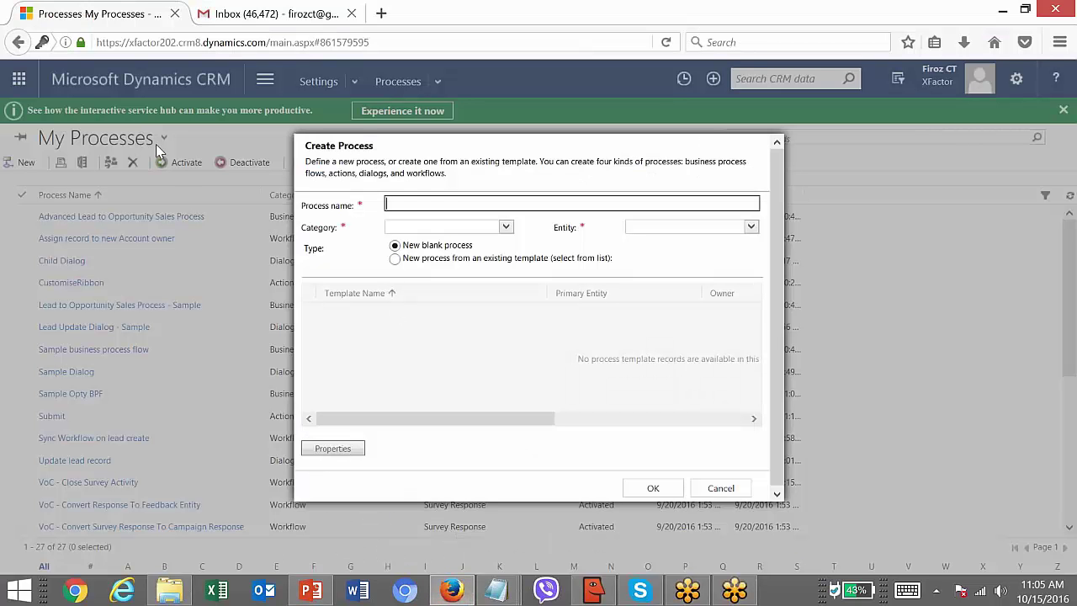
text(Assign Account to new Owner and Send email)
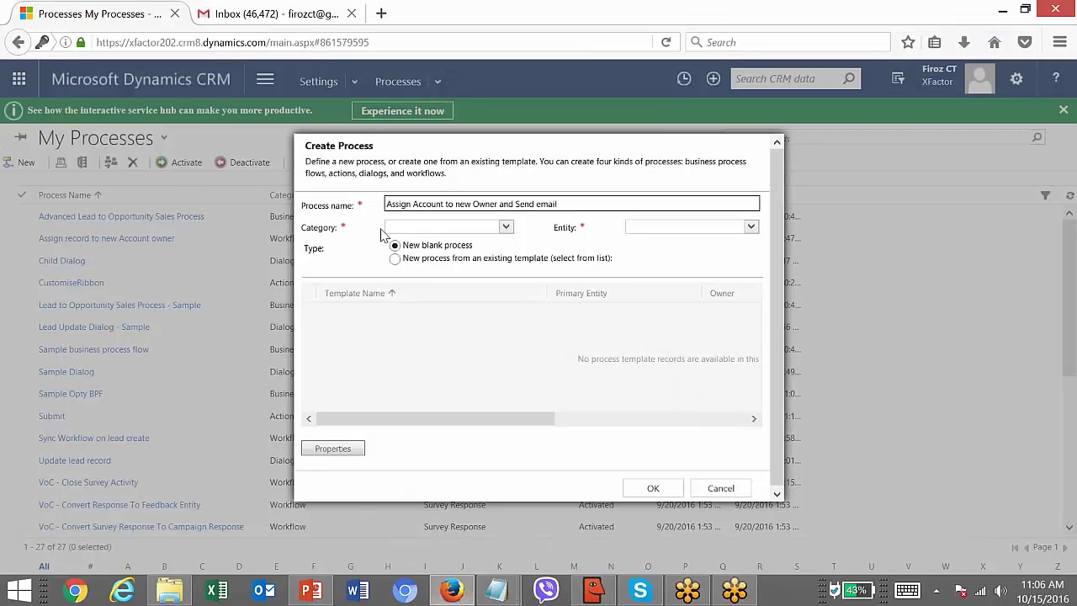
click(393, 229)
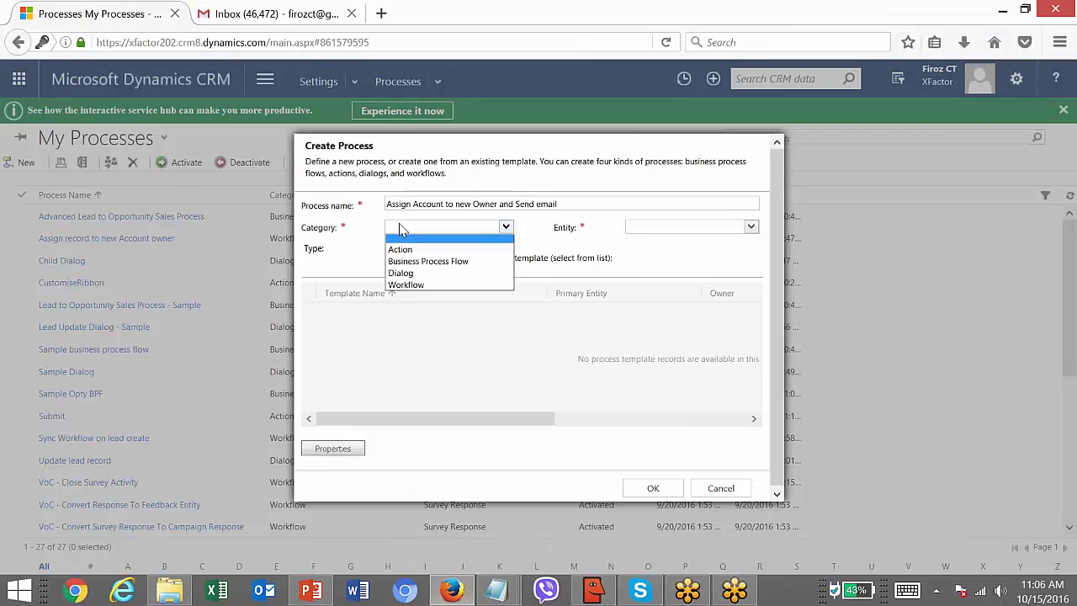
click(414, 286)
click(637, 227)
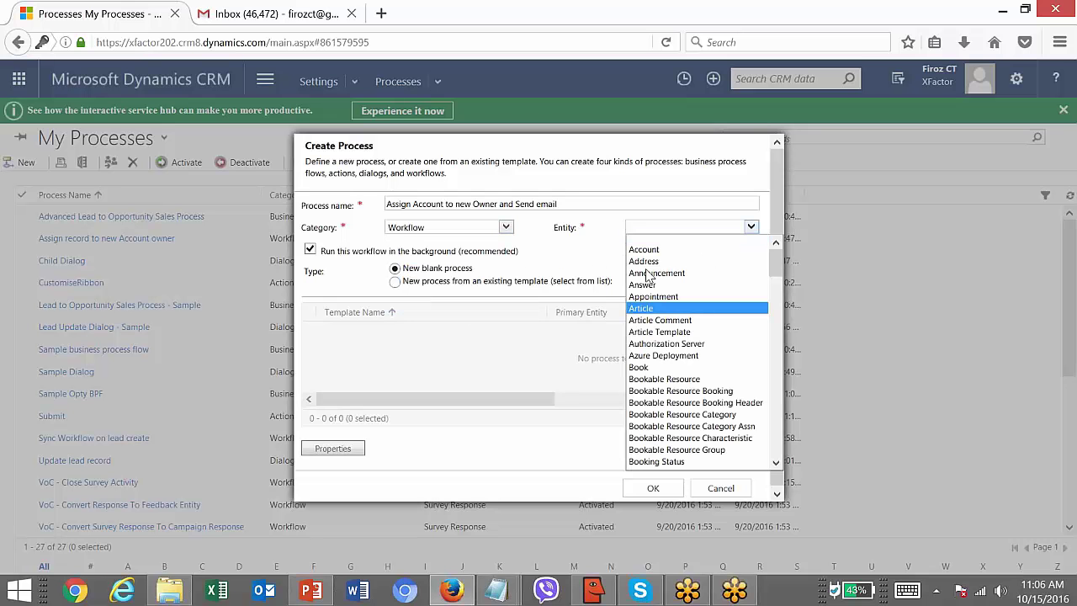
click(668, 253)
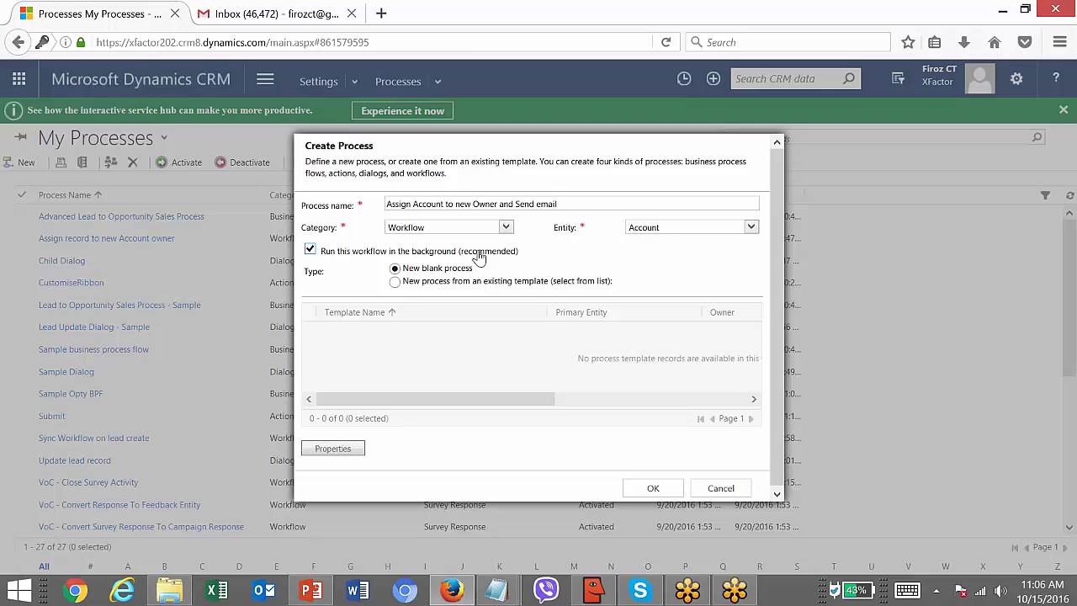
- Create the workflow process with background running left enabled
click(310, 250)
click(310, 251)
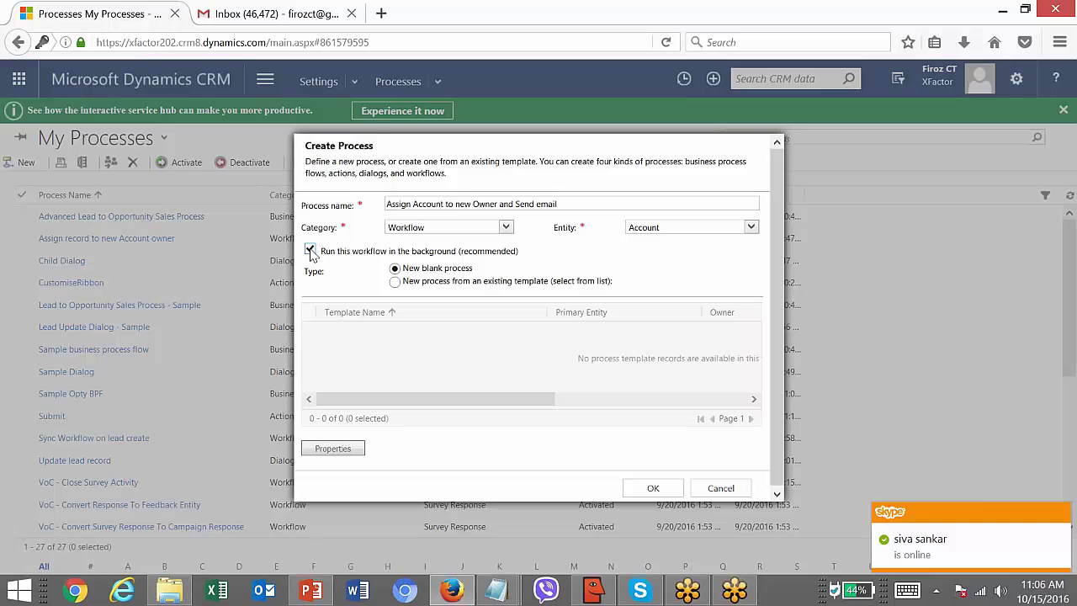
click(648, 488)
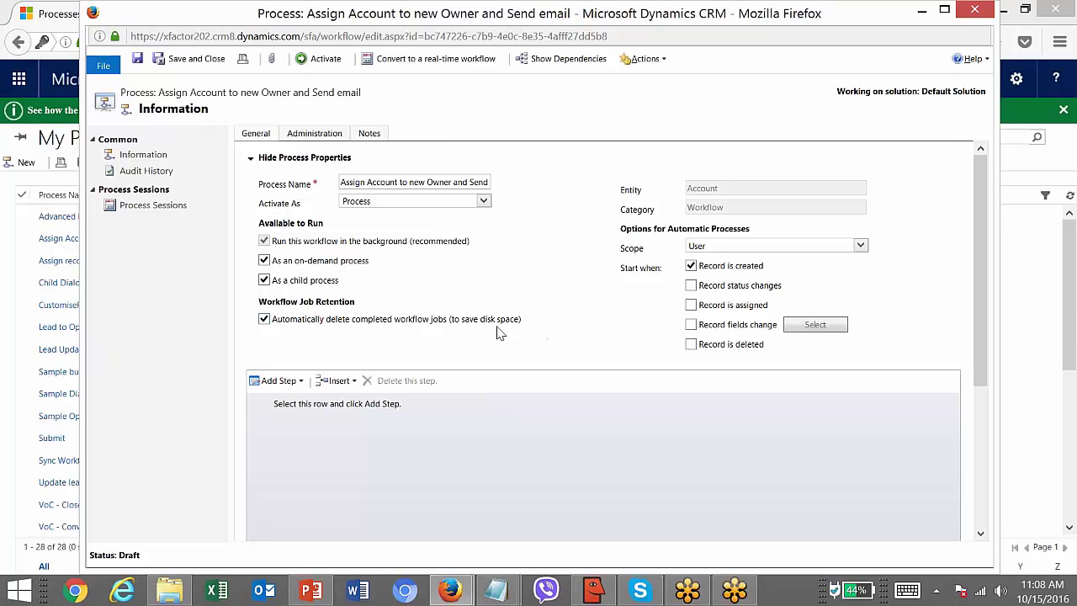
- Keep completed jobs, set scope to Organization, trigger only on record creation, and save
click(265, 320)
click(761, 248)
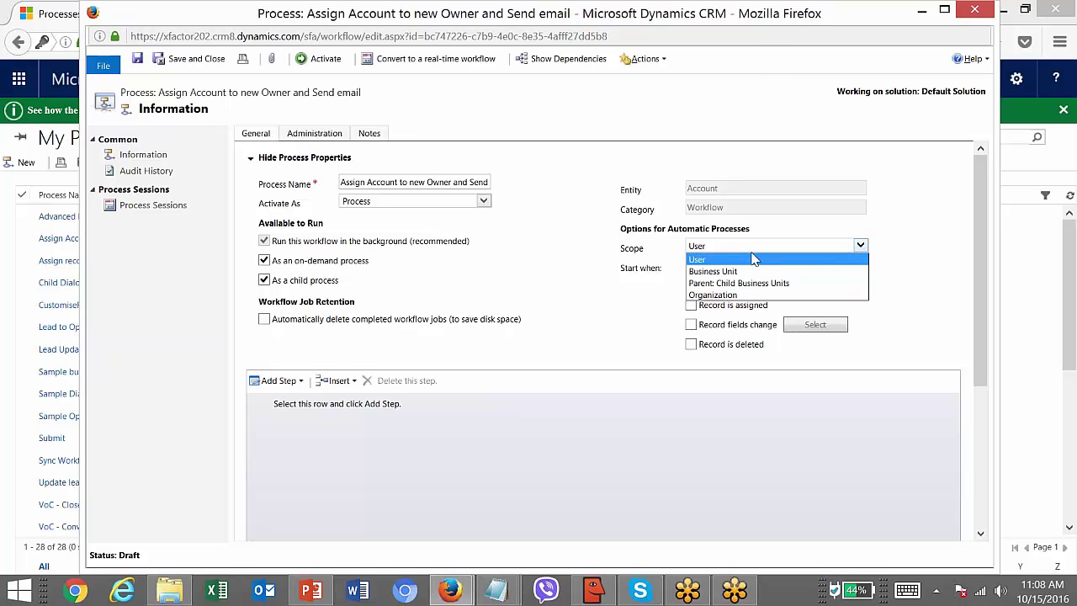
click(744, 294)
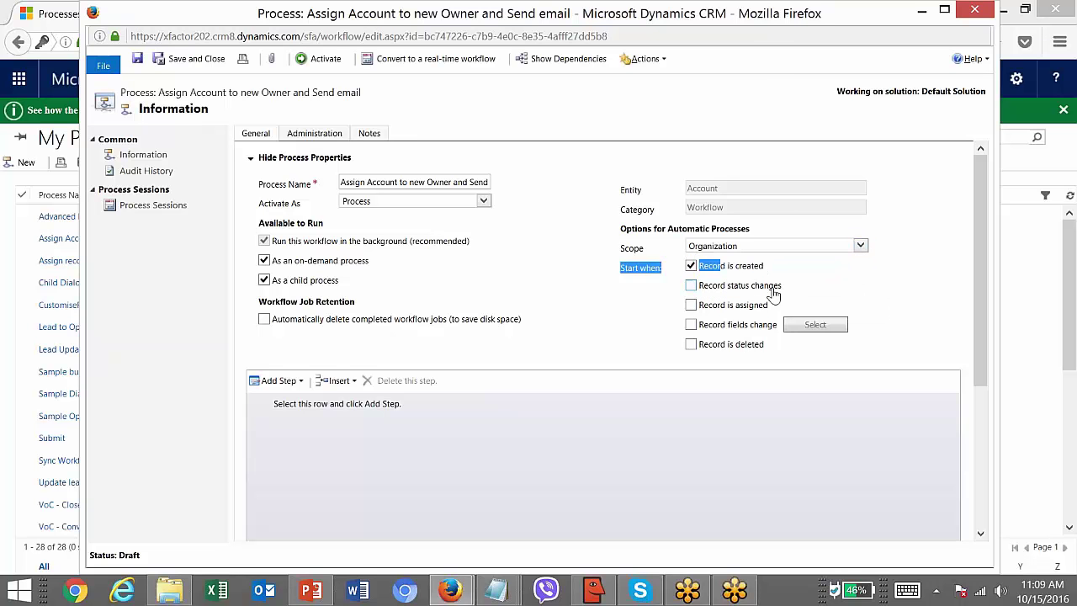
click(690, 285)
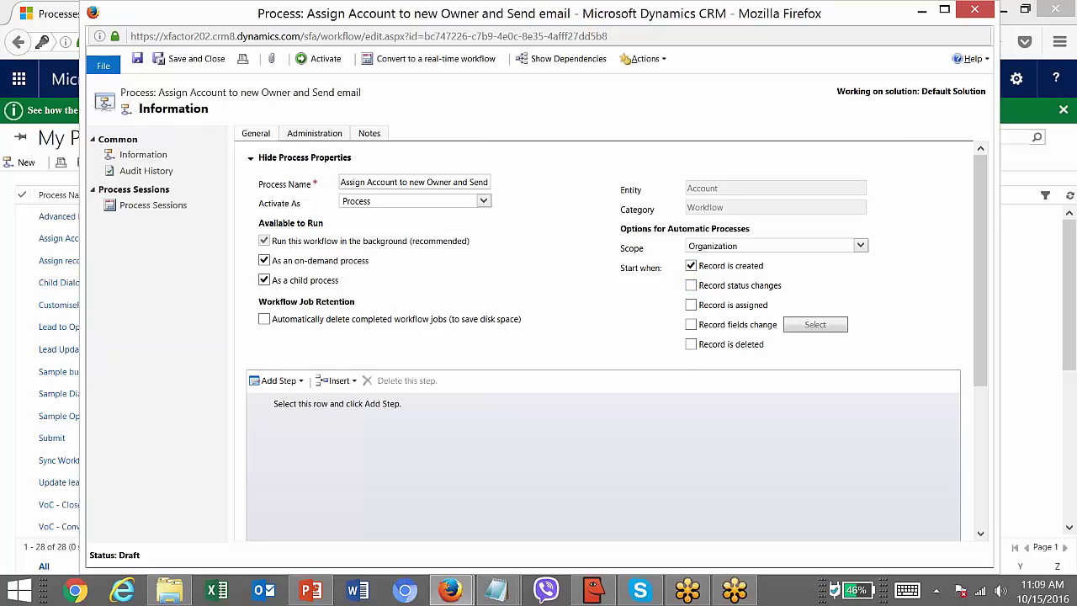
click(138, 60)
key(super+Up)
- Add a Stage step to the workflow and describe it as 'Stage 1'
click(216, 377)
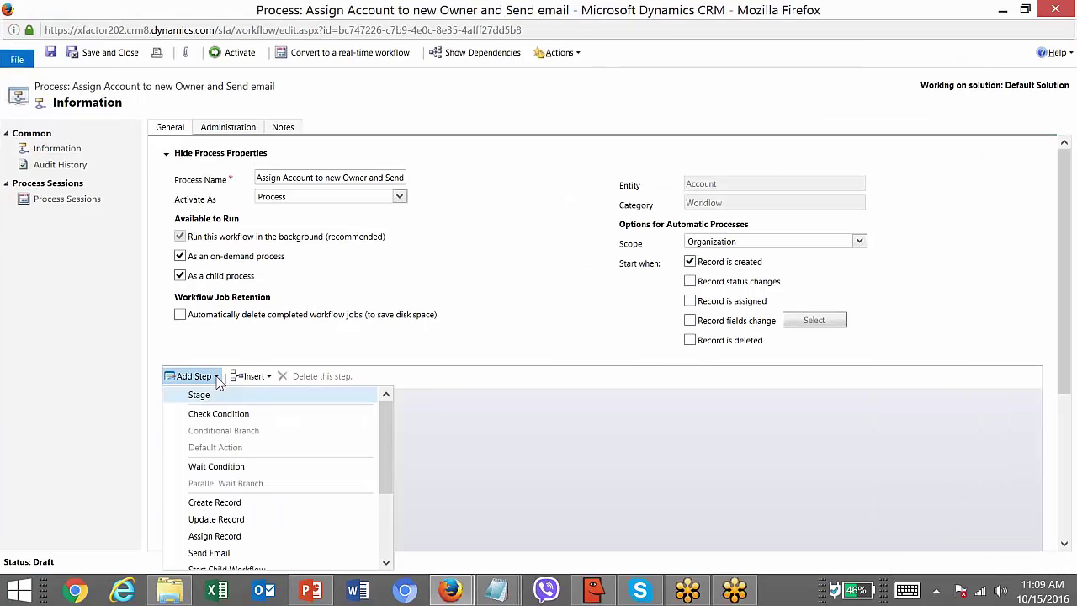
drag(383, 429, 369, 556)
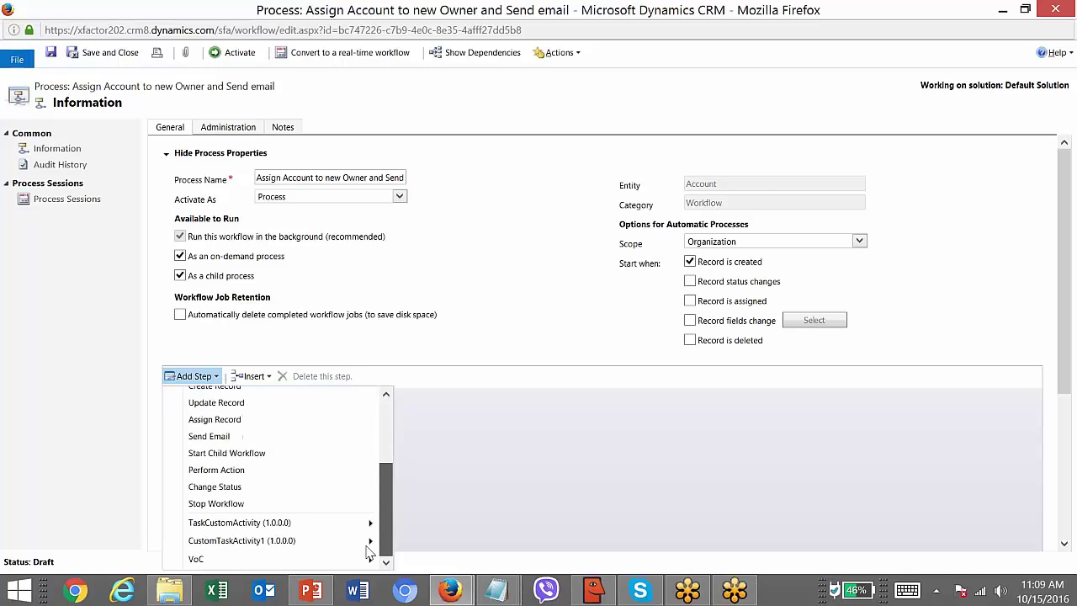
drag(392, 449, 409, 385)
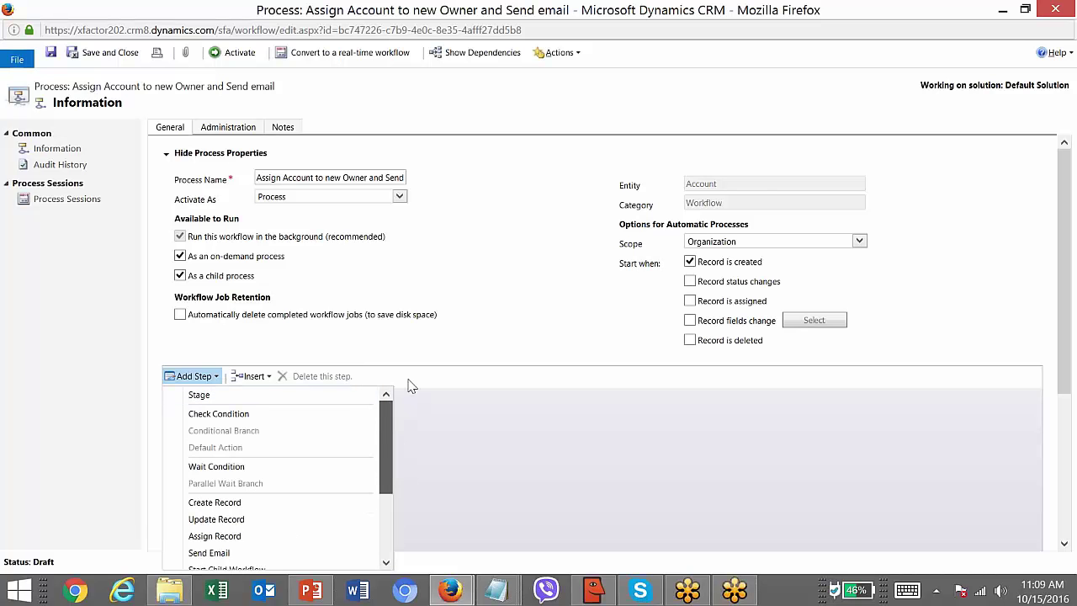
click(349, 407)
click(730, 274)
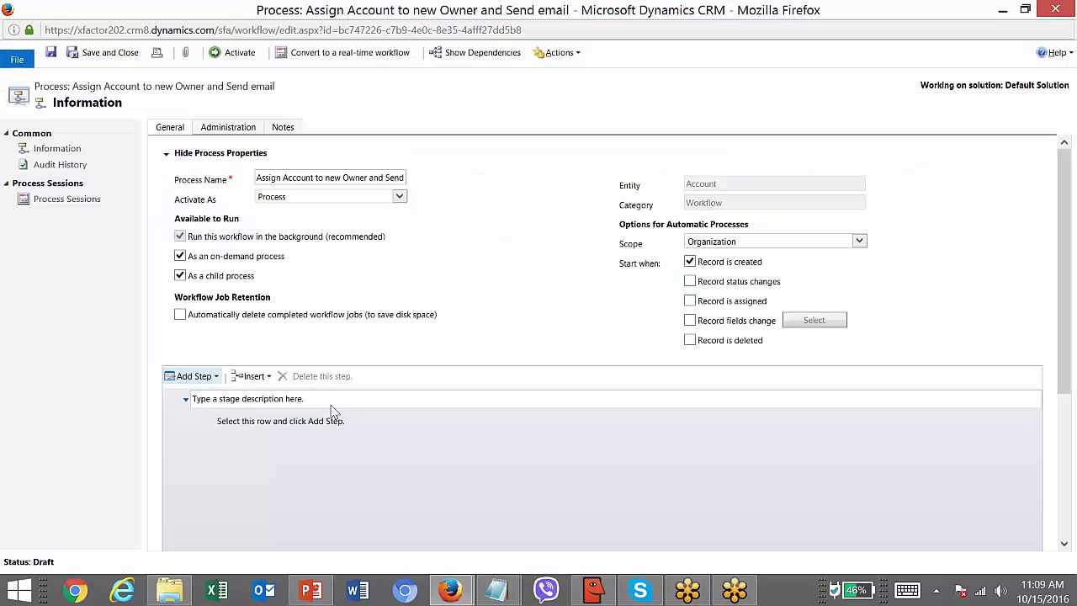
click(299, 412)
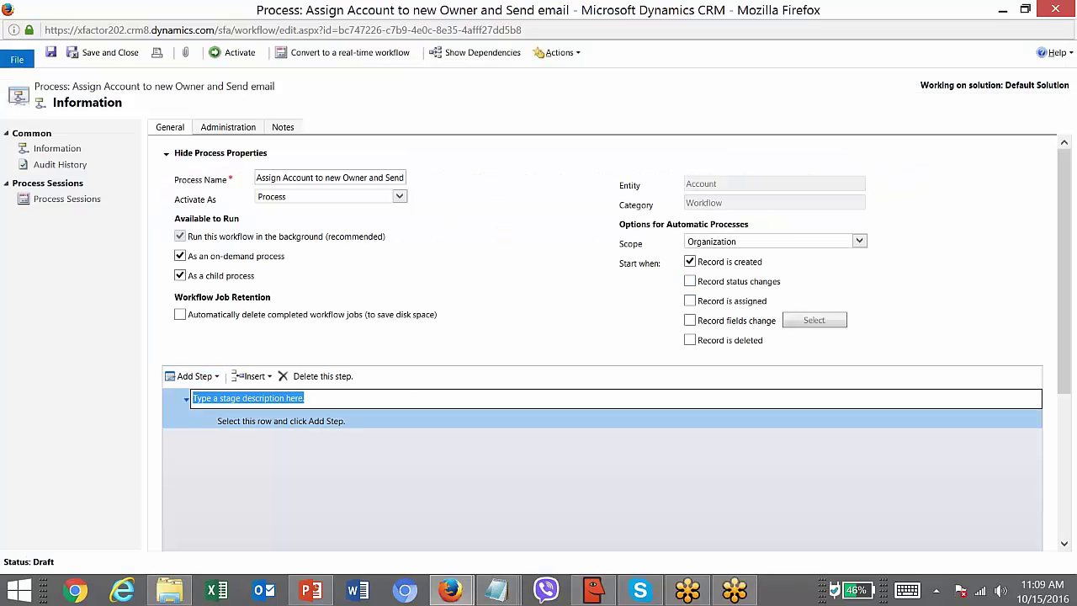
text(S)
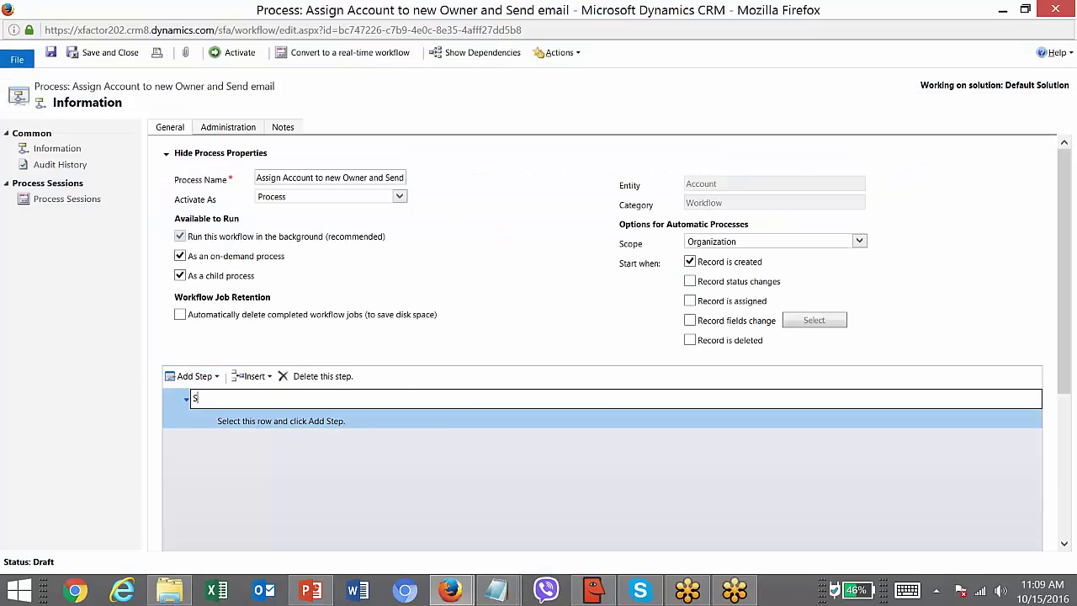
text(tage 1)
click(331, 423)
- Look over the step-type list again, then return to the PowerPoint slides
drag(1065, 227, 1064, 277)
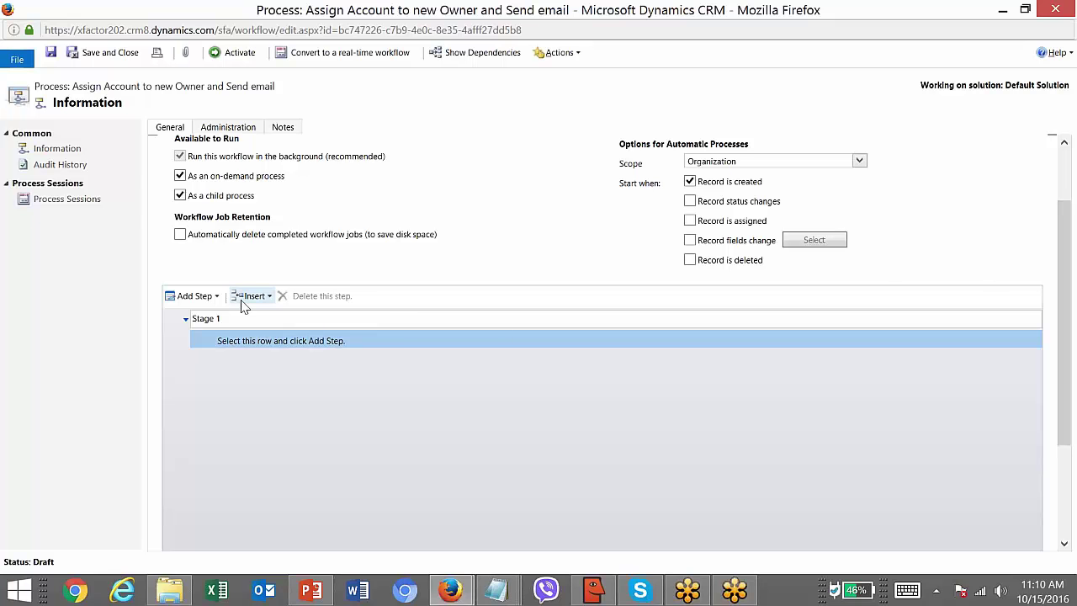
click(216, 294)
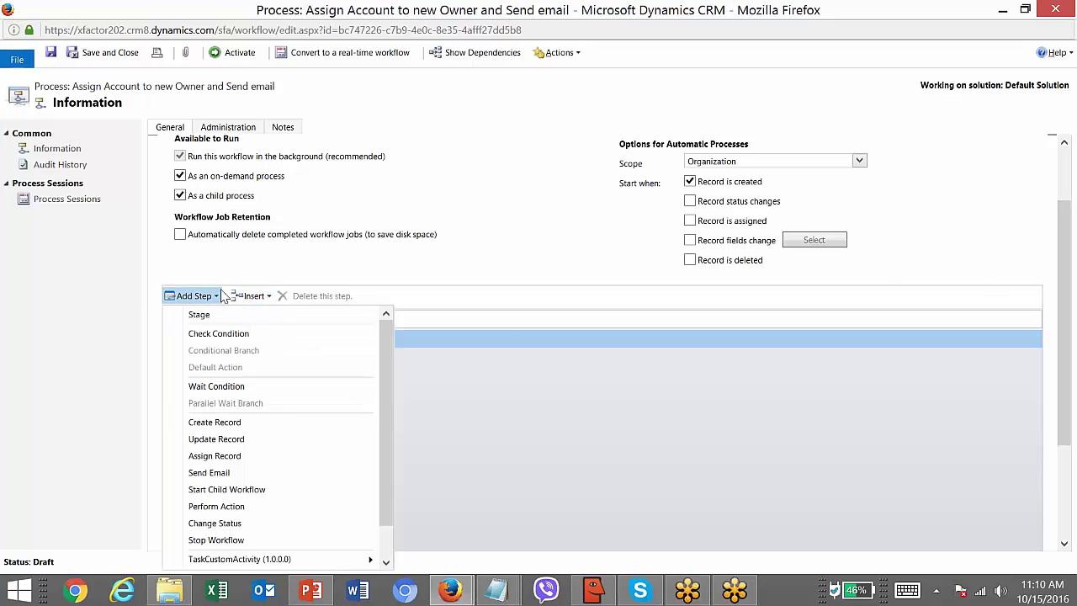
click(220, 315)
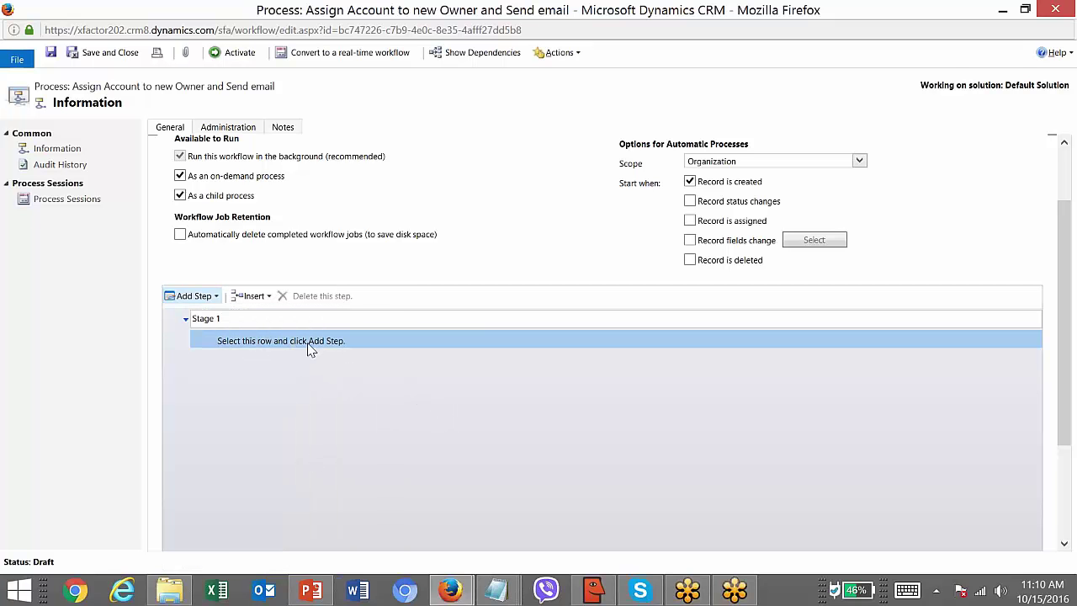
click(216, 296)
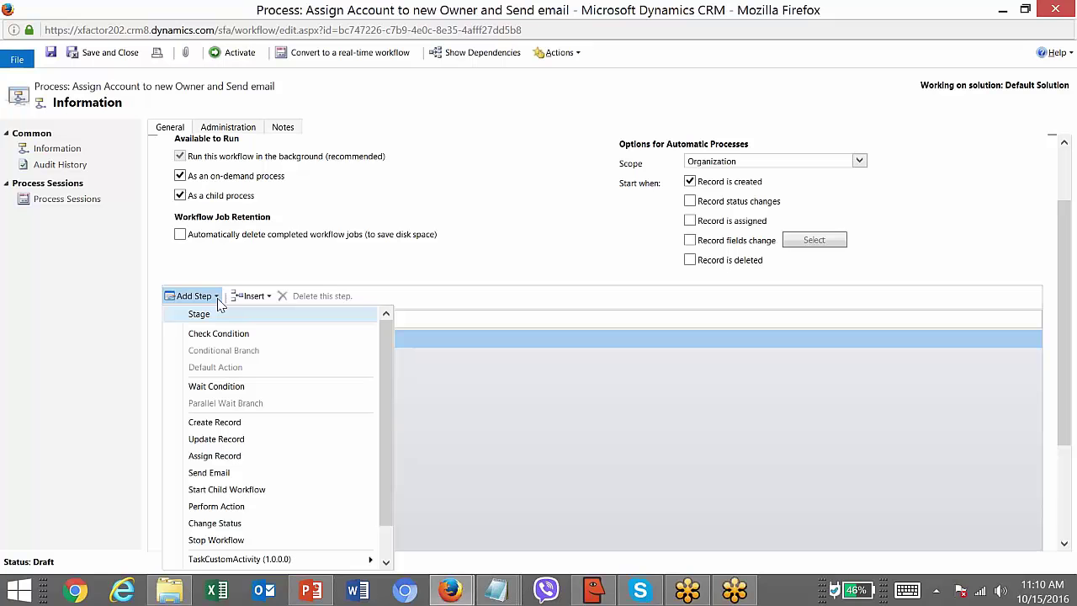
click(312, 591)
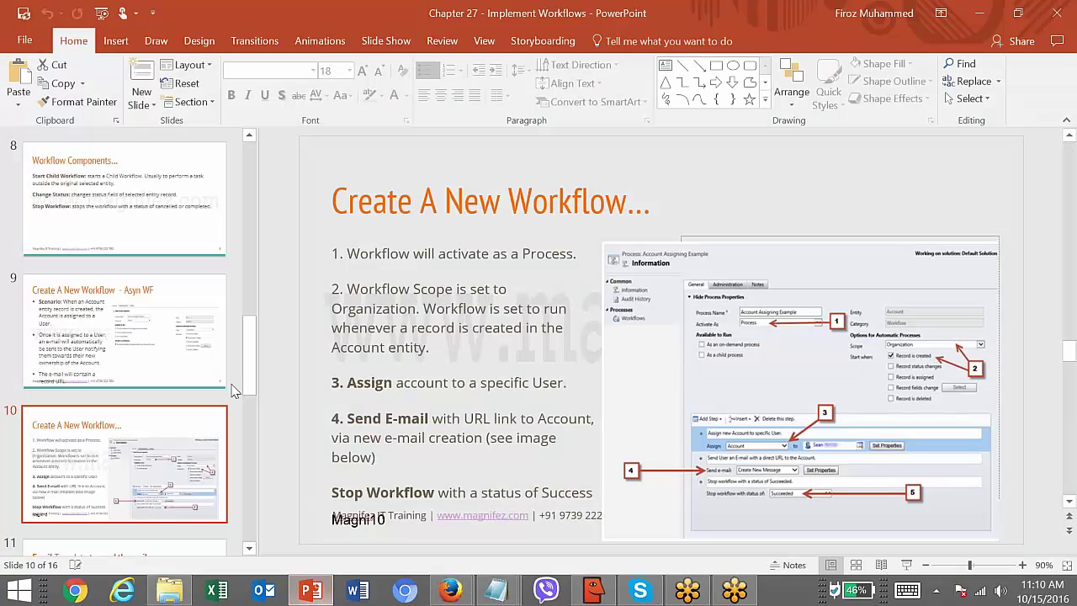
- Show slide 9's Asyn WF scenario and select a word in its text
click(140, 337)
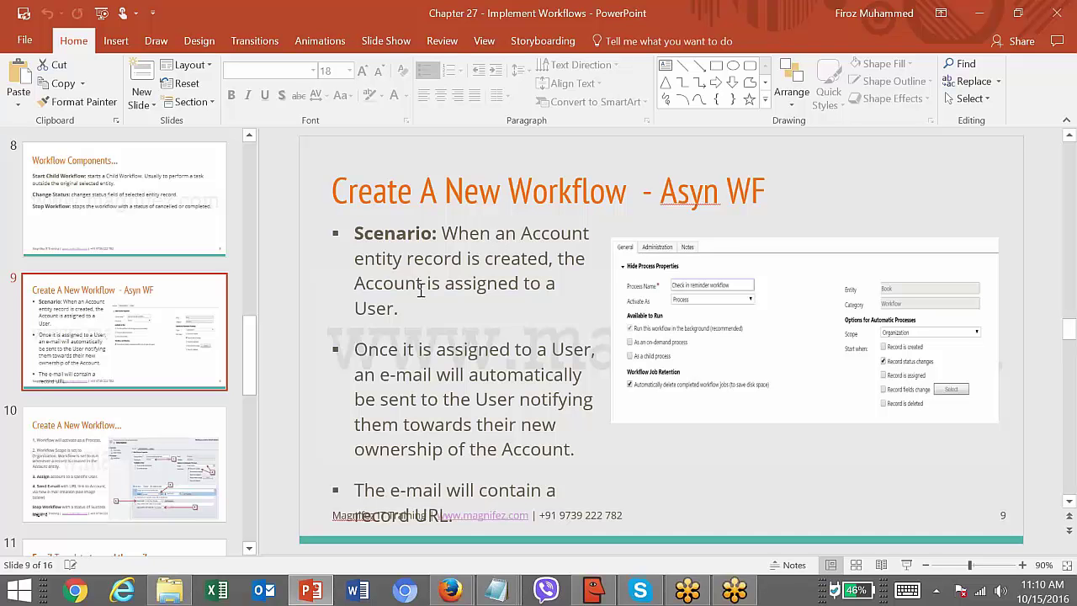
double_click(408, 350)
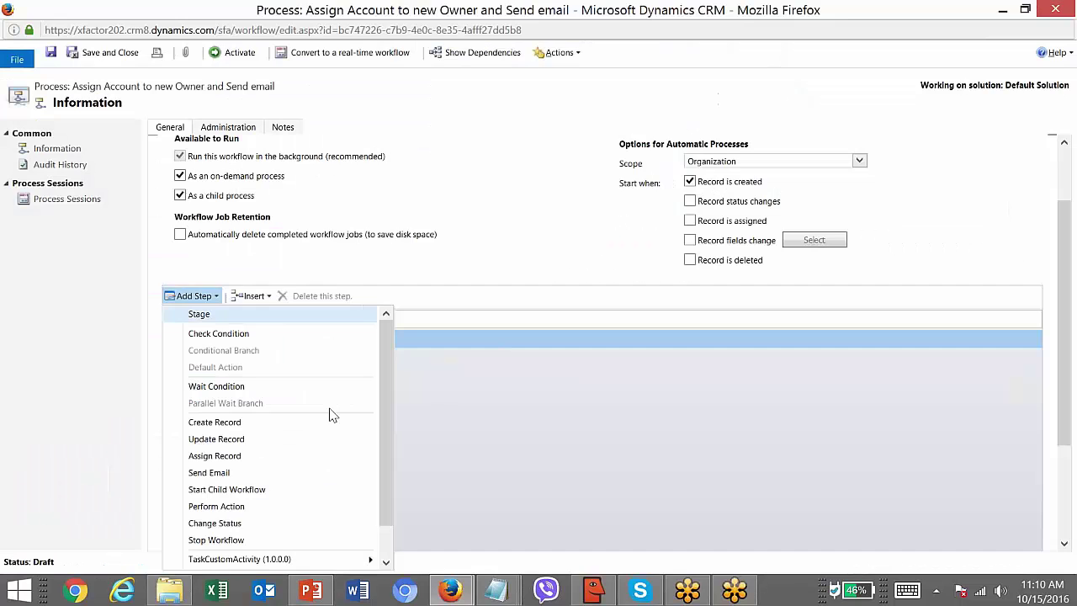
- Add a check condition described 'Check if the Account belongs to the particular territory'
click(264, 342)
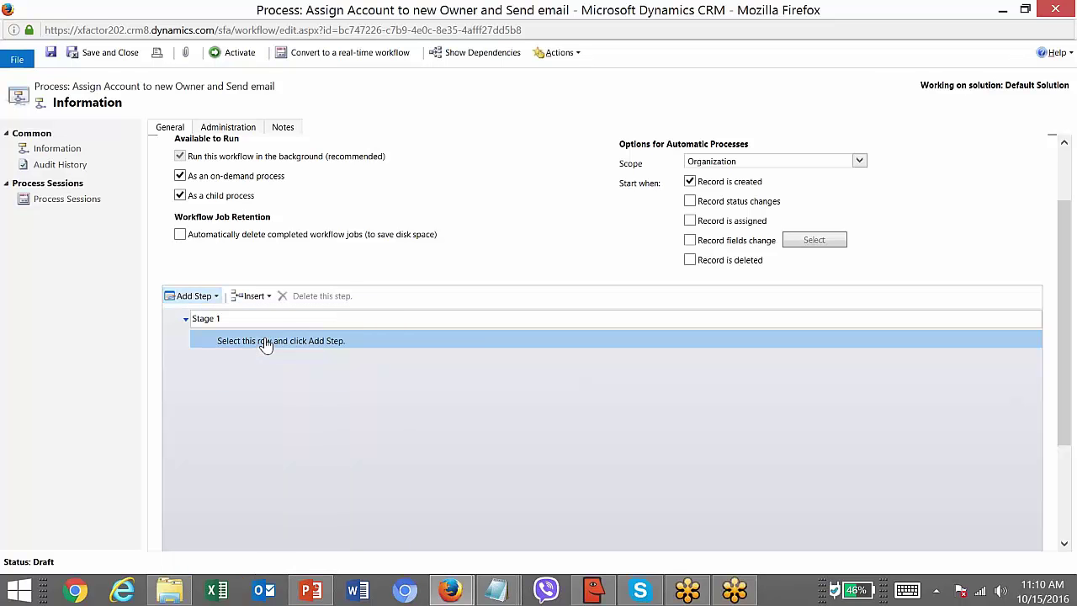
click(273, 341)
text(Check if the Account belongs to)
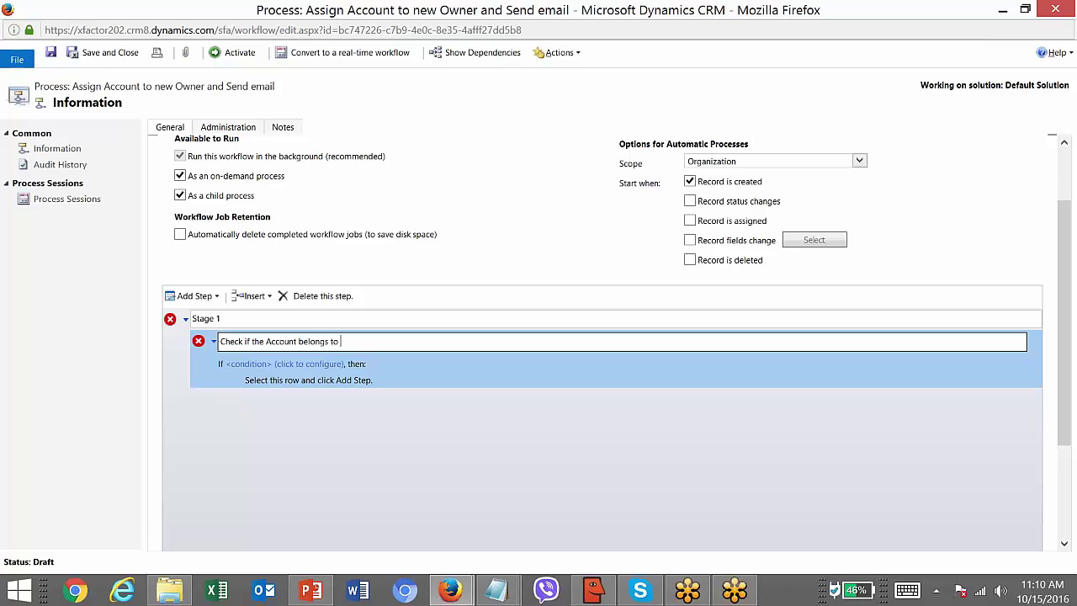
text(the particular territory)
click(323, 377)
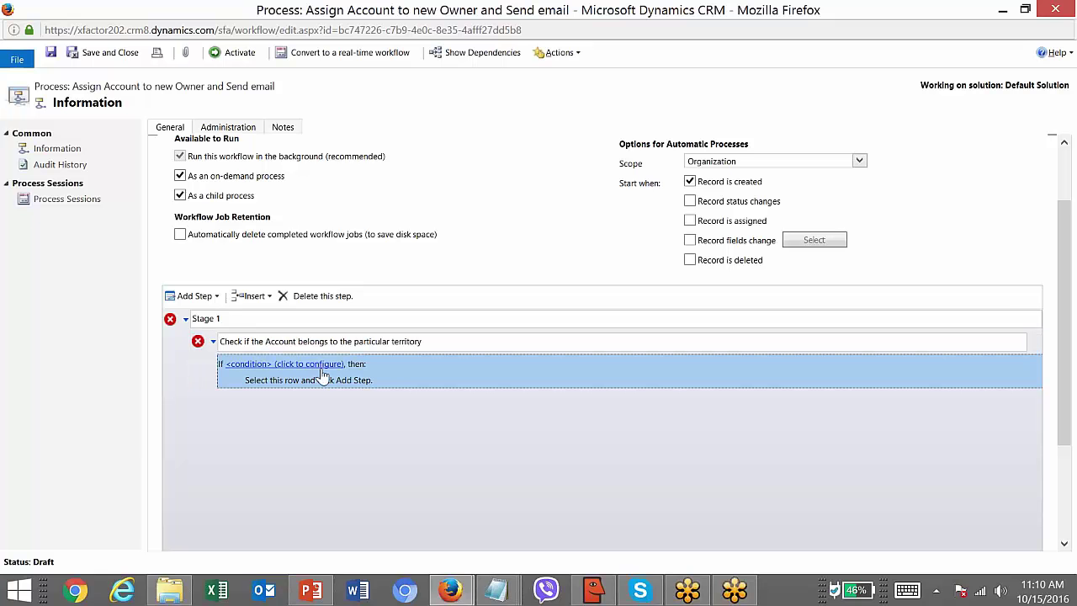
- Set the condition to Account Territory Equals Asia Pacific and save it
click(273, 367)
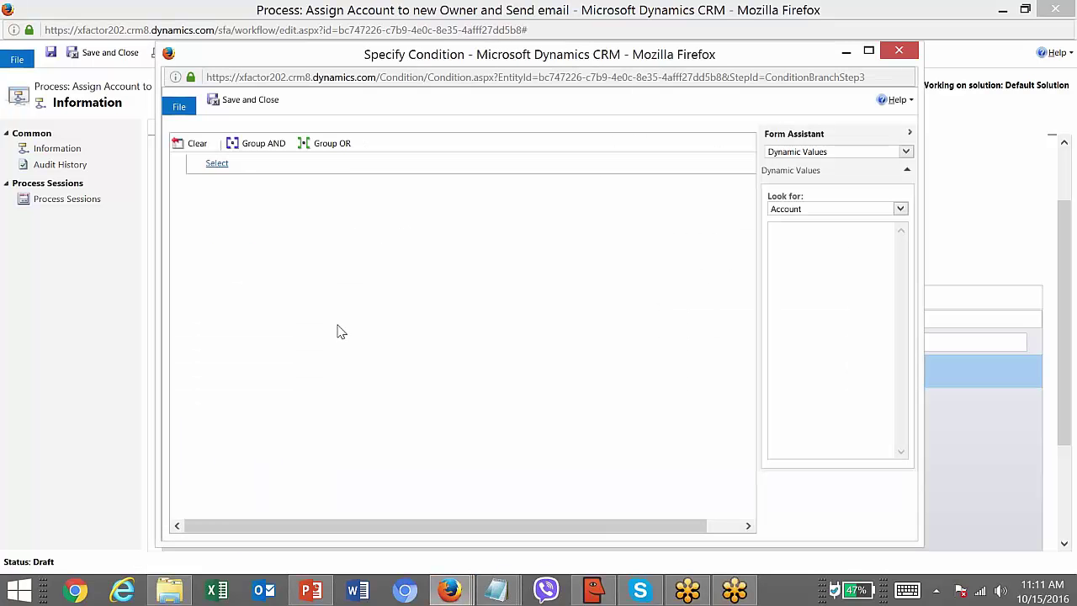
click(338, 167)
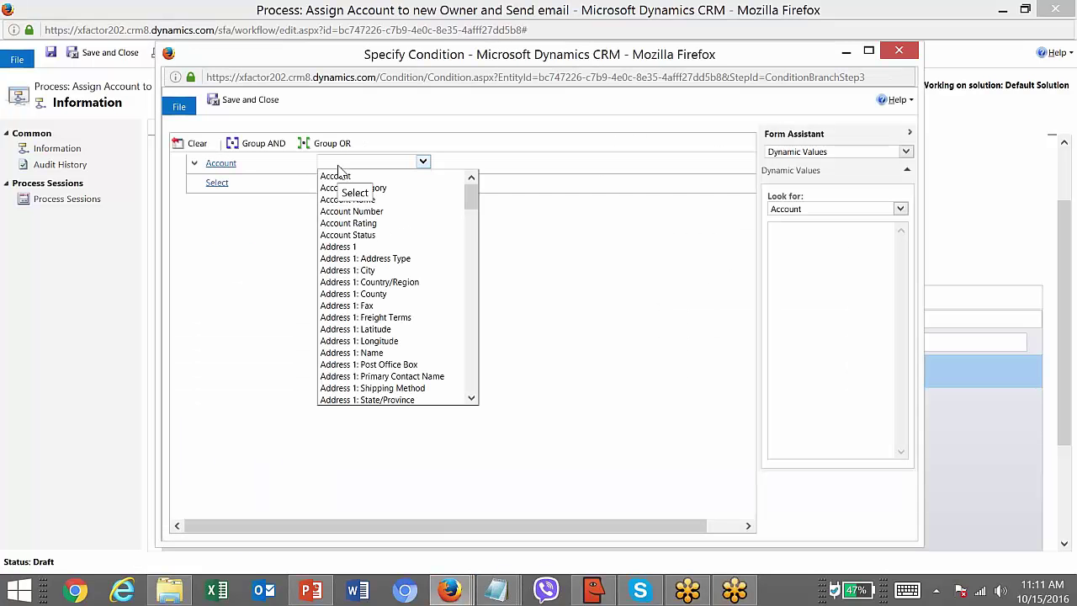
text(ter)
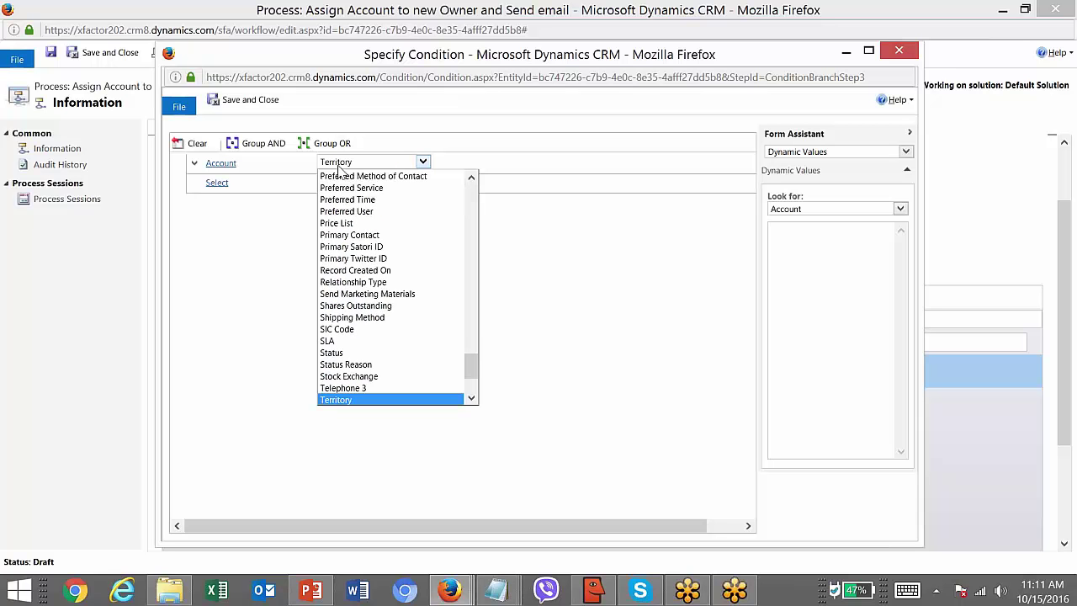
key(Return)
click(433, 166)
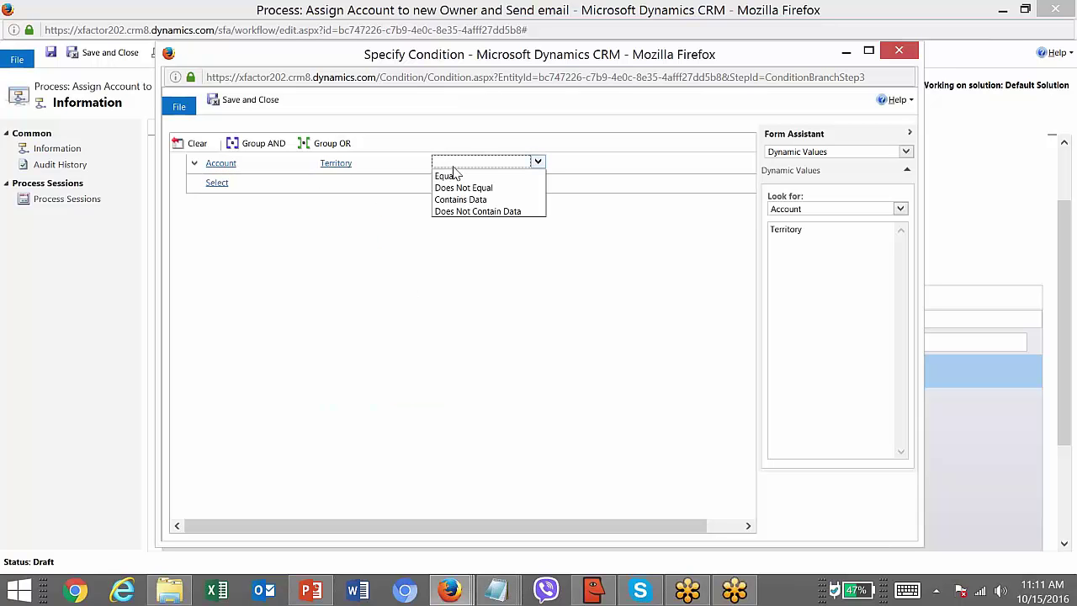
click(446, 175)
click(582, 167)
click(652, 162)
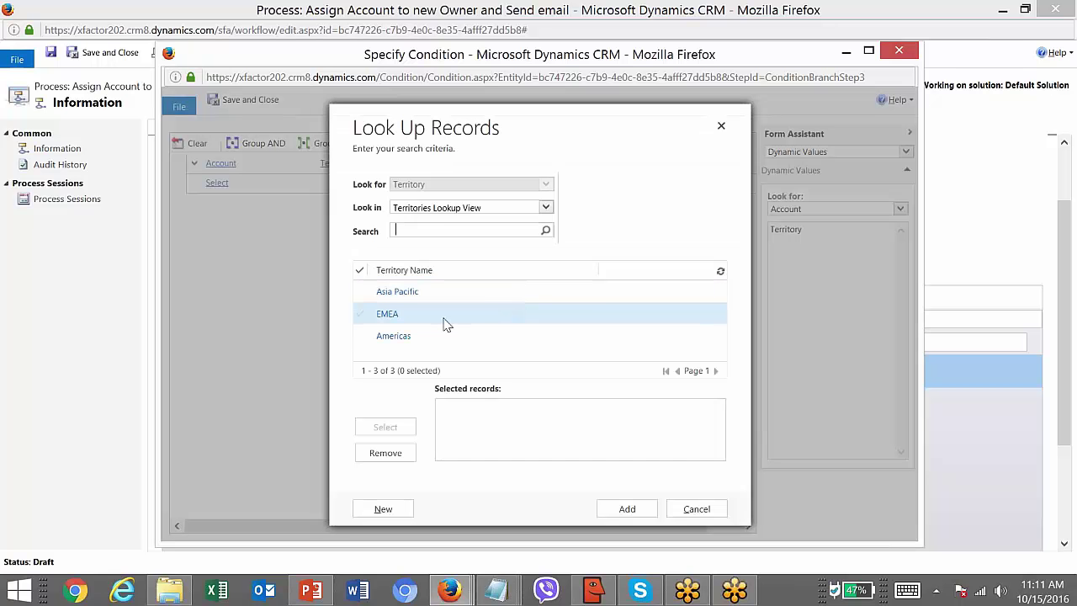
double_click(439, 296)
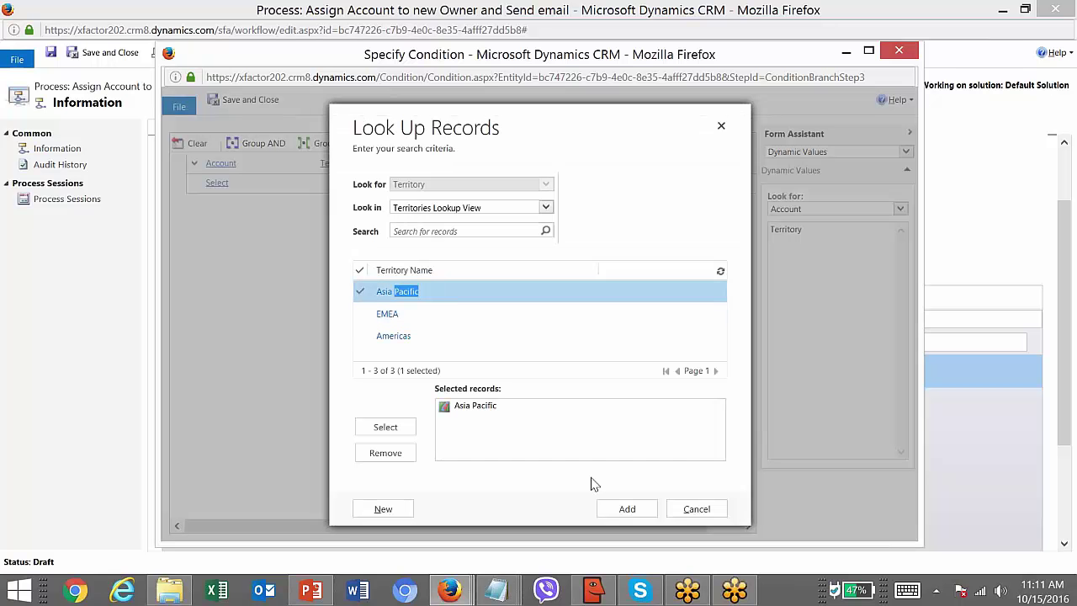
click(626, 509)
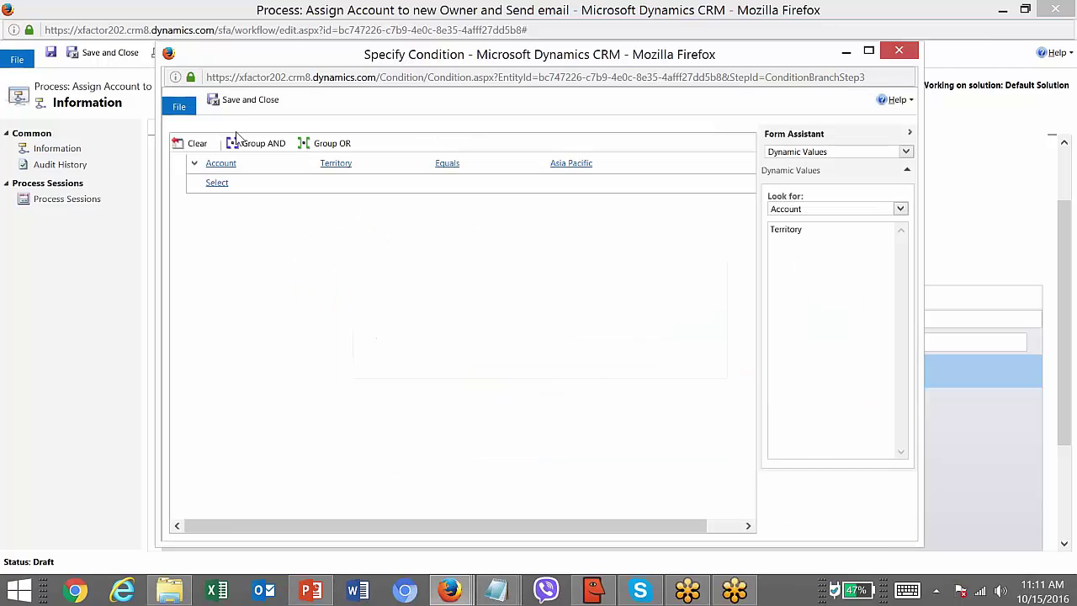
click(266, 101)
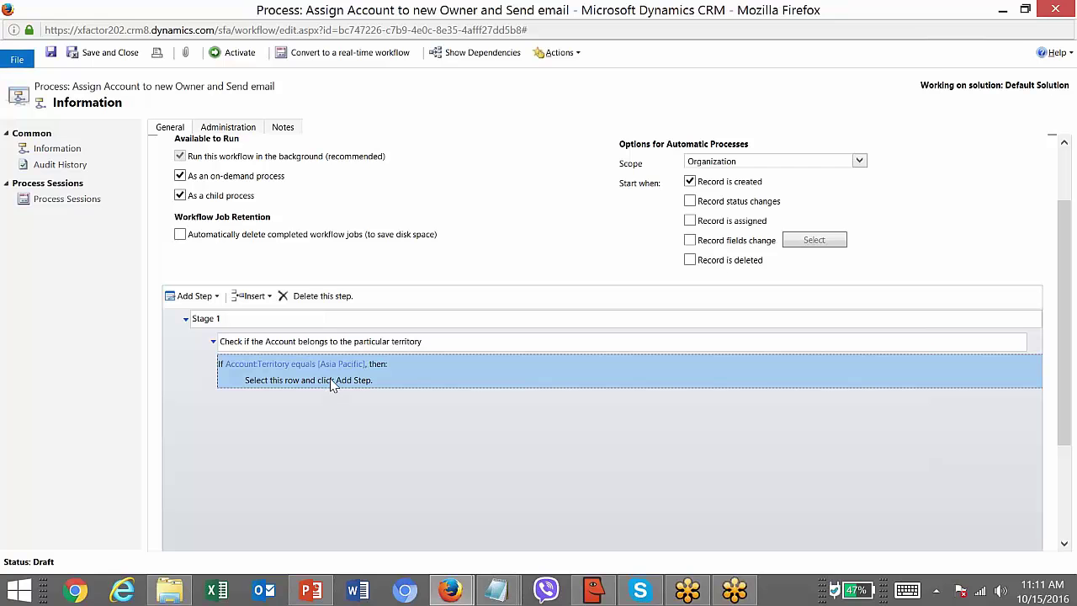
click(335, 383)
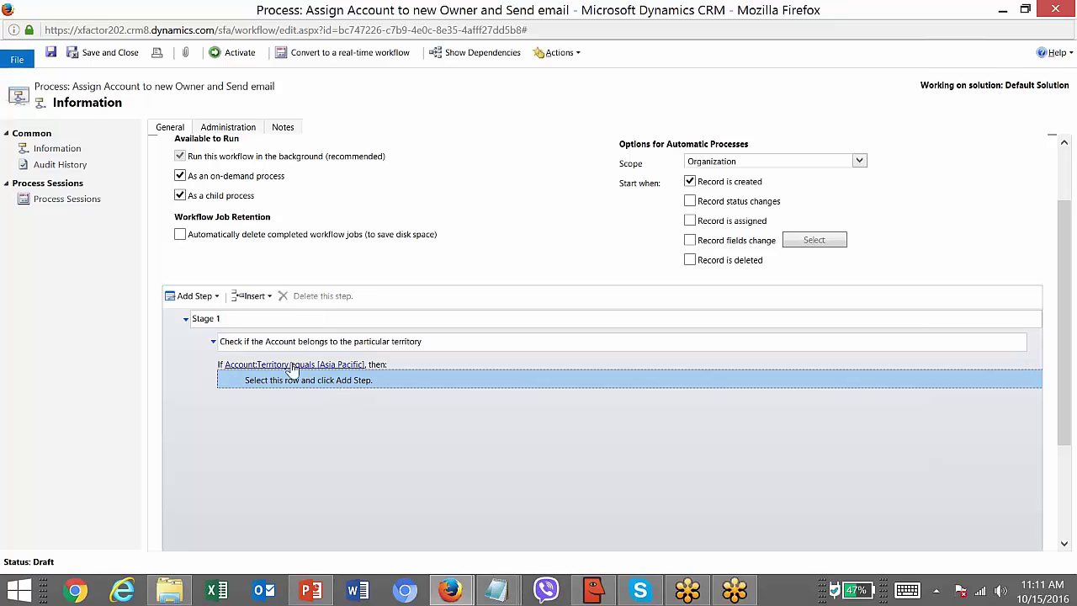
- Add an Assign Record step 'Assign the account to new owner' giving the account to a chosen user
click(200, 297)
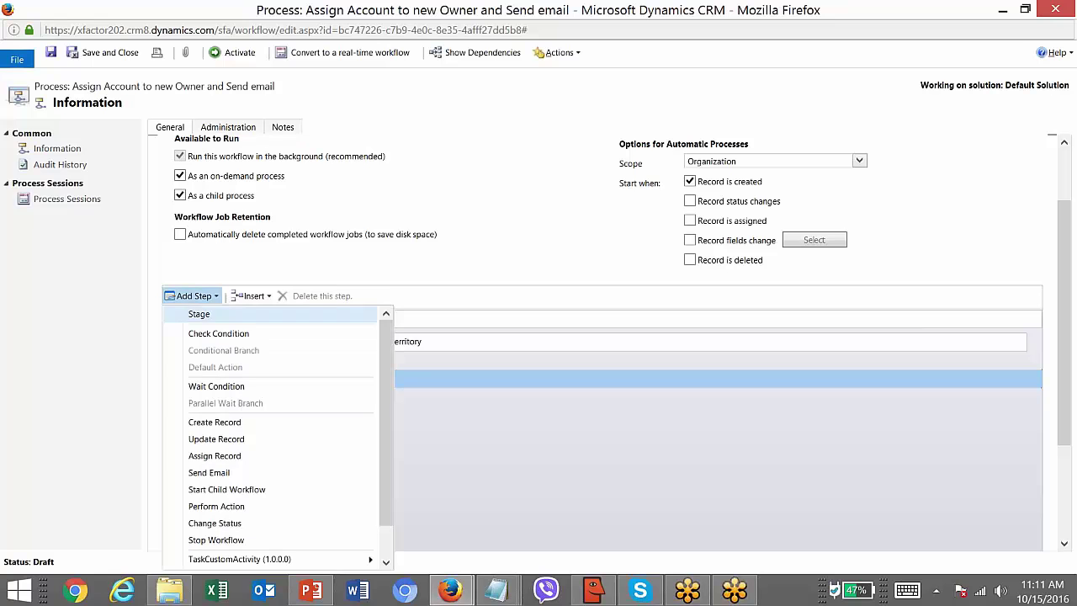
click(242, 457)
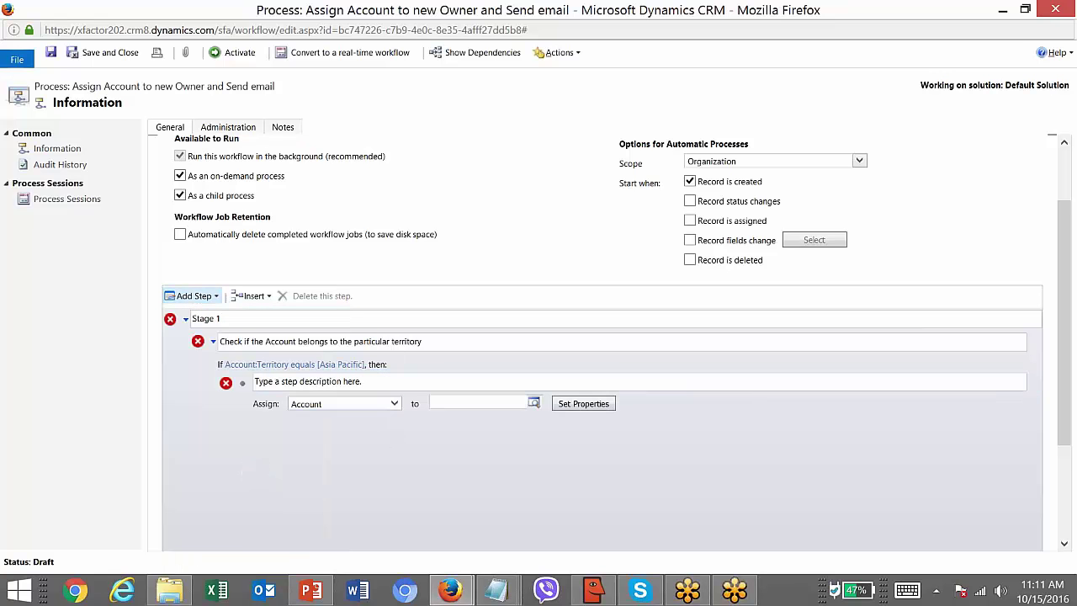
click(384, 380)
text(Assign the account to new owner)
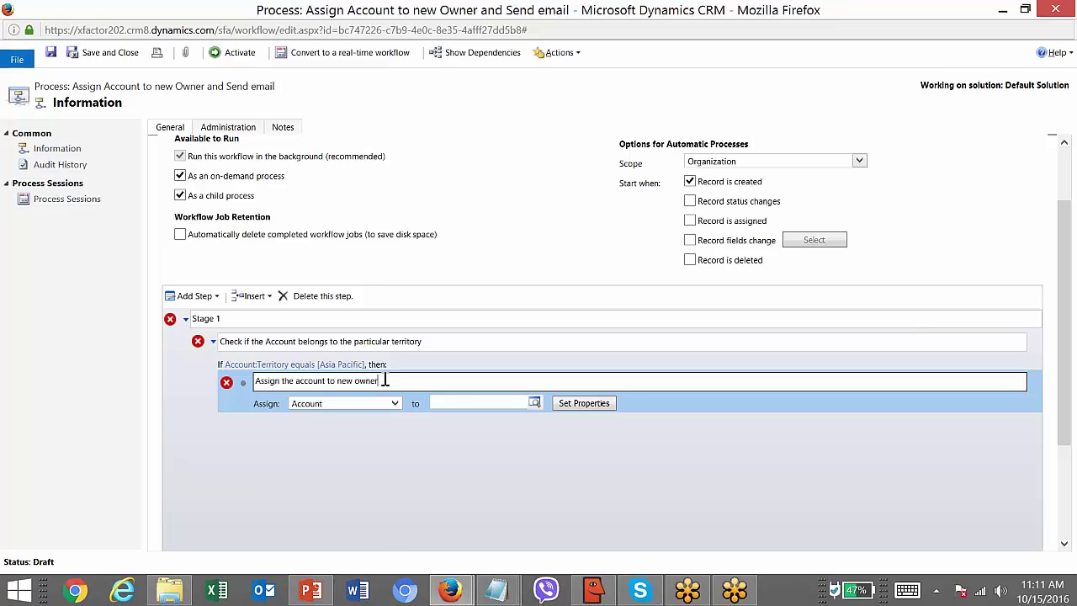
click(456, 404)
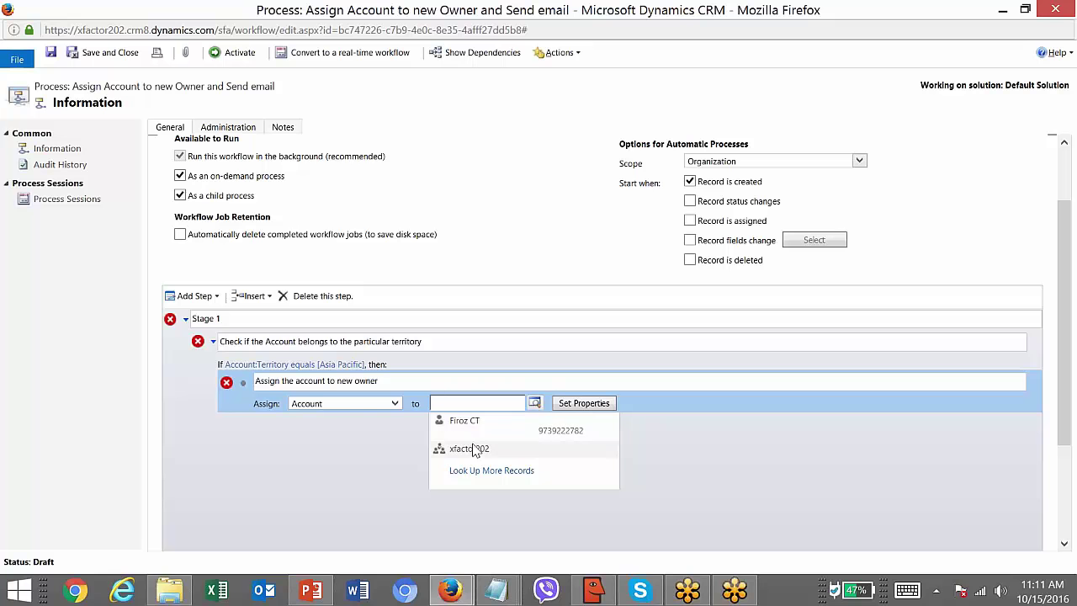
click(484, 431)
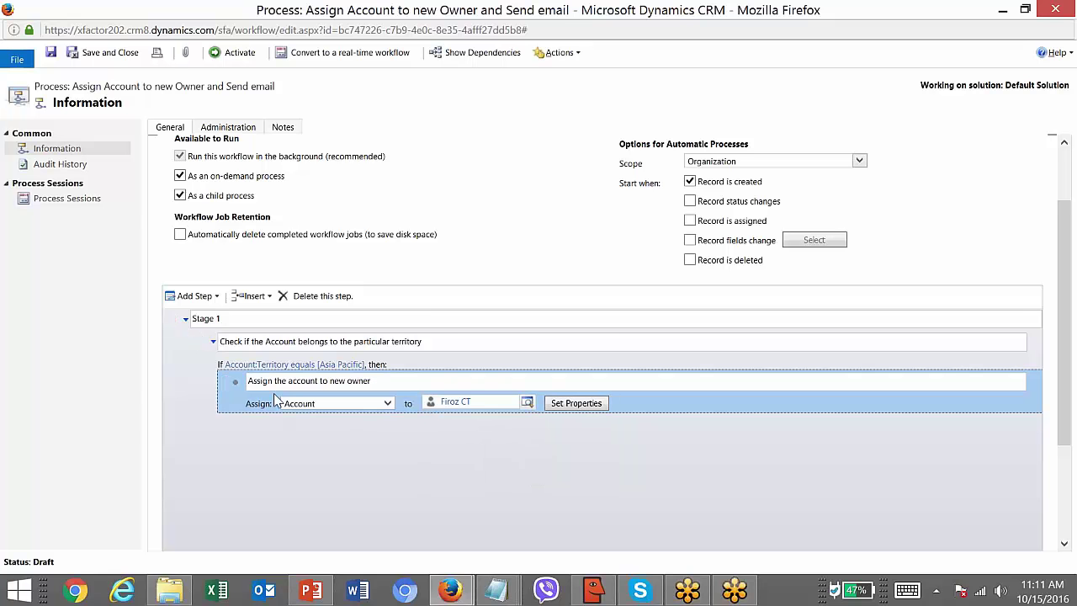
click(396, 370)
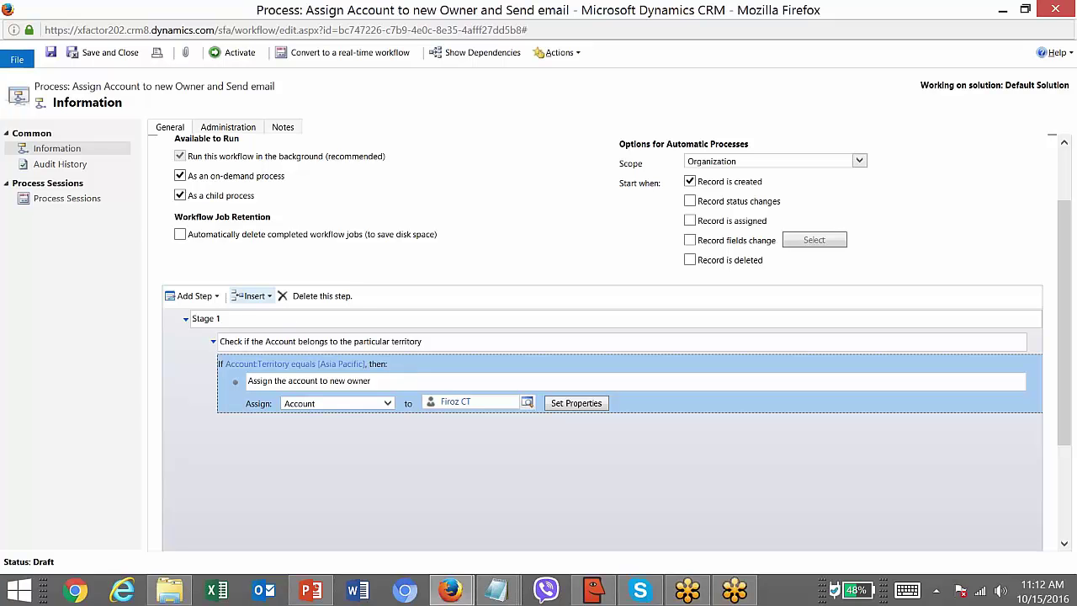
click(216, 297)
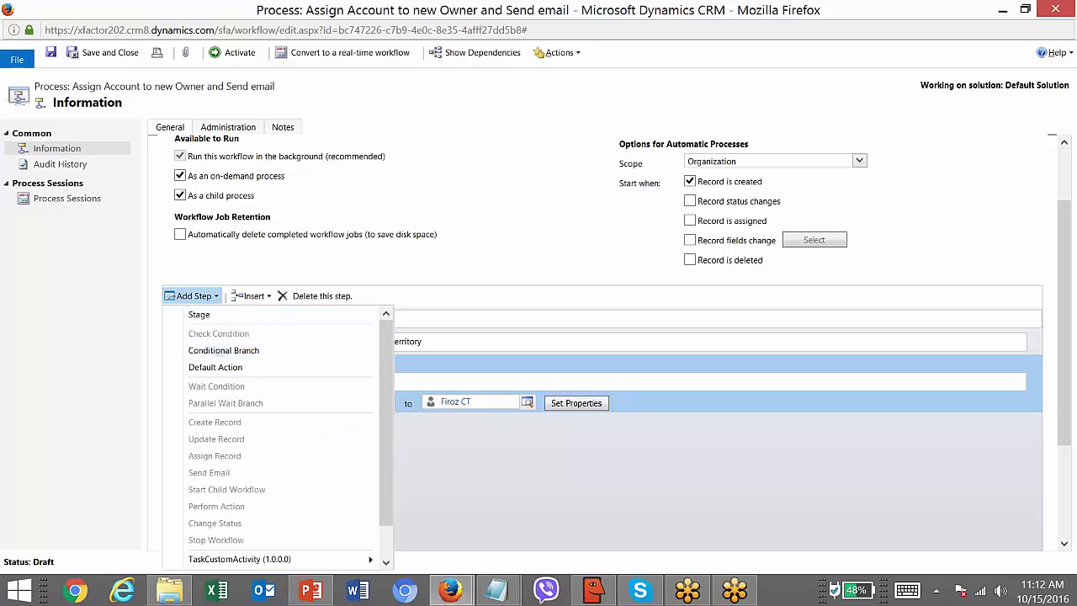
- Select the Asia Pacific branch and insert a Conditional Branch ('Otherwise, if') after it
click(470, 326)
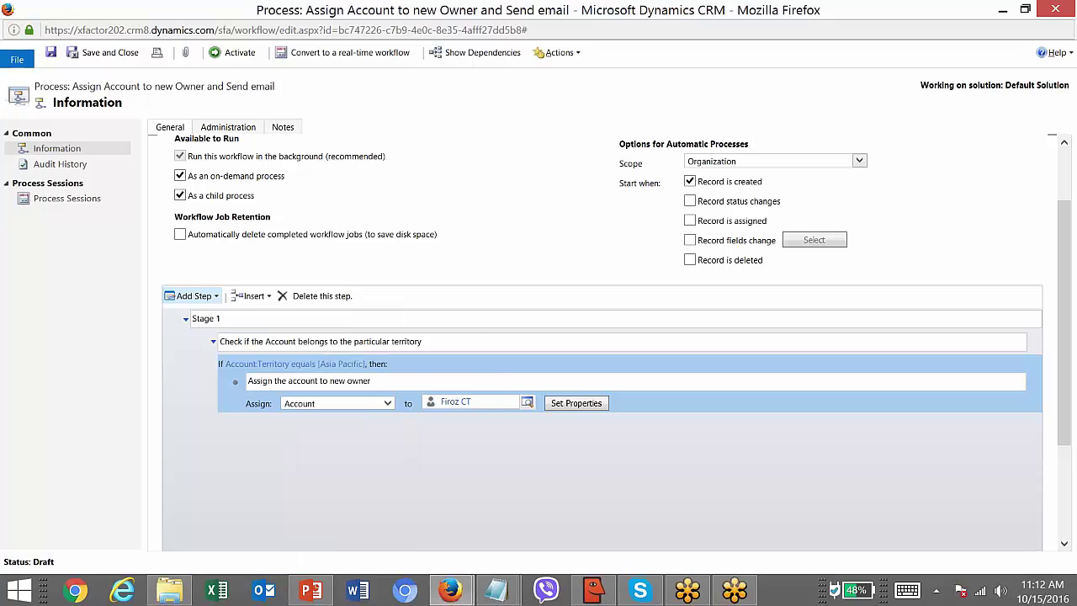
click(435, 340)
click(421, 320)
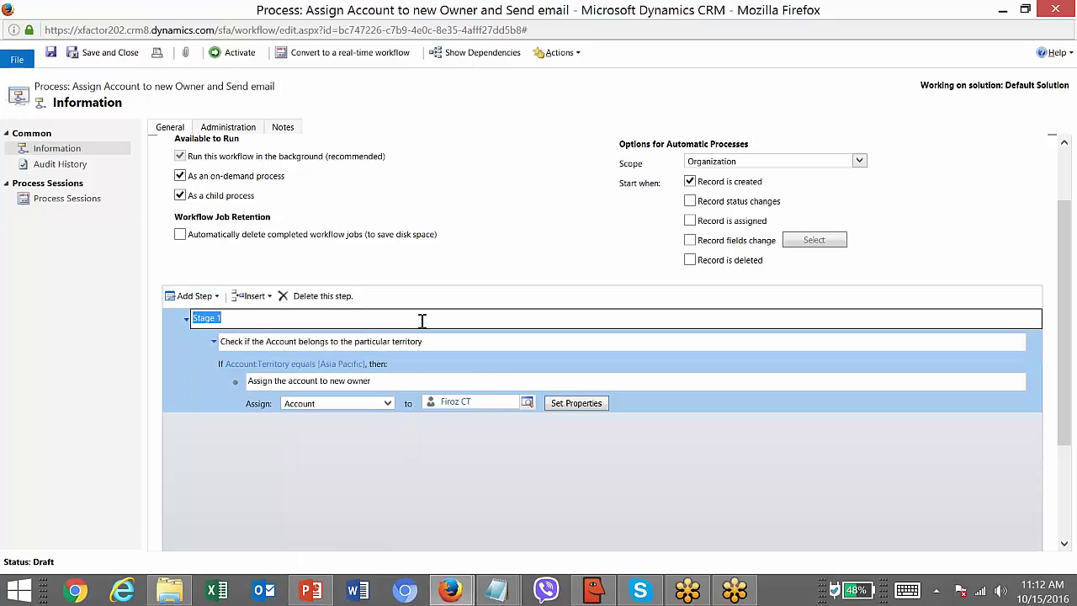
click(216, 298)
click(216, 298)
click(217, 298)
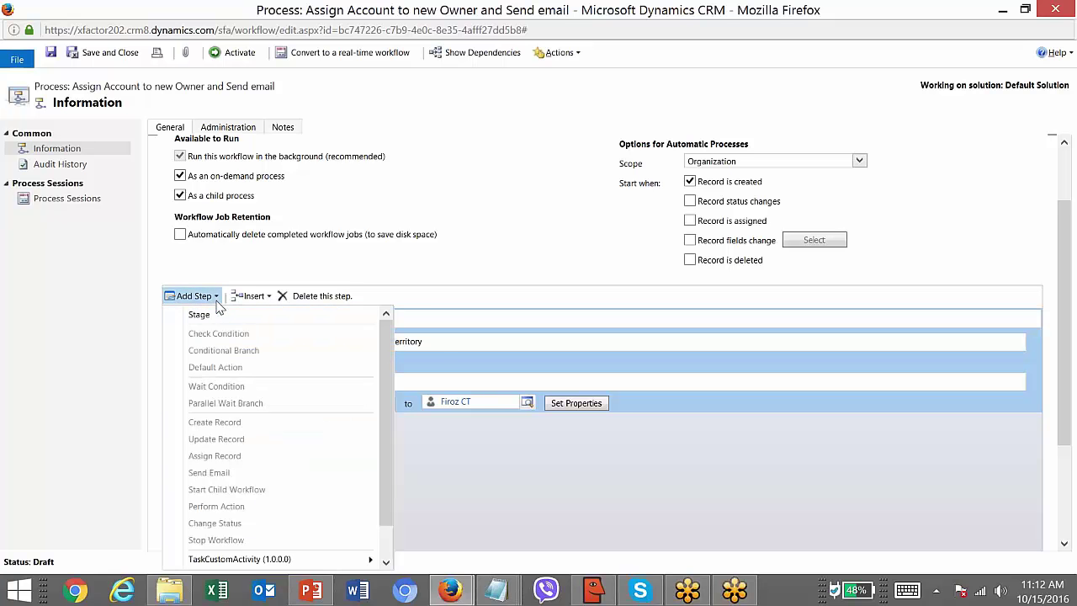
click(442, 344)
click(446, 360)
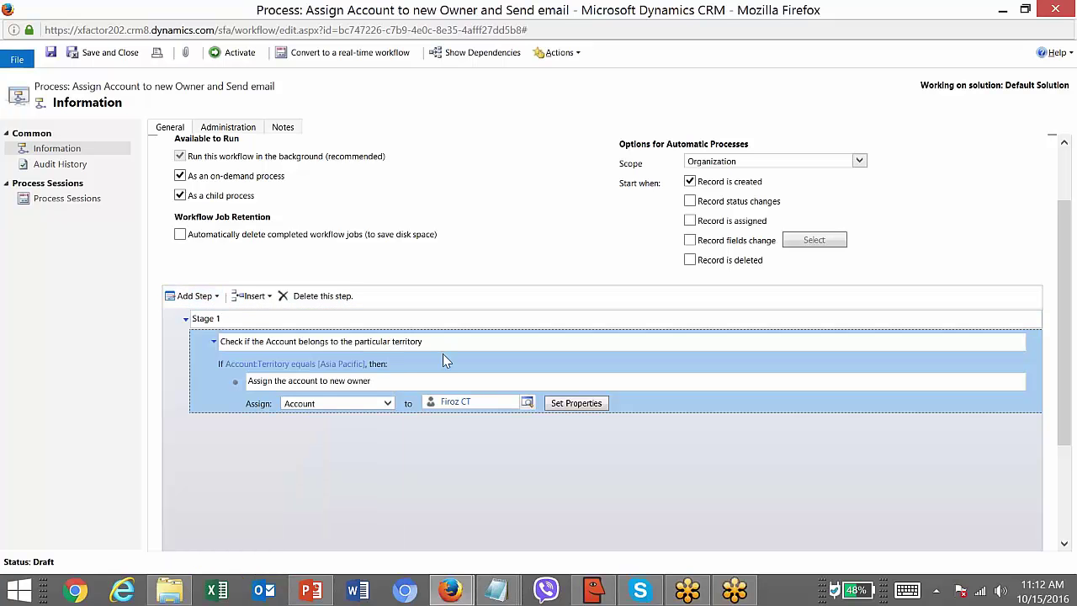
click(446, 365)
click(214, 301)
click(229, 349)
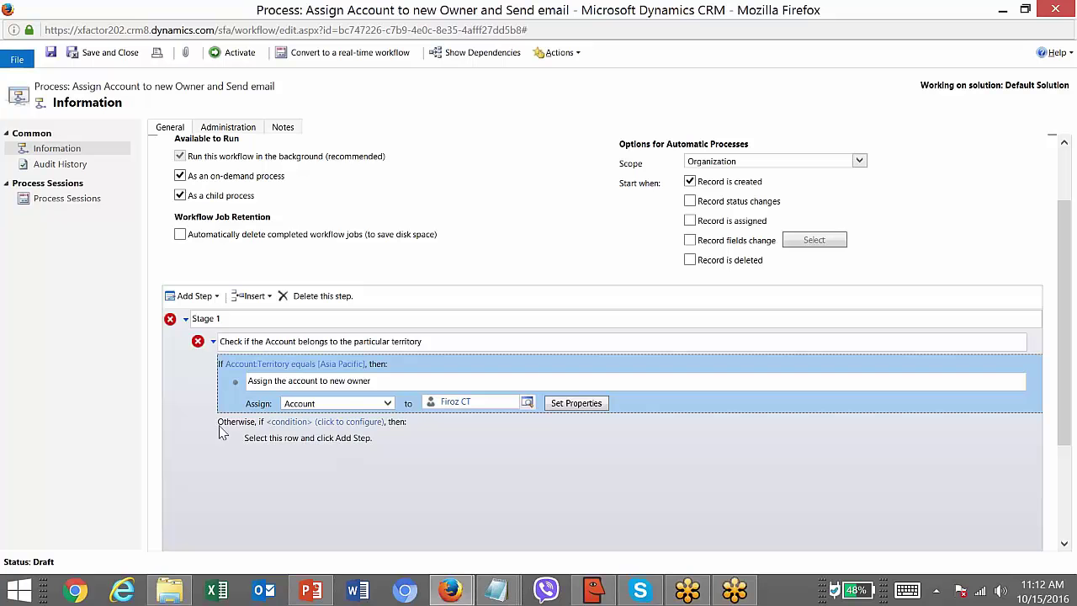
- Define the branch condition as Account Territory Equals Americas, picked through the territory lookup
click(317, 423)
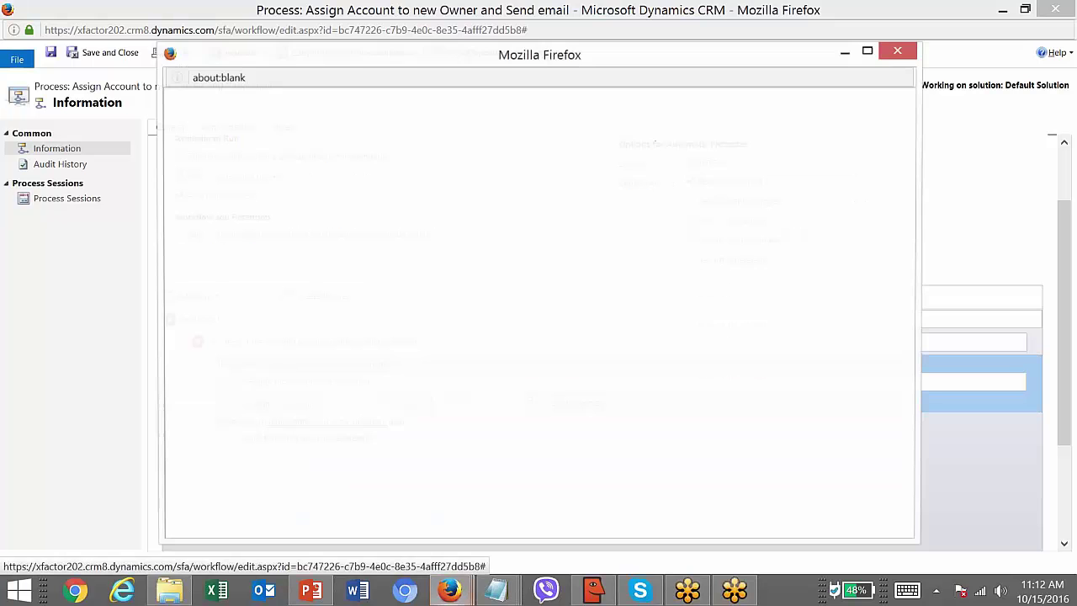
click(289, 176)
click(254, 161)
click(252, 186)
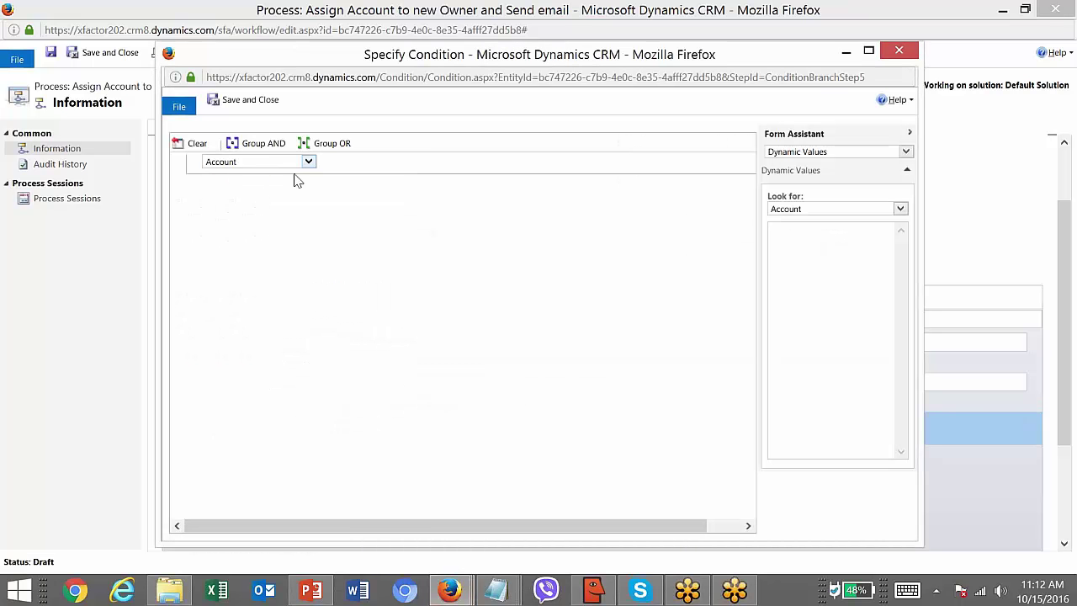
click(333, 165)
text(ter)
key(Return)
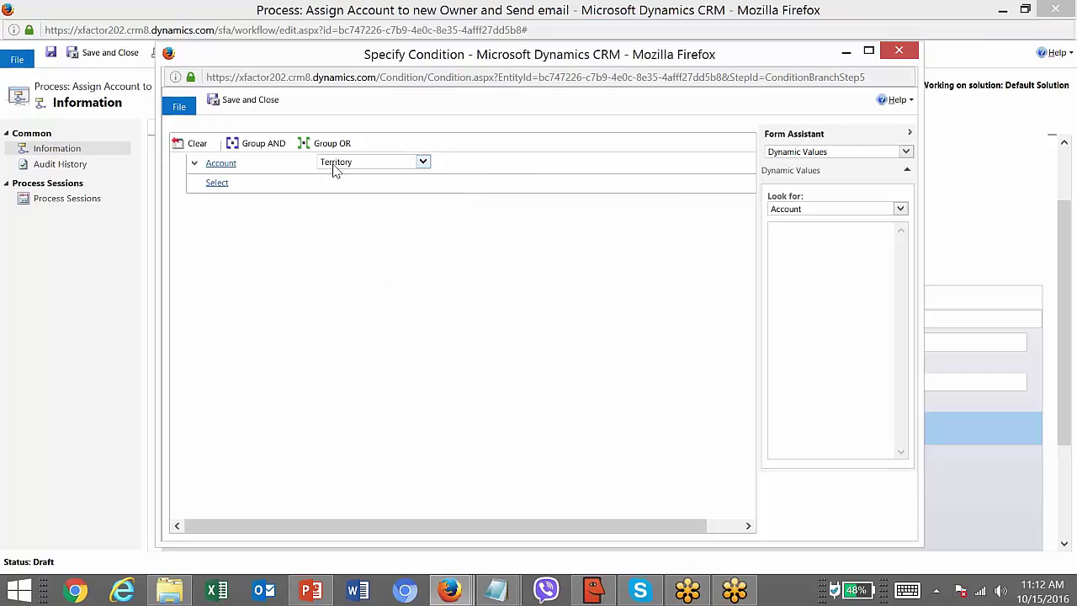
click(458, 164)
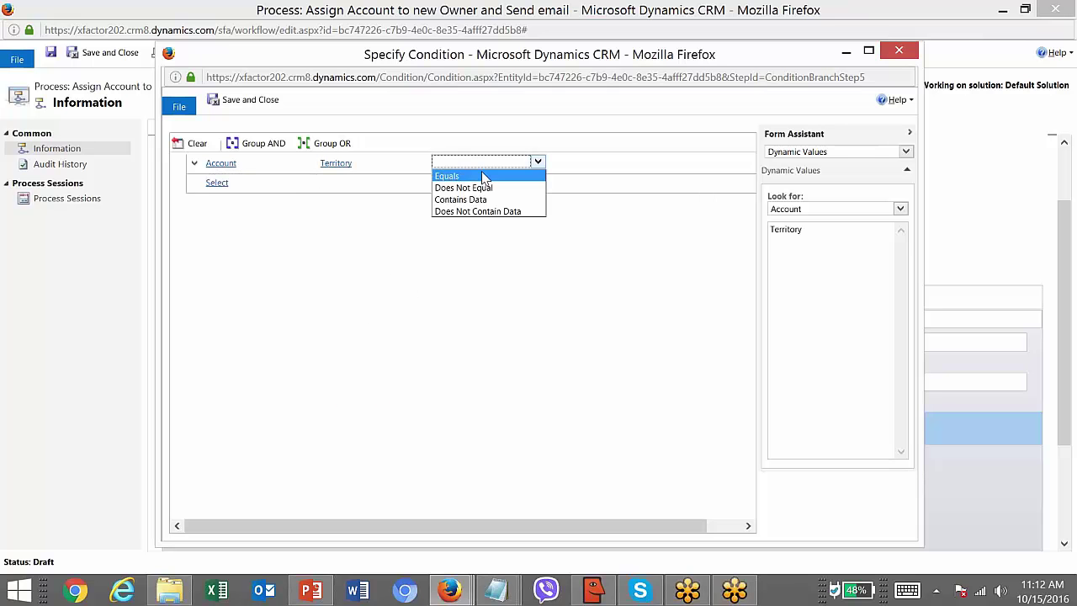
click(459, 174)
click(652, 161)
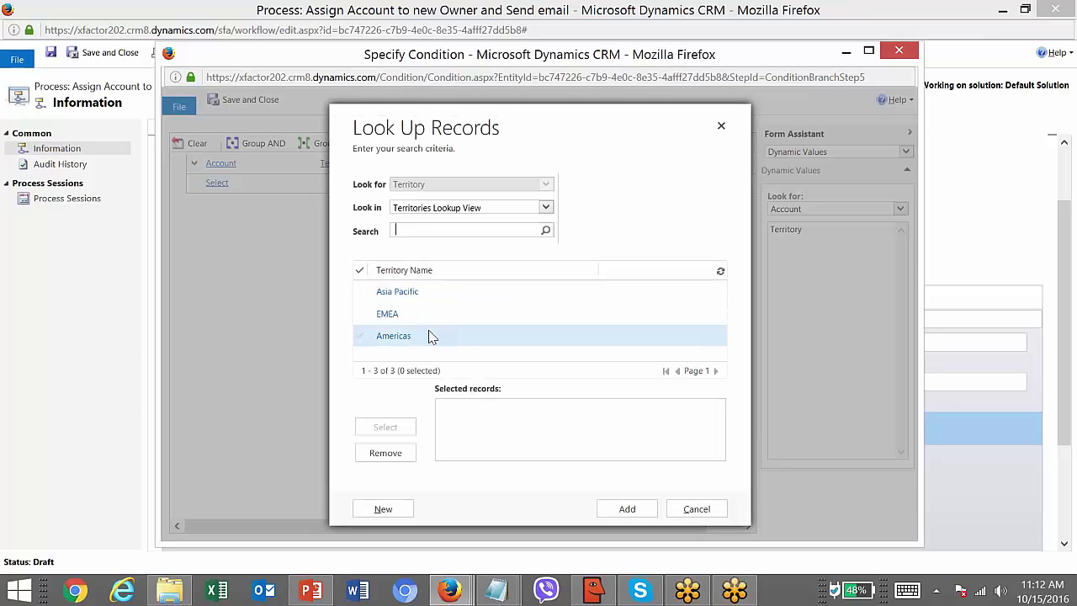
click(432, 336)
click(397, 427)
click(627, 508)
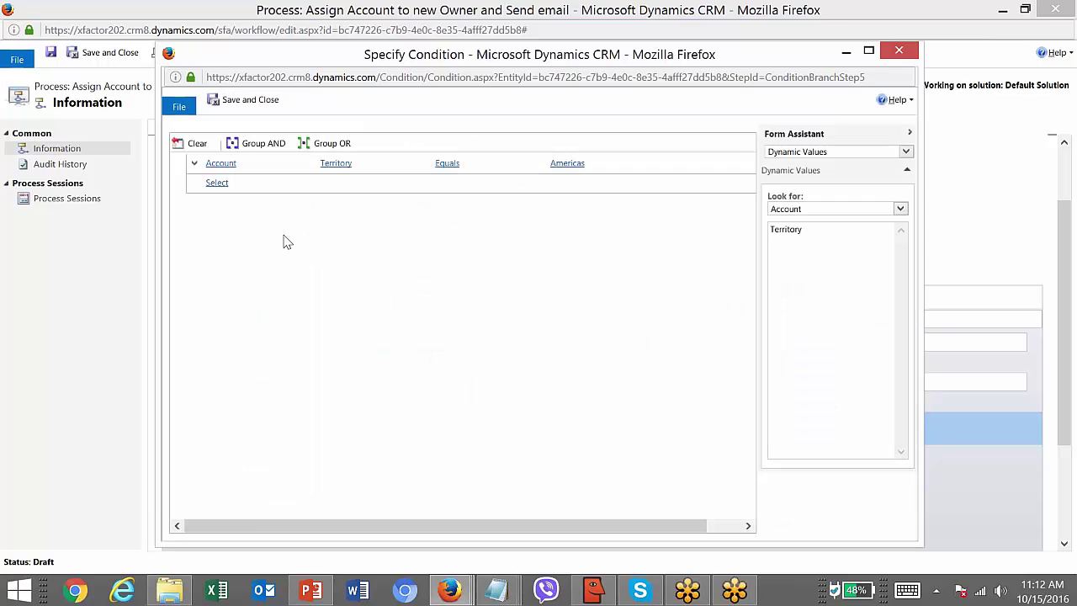
- Save the Americas condition and add an Assign step handing the account to the xfactor202 team
click(244, 100)
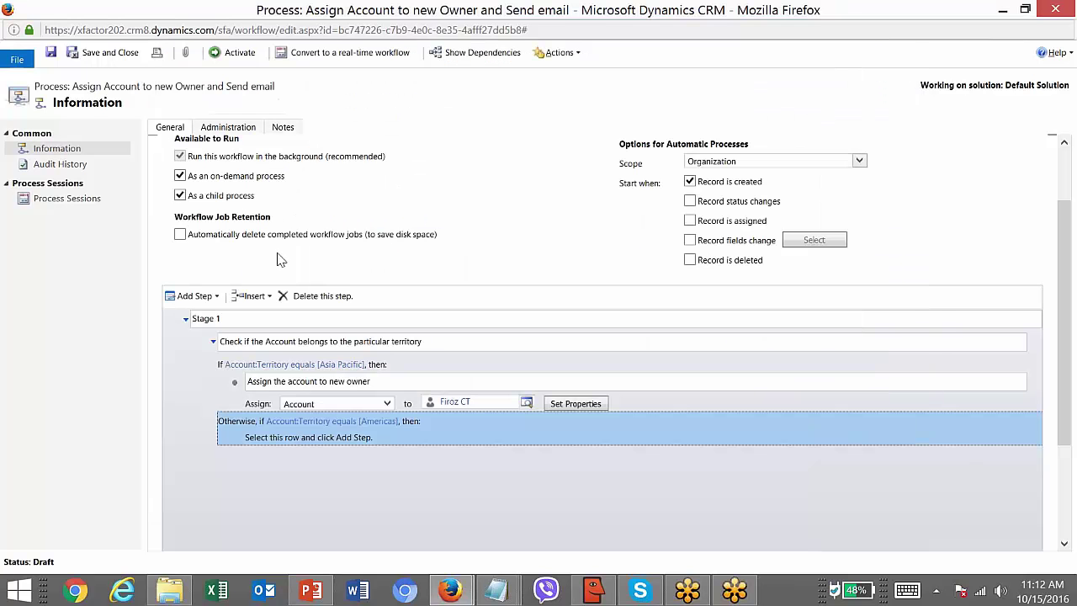
click(317, 441)
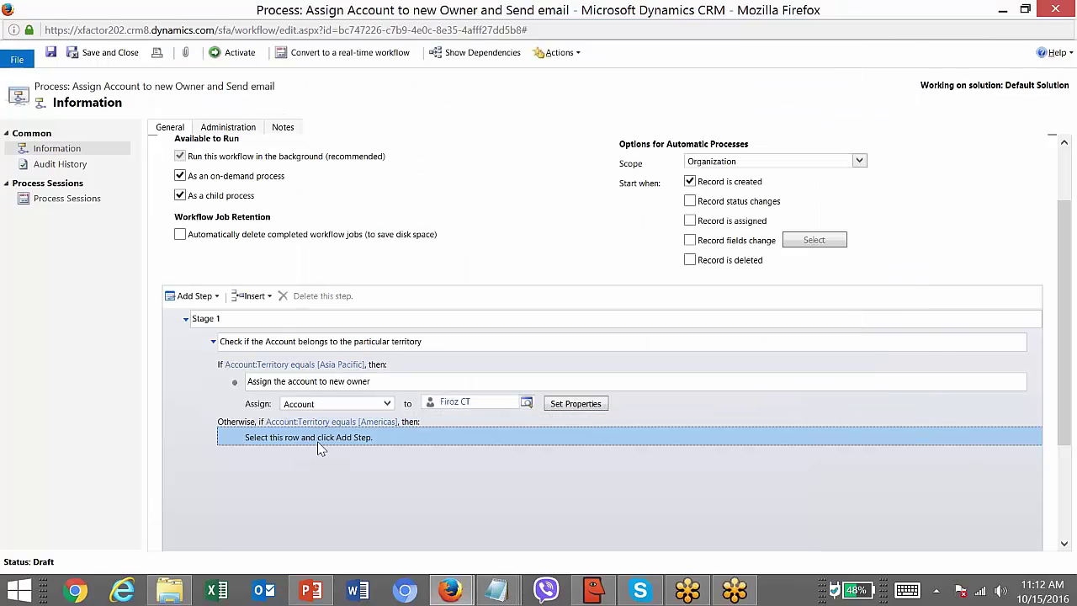
click(216, 298)
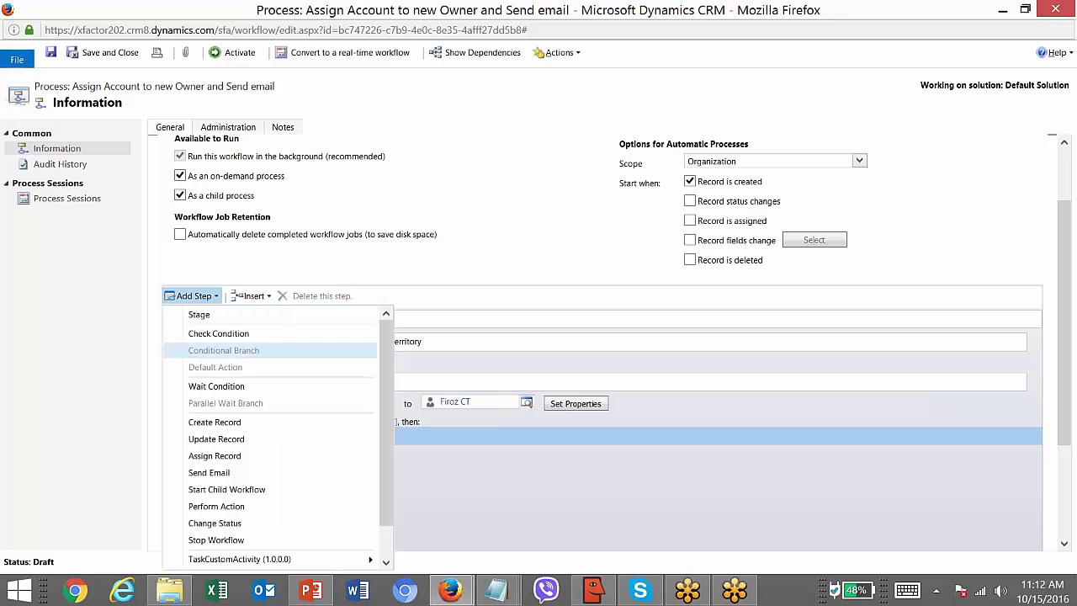
click(247, 456)
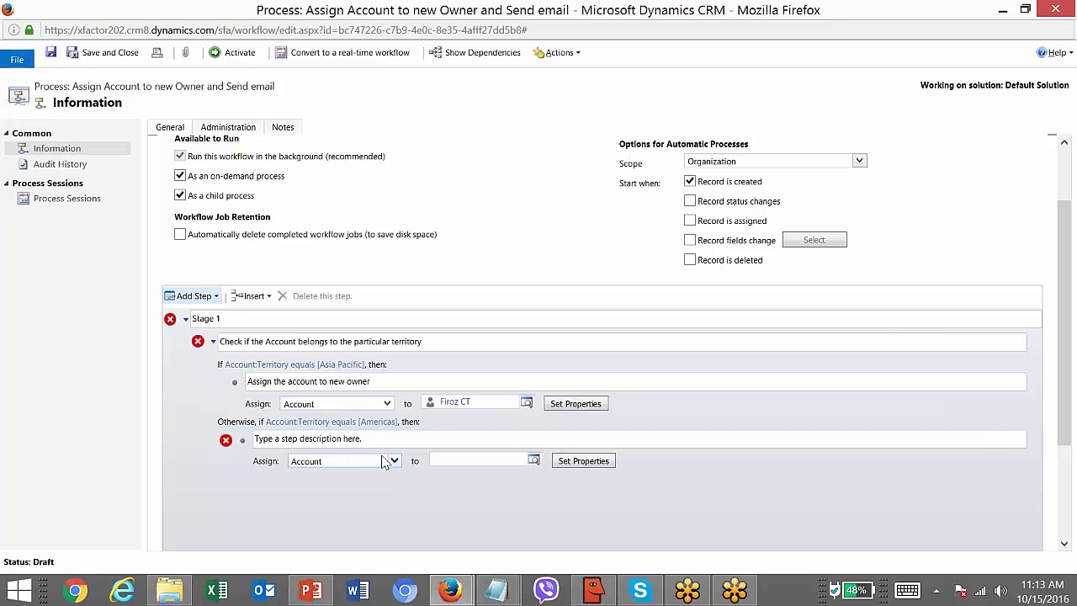
click(435, 462)
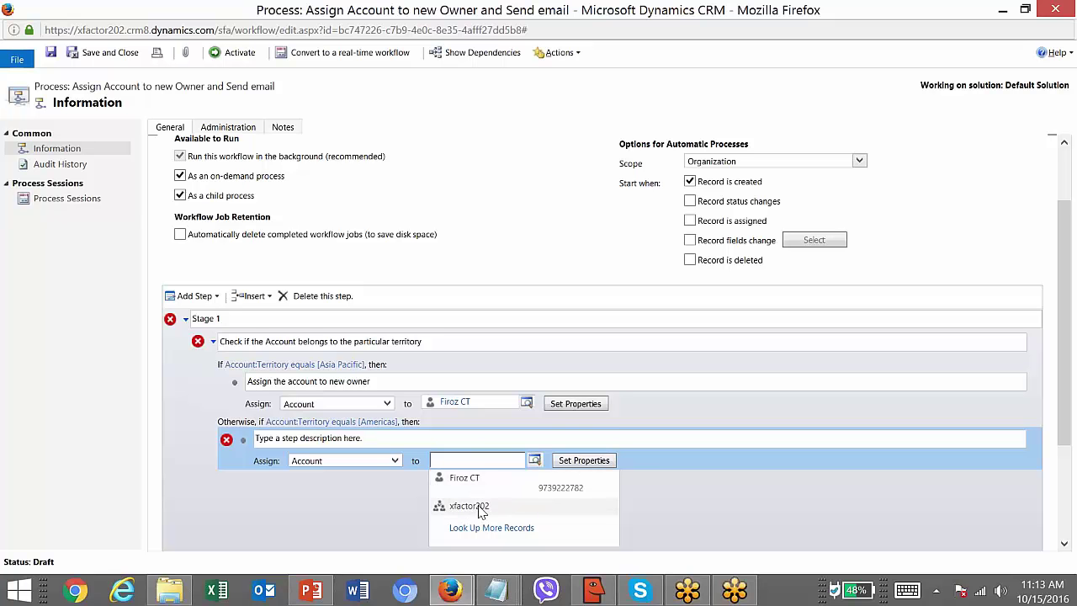
click(479, 507)
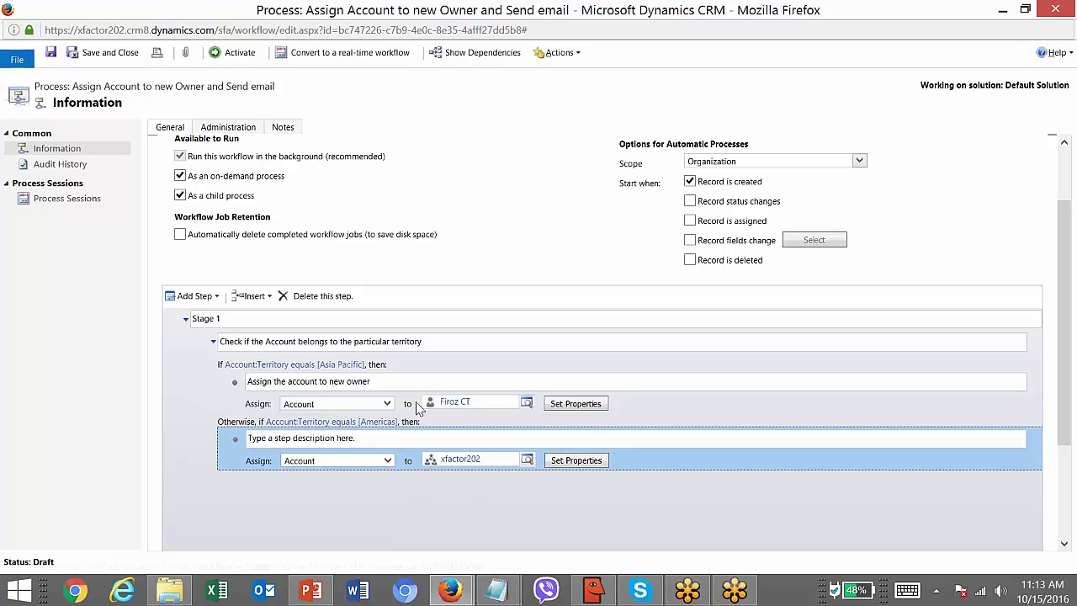
click(429, 425)
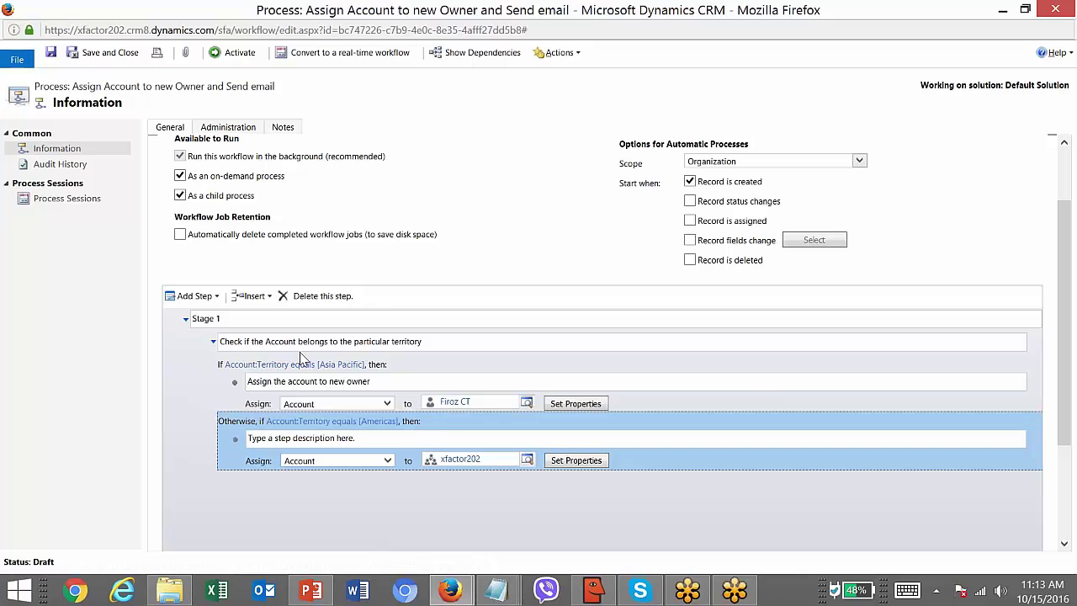
- Add a default Otherwise branch after the territory conditions
click(217, 296)
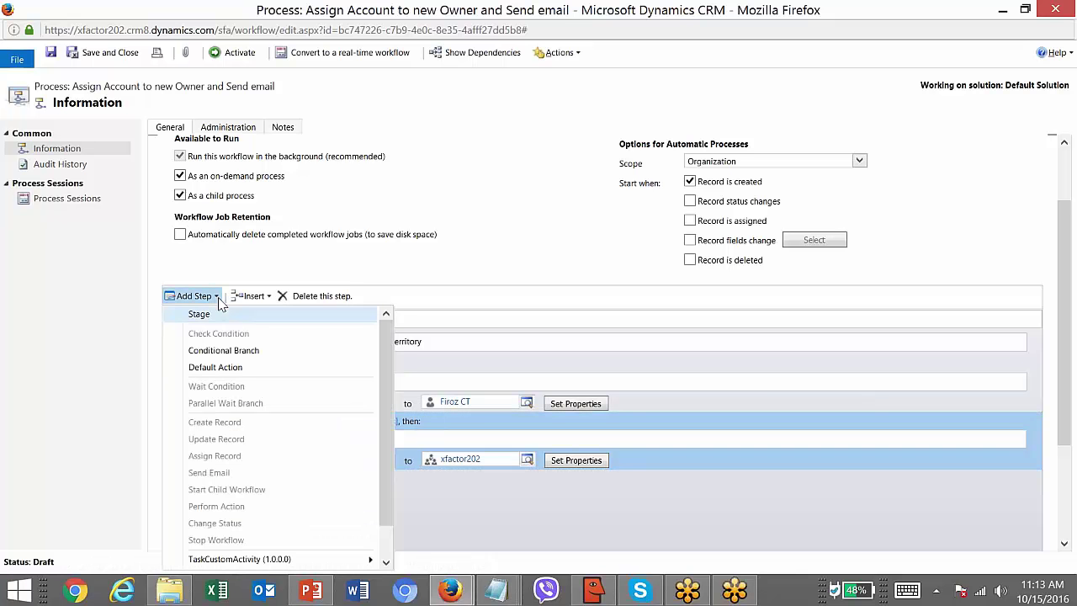
click(239, 368)
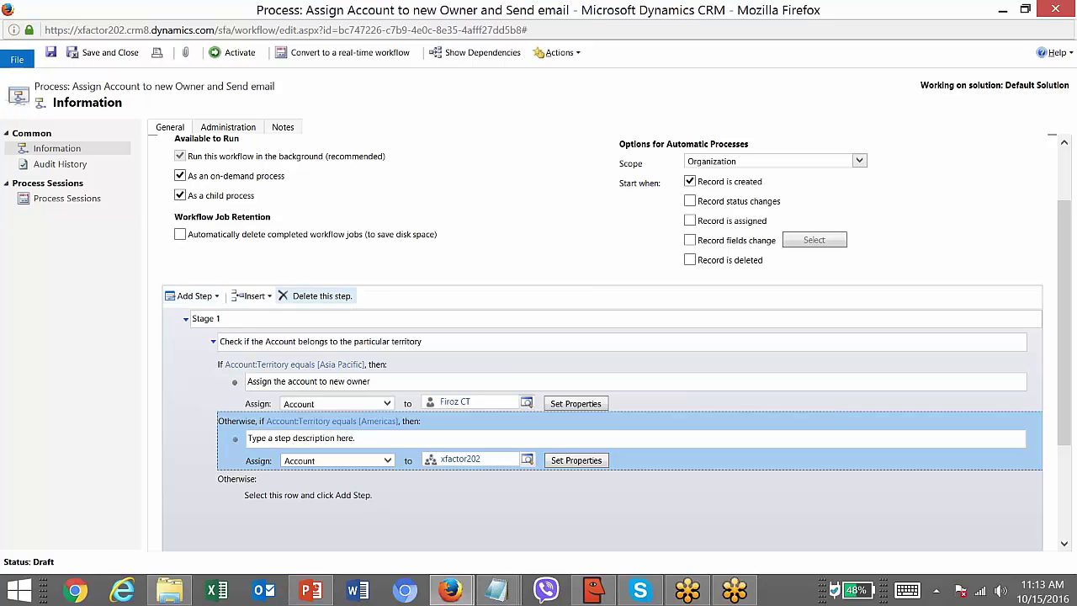
click(399, 377)
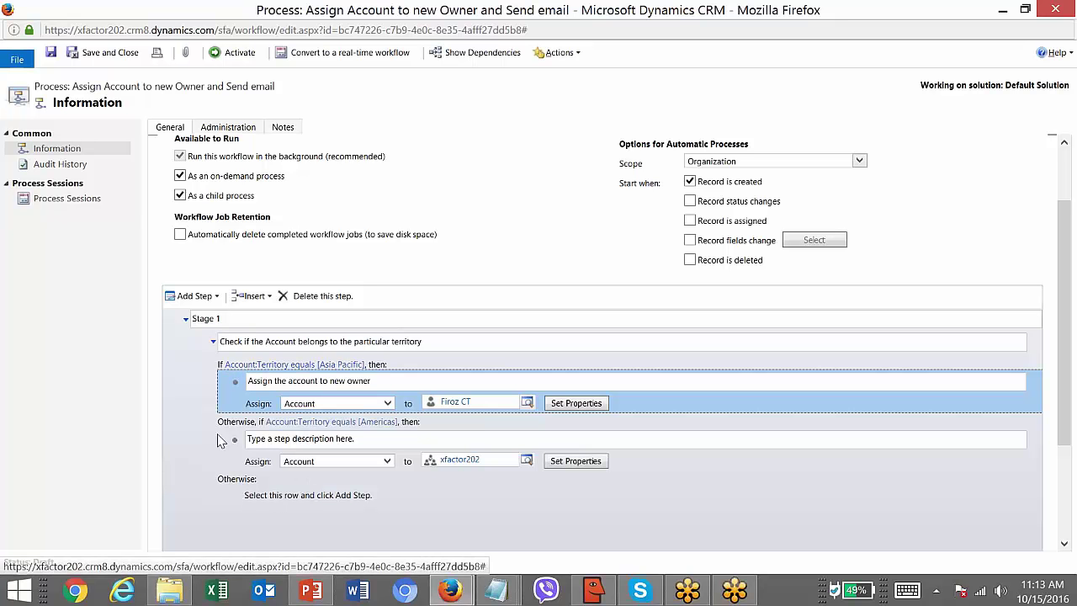
- Give the Otherwise branch an Assign Record step that assigns the account to the user
click(266, 494)
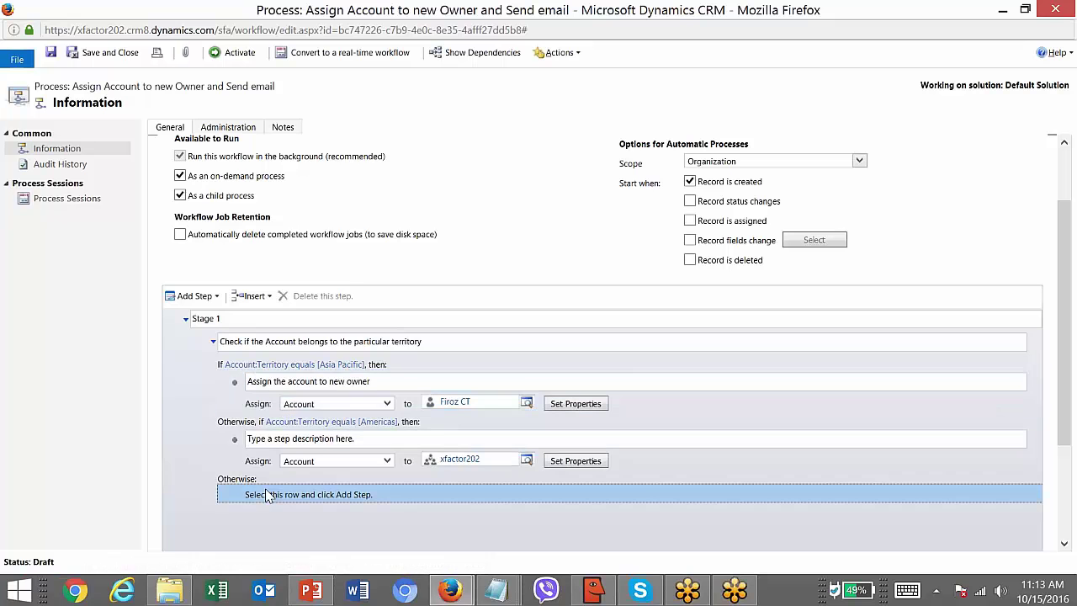
click(217, 297)
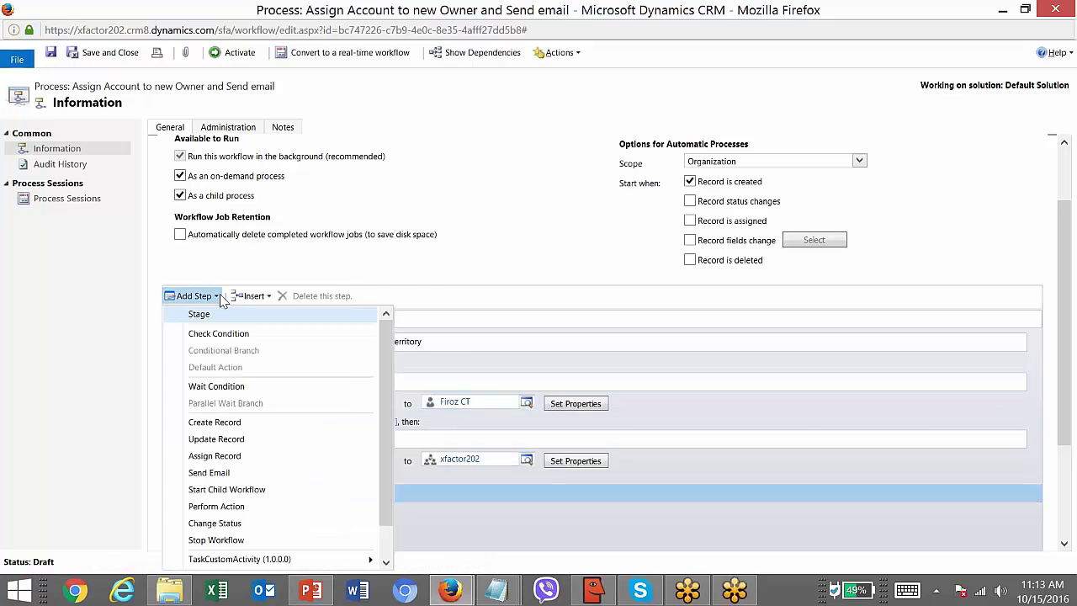
click(447, 265)
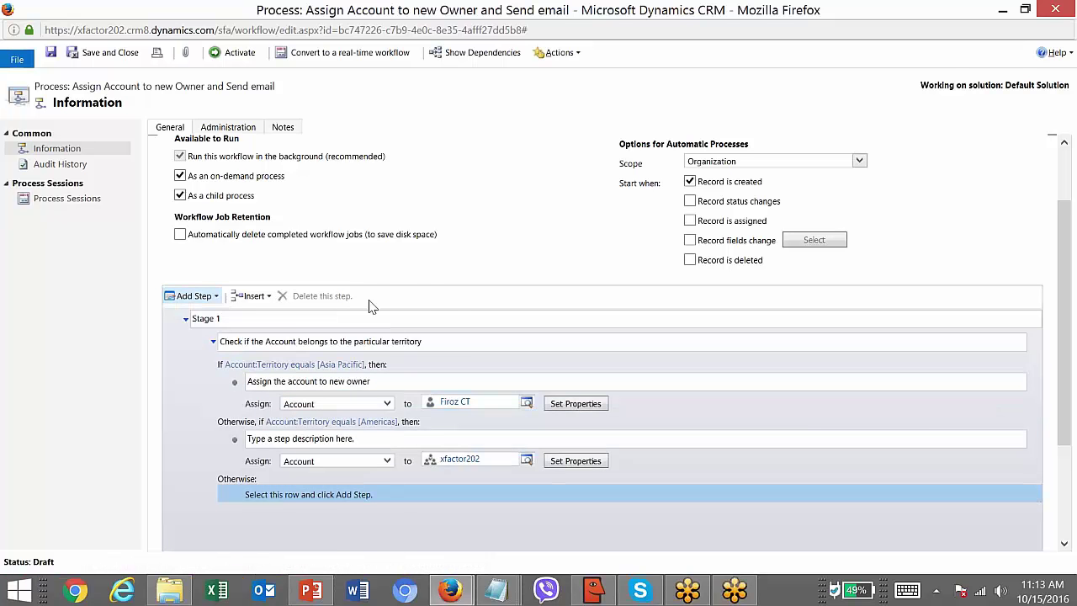
click(217, 297)
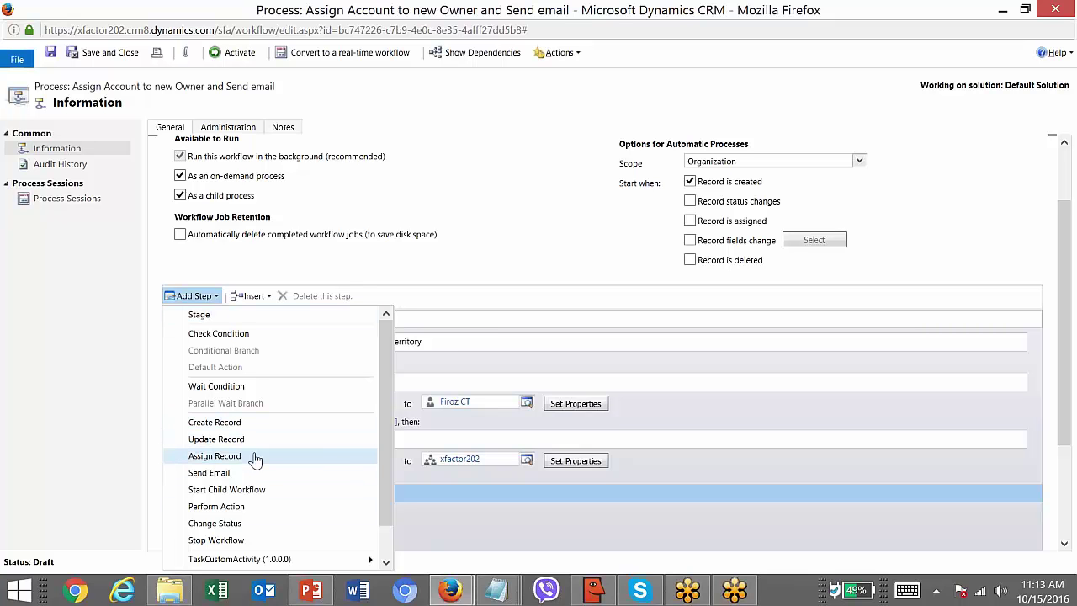
click(253, 456)
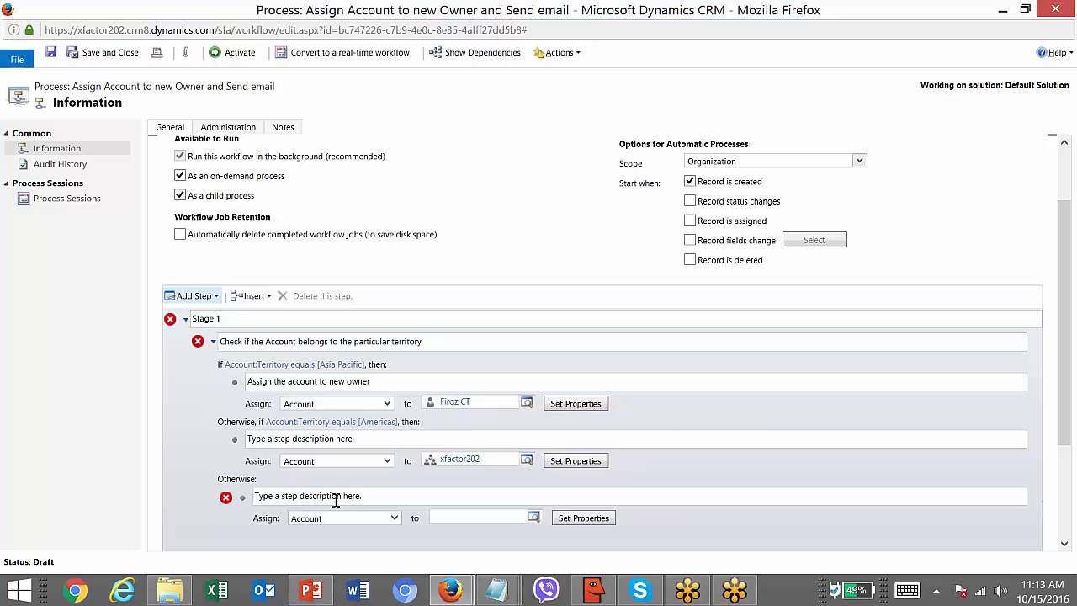
click(450, 521)
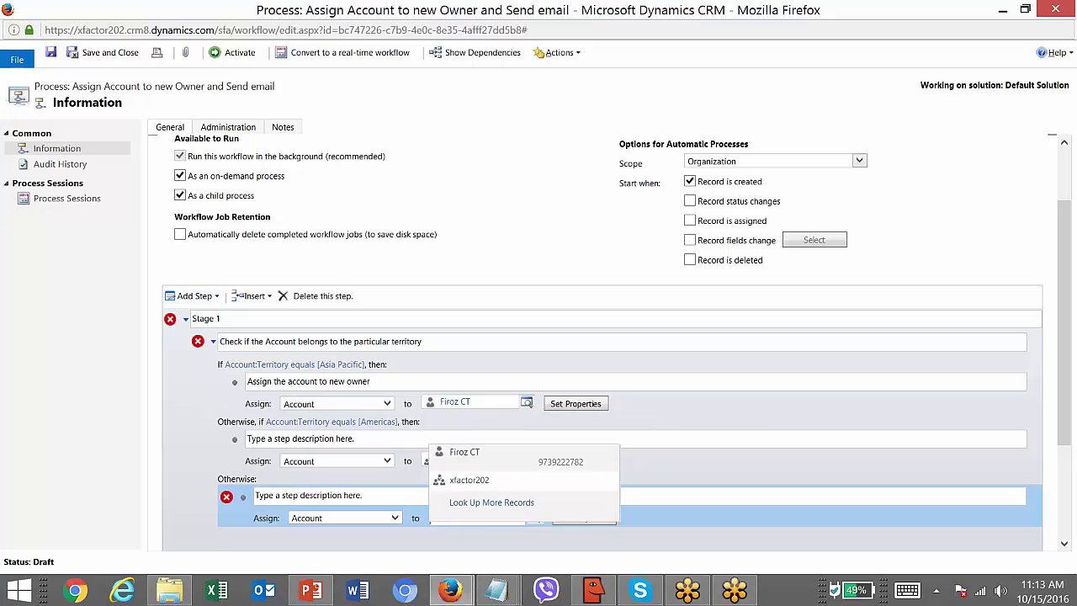
click(471, 451)
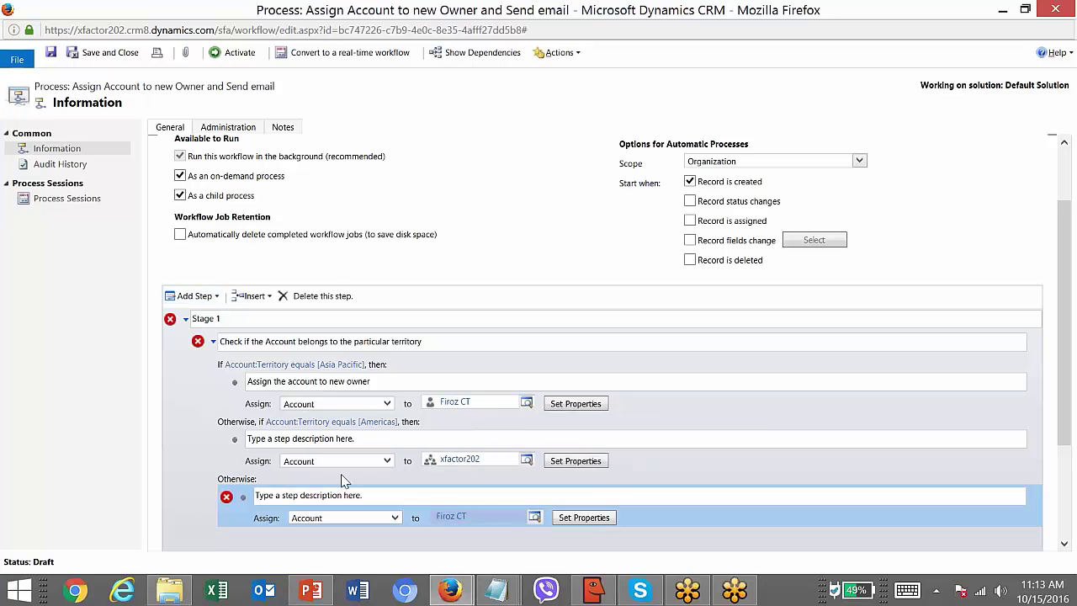
- Review the territory check steps against the PowerPoint scenario on slide 9
click(357, 496)
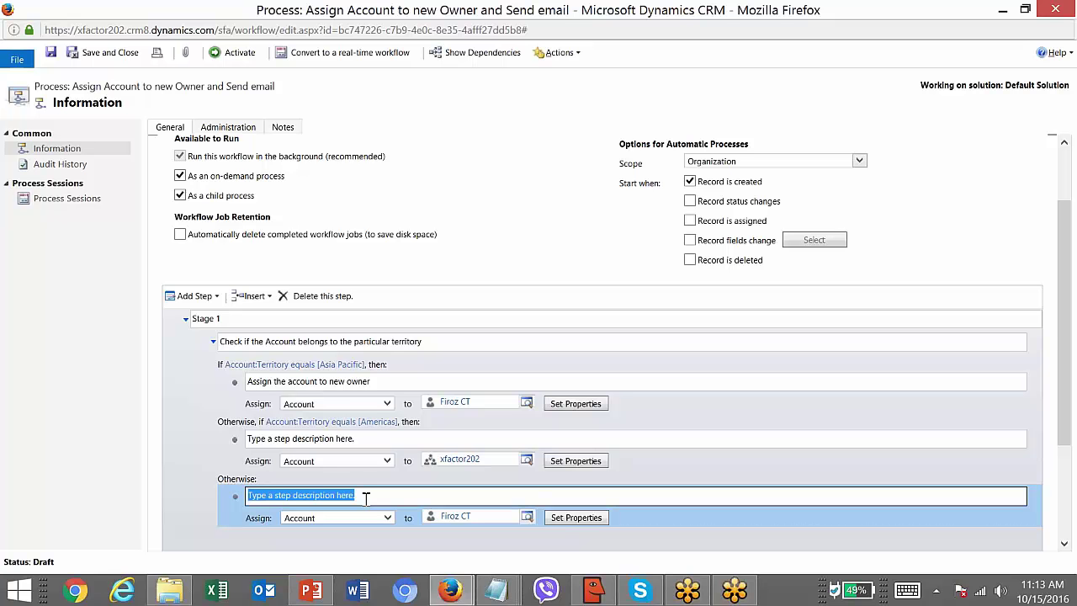
drag(1061, 334, 1061, 391)
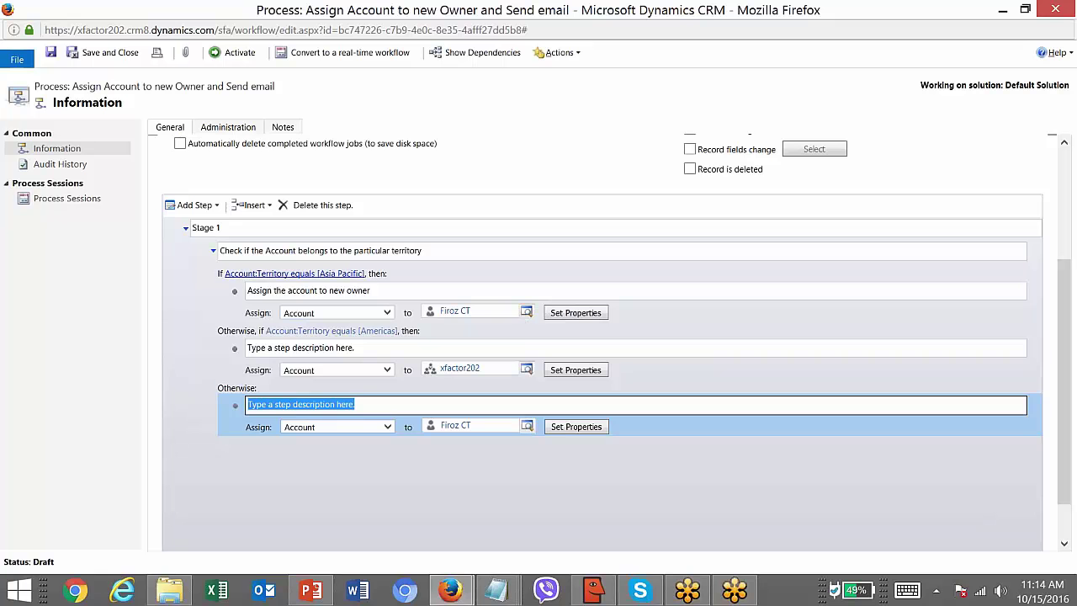
click(213, 251)
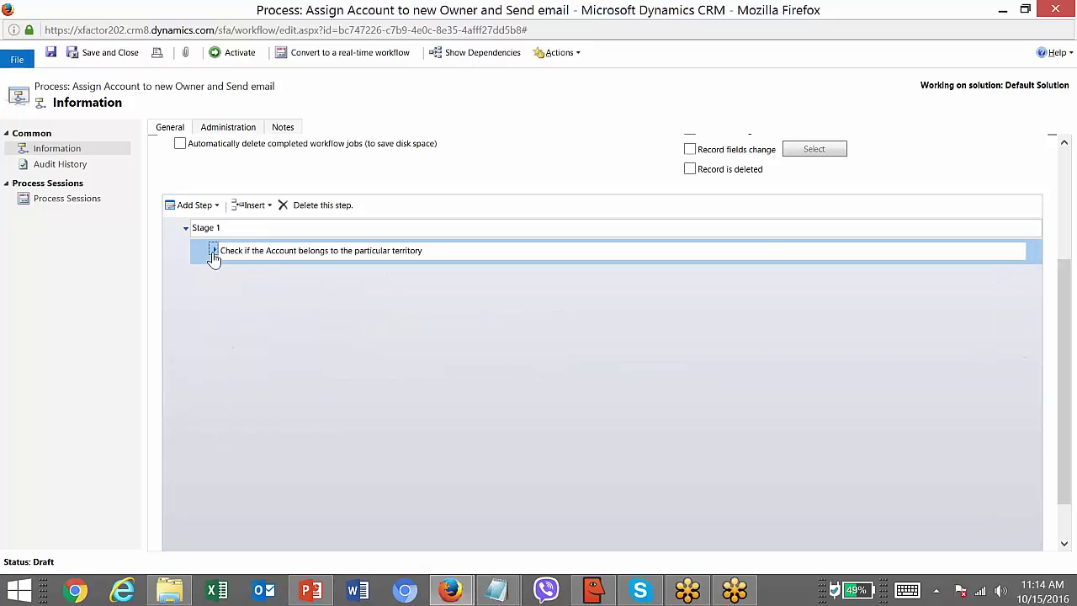
click(213, 251)
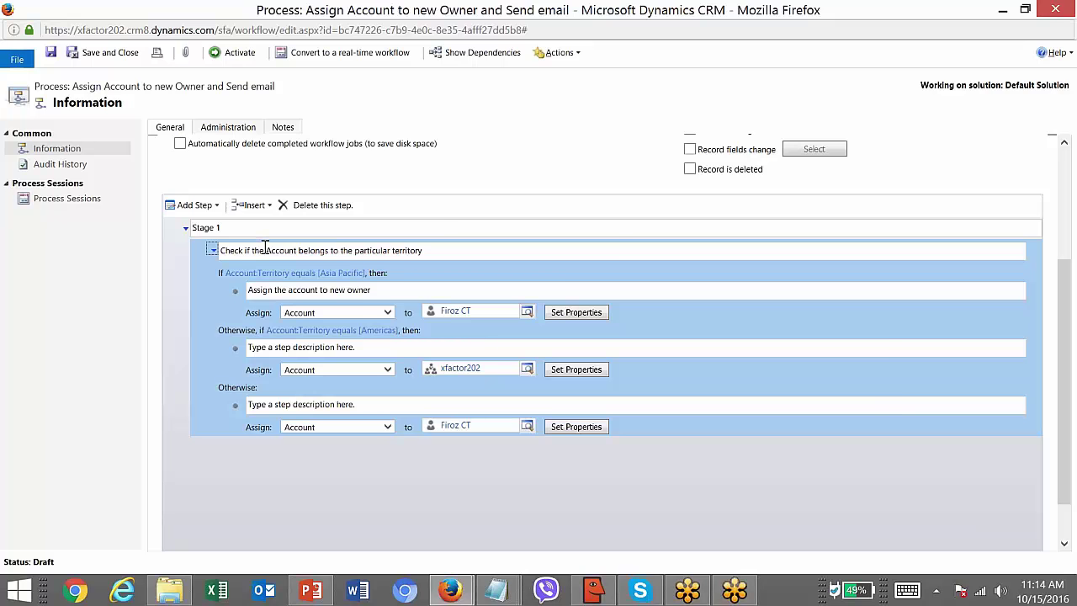
key(alt+Tab)
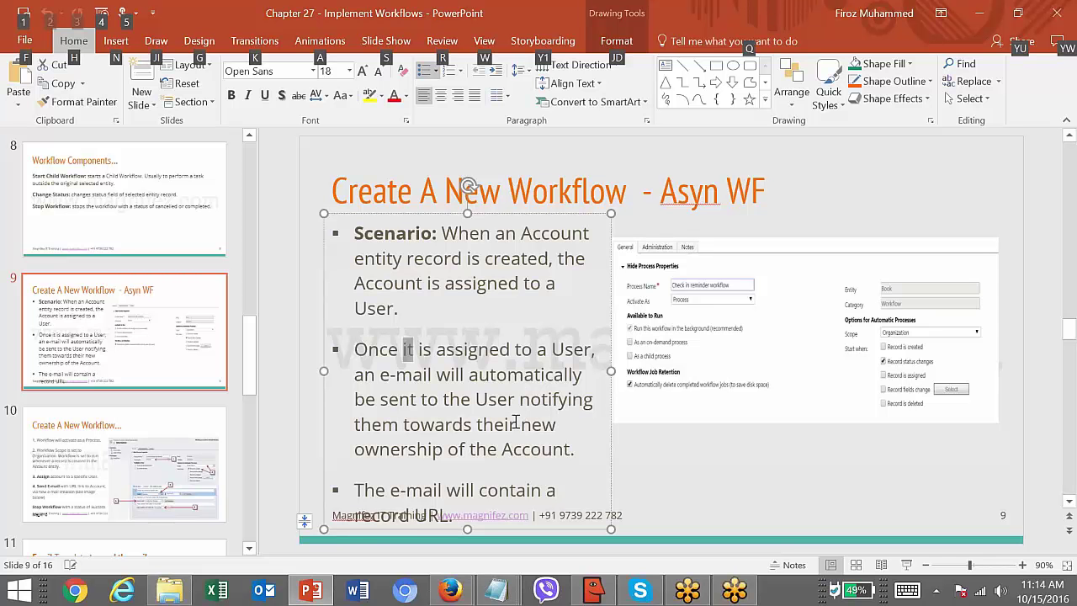
key(alt+Tab)
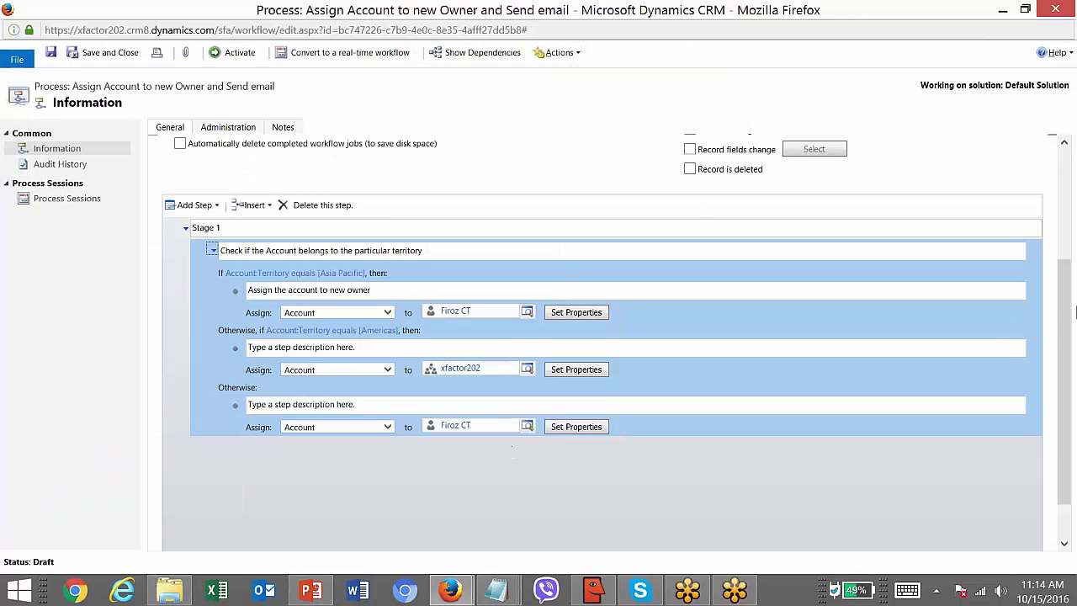
- Append a Send Email step below the territory condition block, described 'Send Email to new account owner assigned'
drag(1067, 320, 1065, 279)
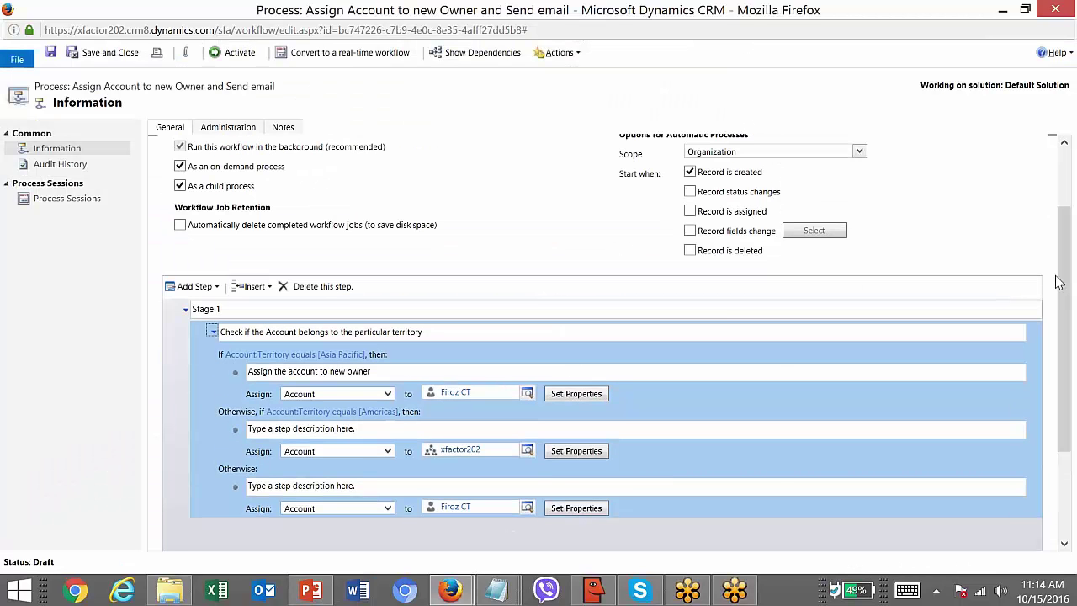
click(423, 339)
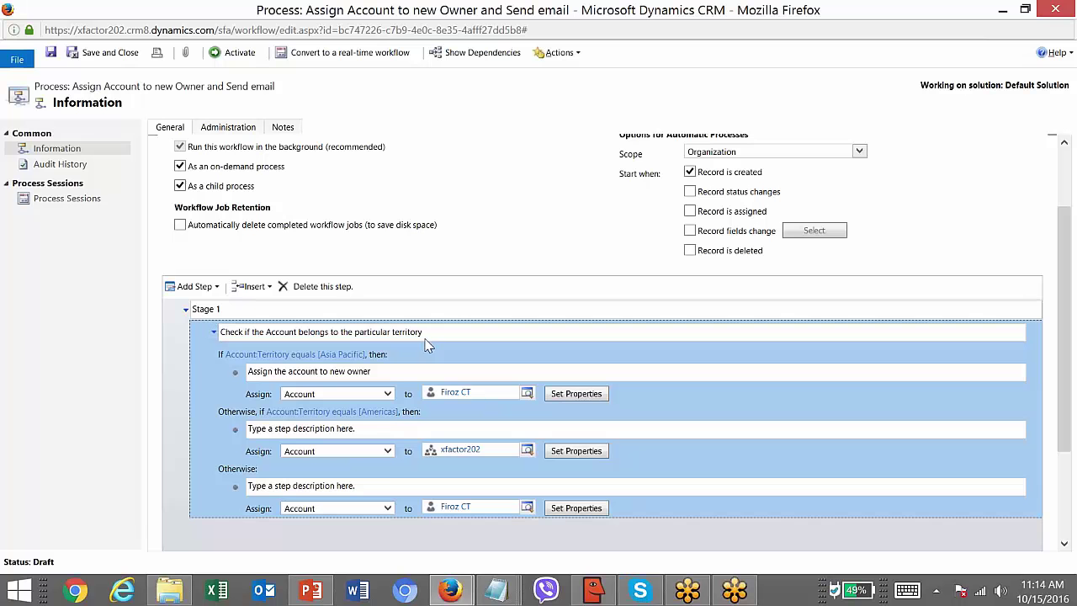
click(211, 287)
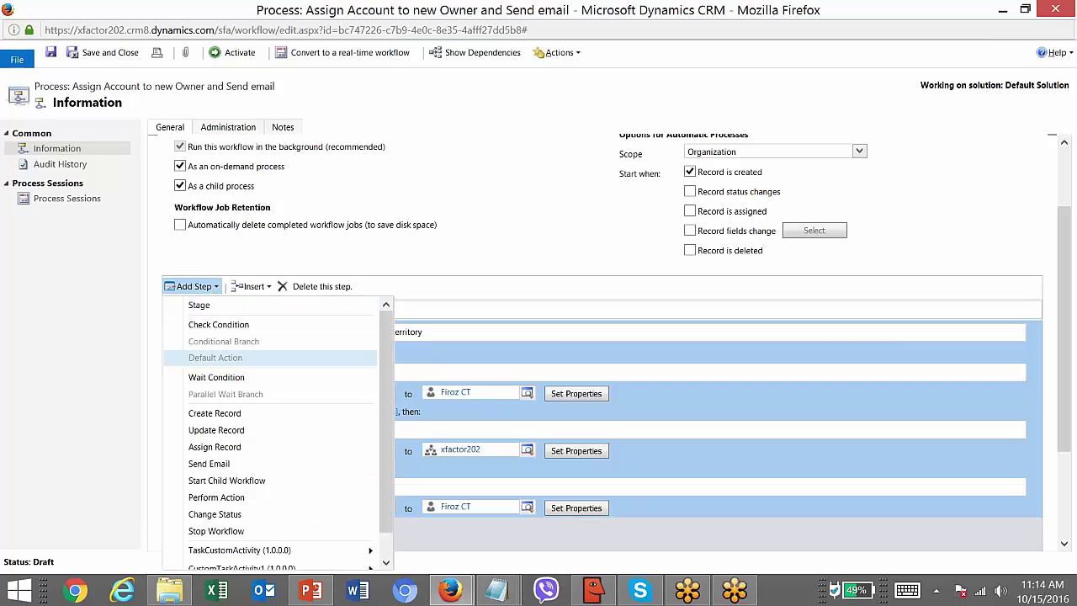
click(220, 463)
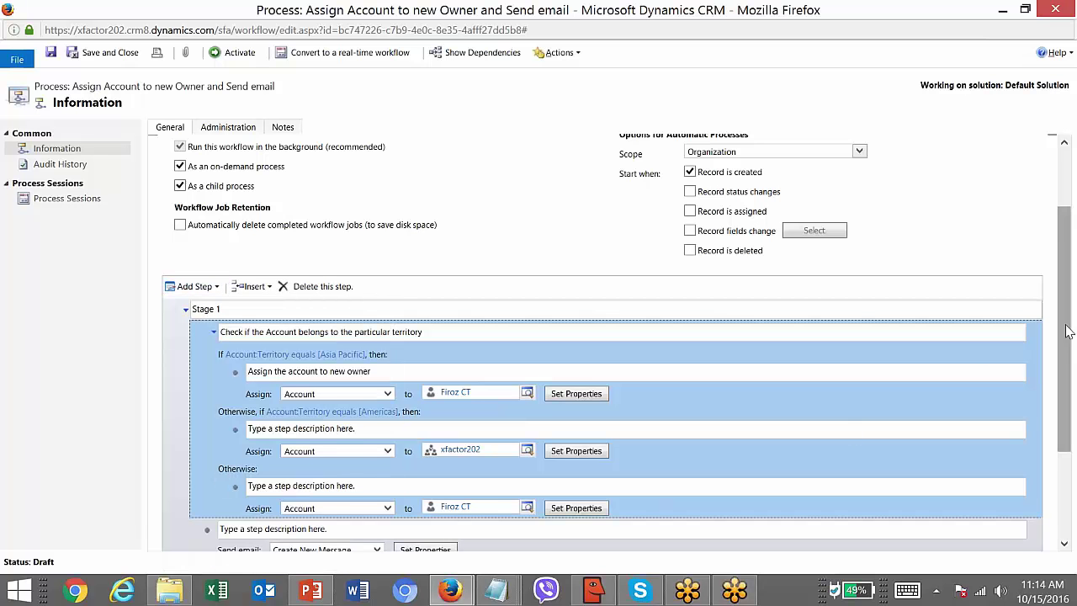
drag(1066, 341, 1070, 405)
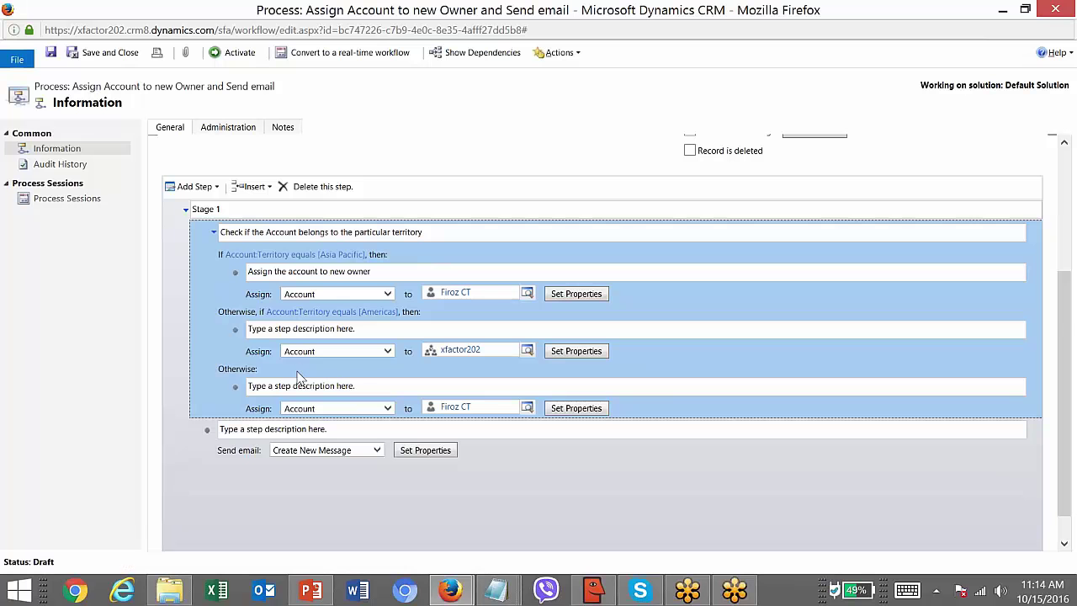
click(353, 428)
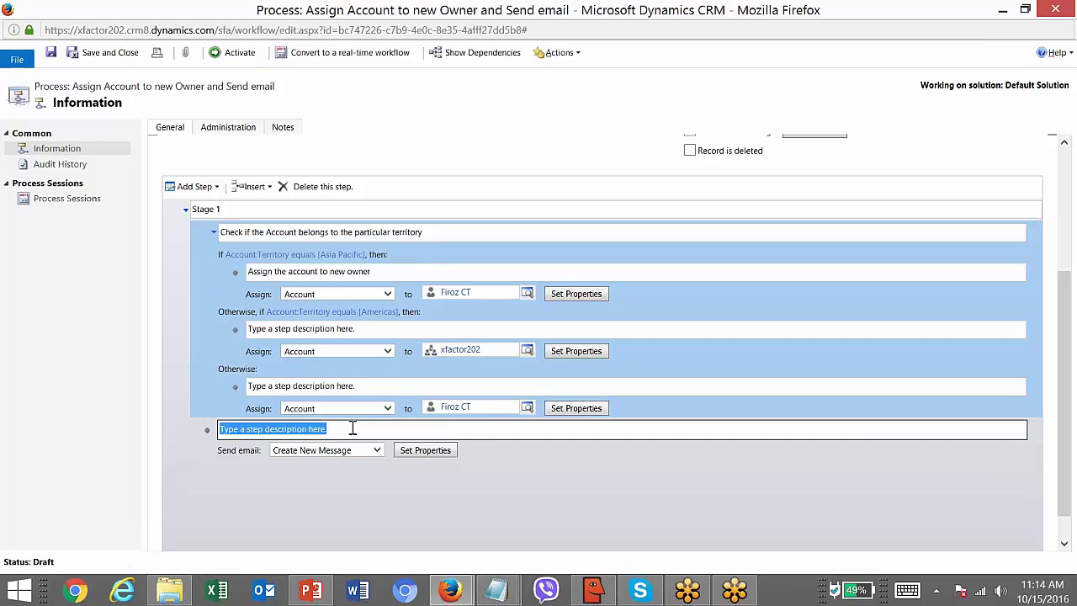
text(SendEma)
key(BackSpace)
key(BackSpace)
key(BackSpace)
text(Email to new accoun)
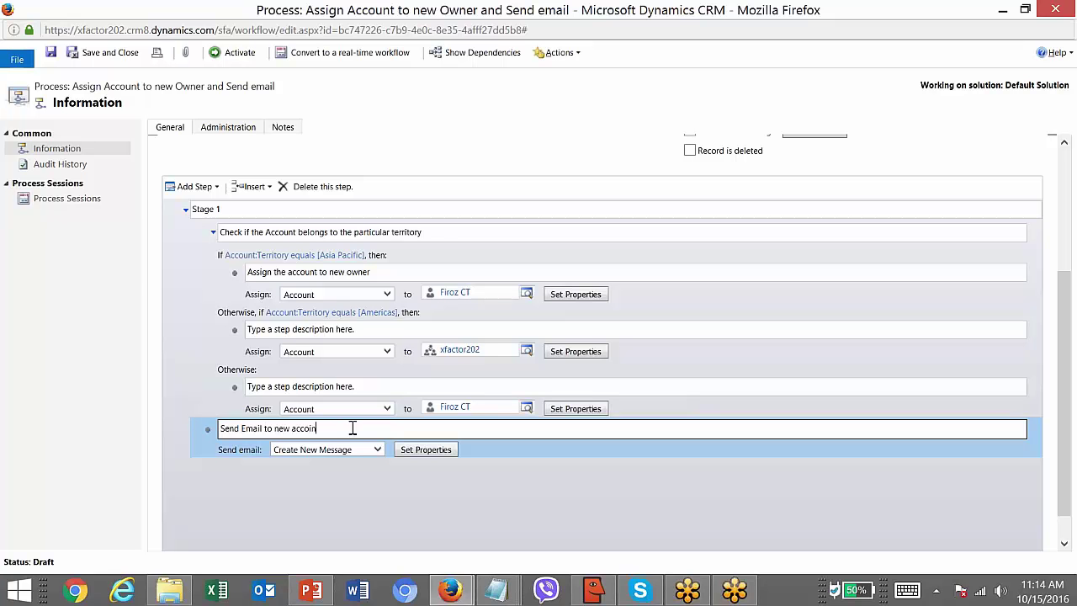
text(t owner assigned)
- Open the email's properties and clear the fixed sender from the From field
click(450, 452)
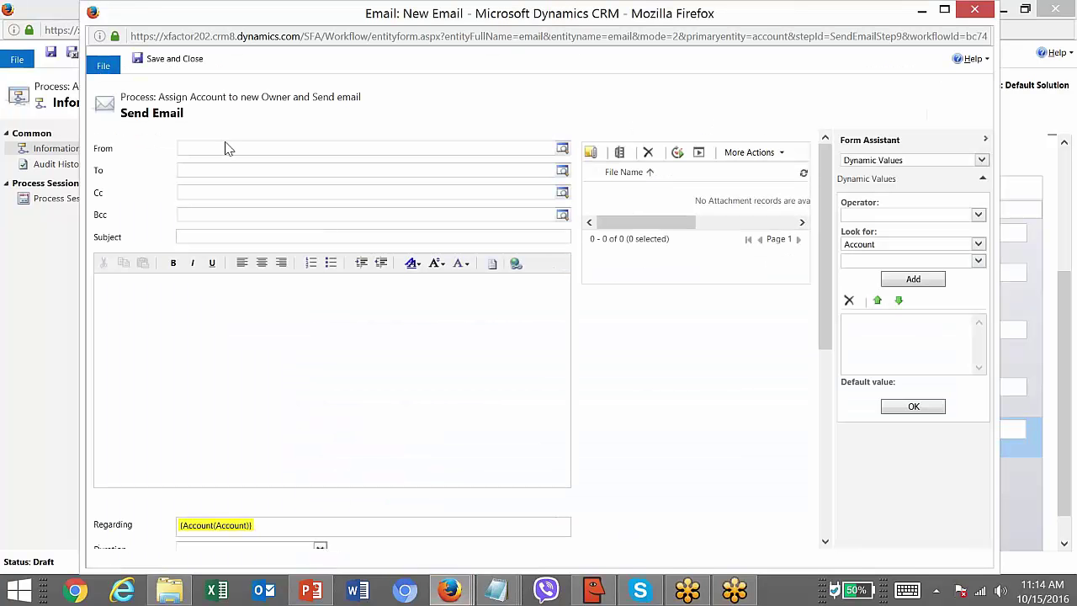
click(225, 147)
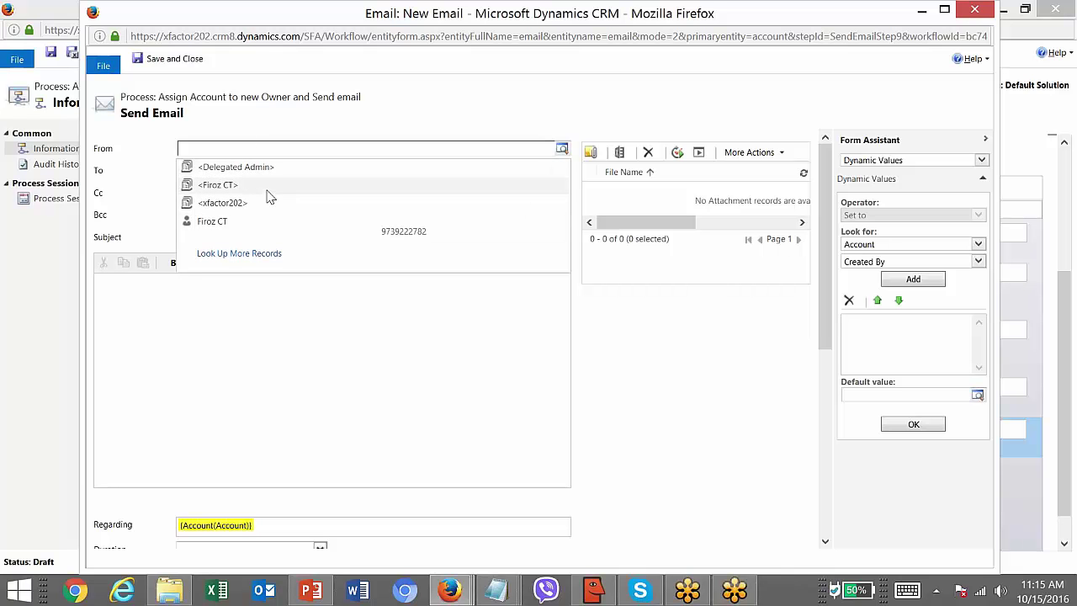
click(268, 185)
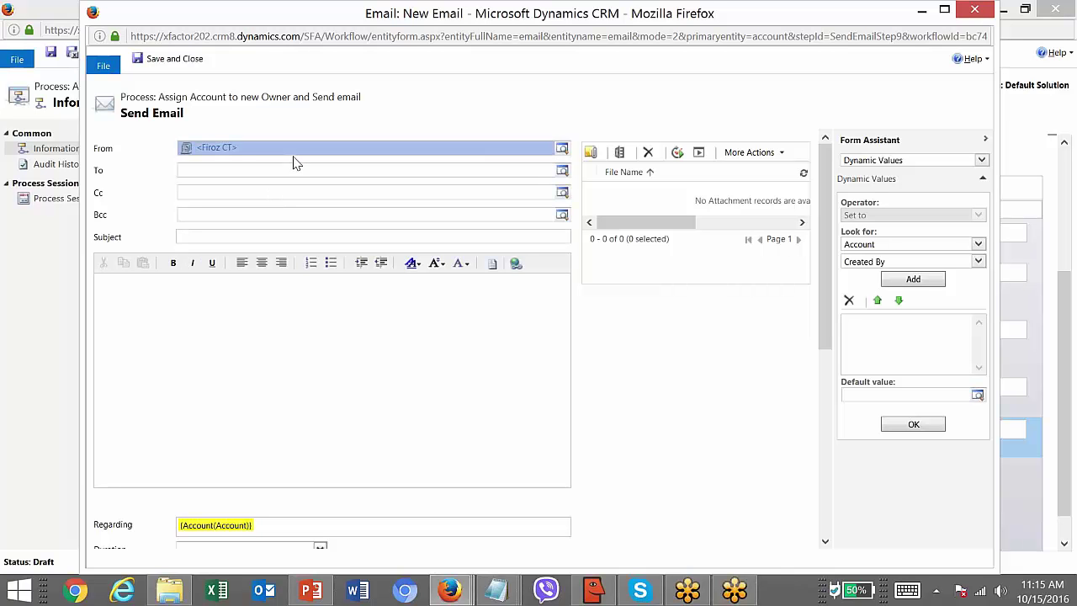
click(227, 177)
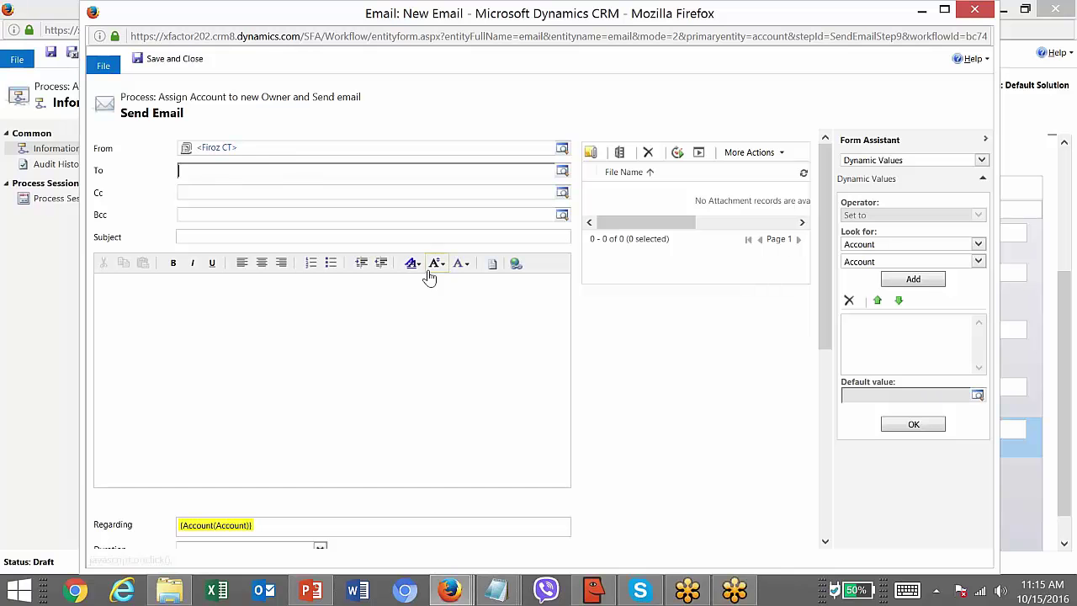
click(268, 153)
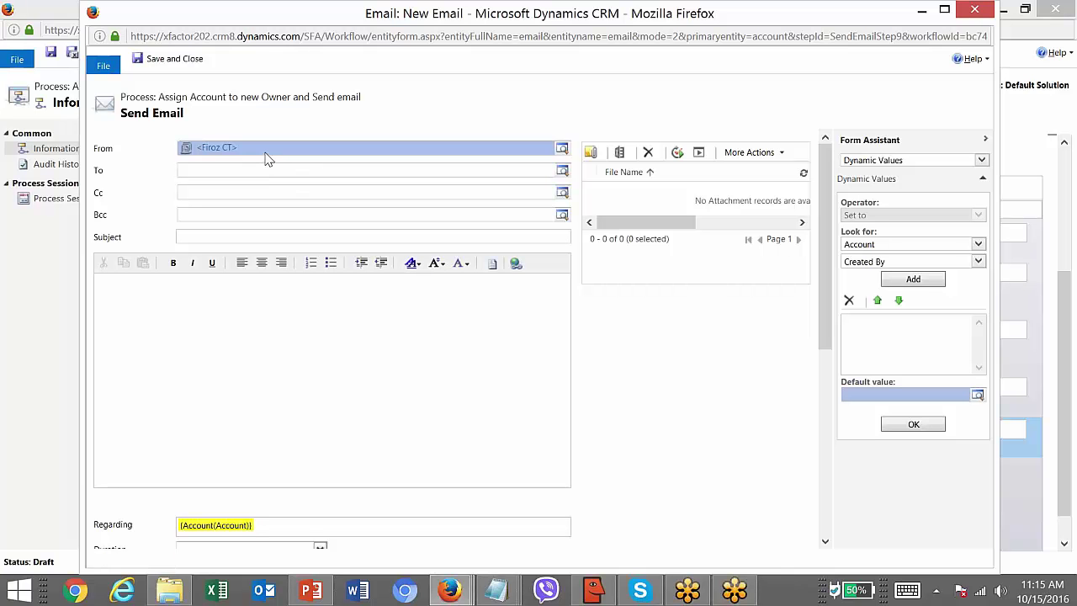
key(Delete)
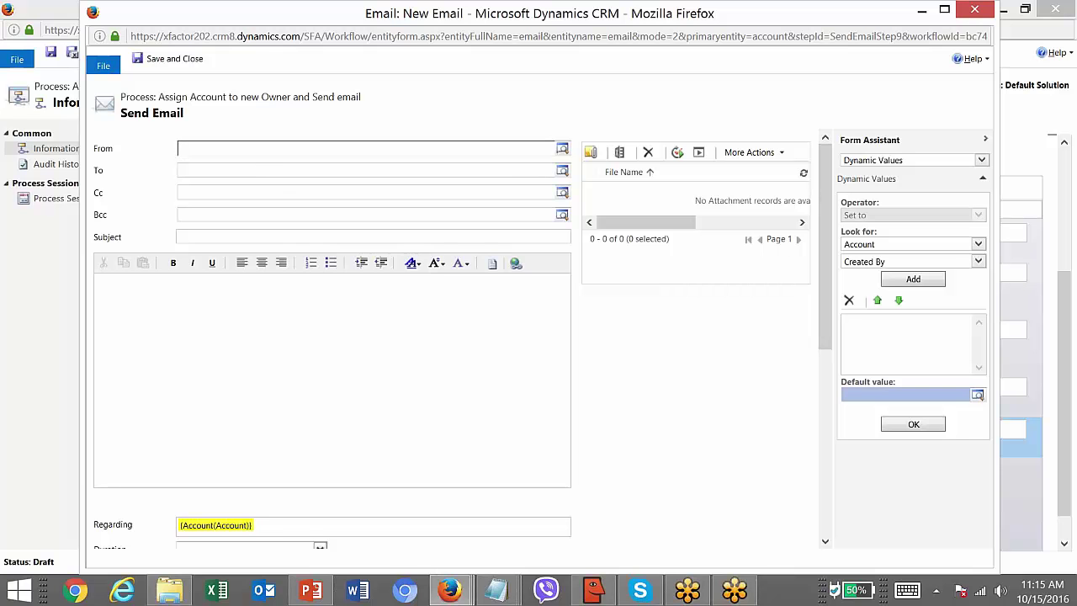
click(562, 149)
click(232, 206)
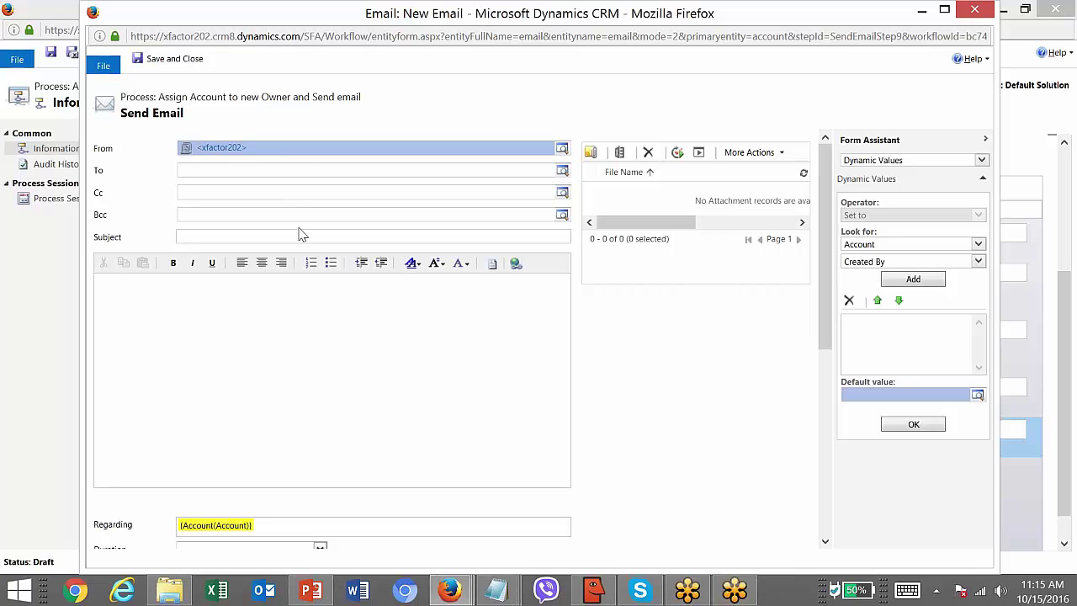
key(Delete)
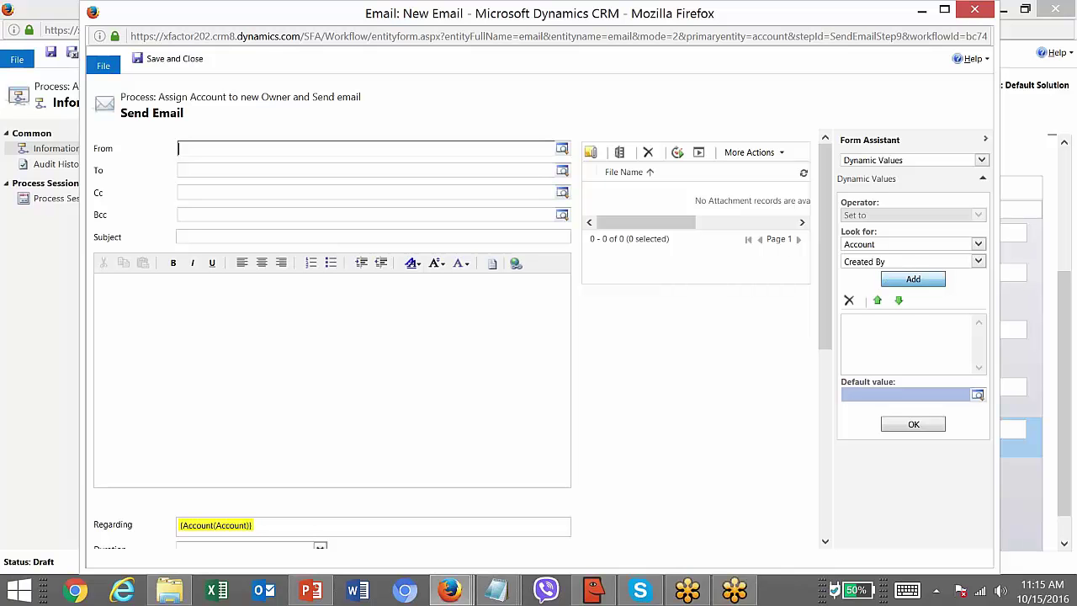
- Set the sender to the dynamic Created By(Account) value via Form Assistant
click(888, 281)
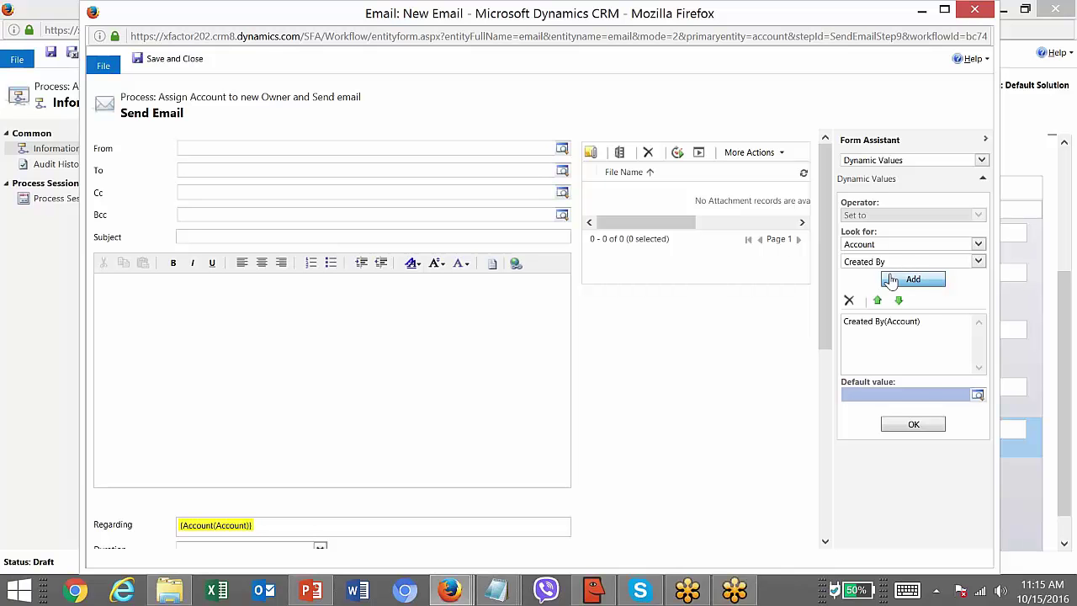
click(885, 243)
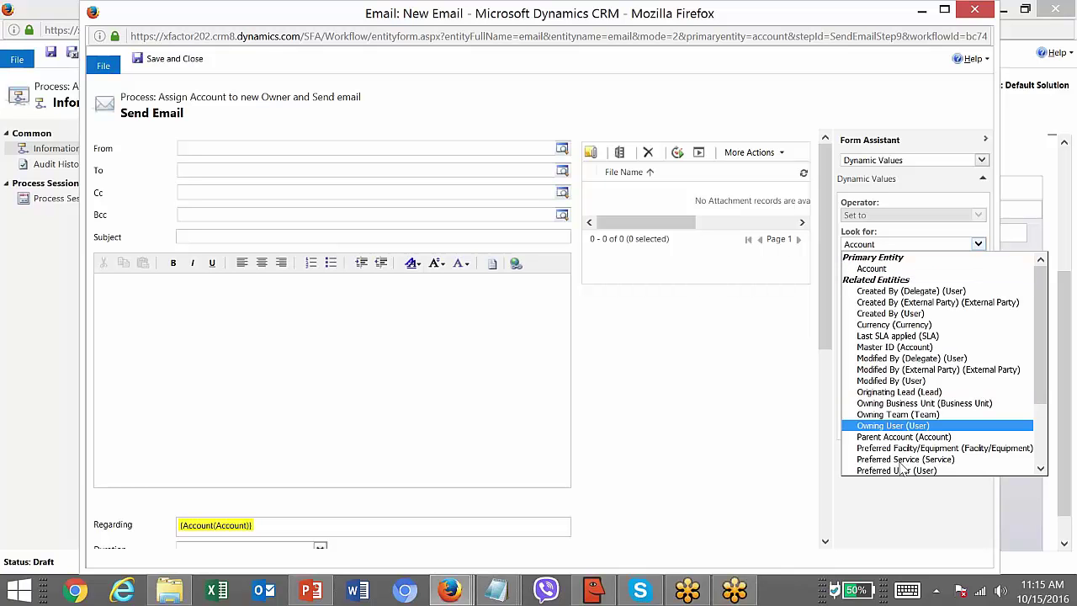
click(879, 269)
click(867, 265)
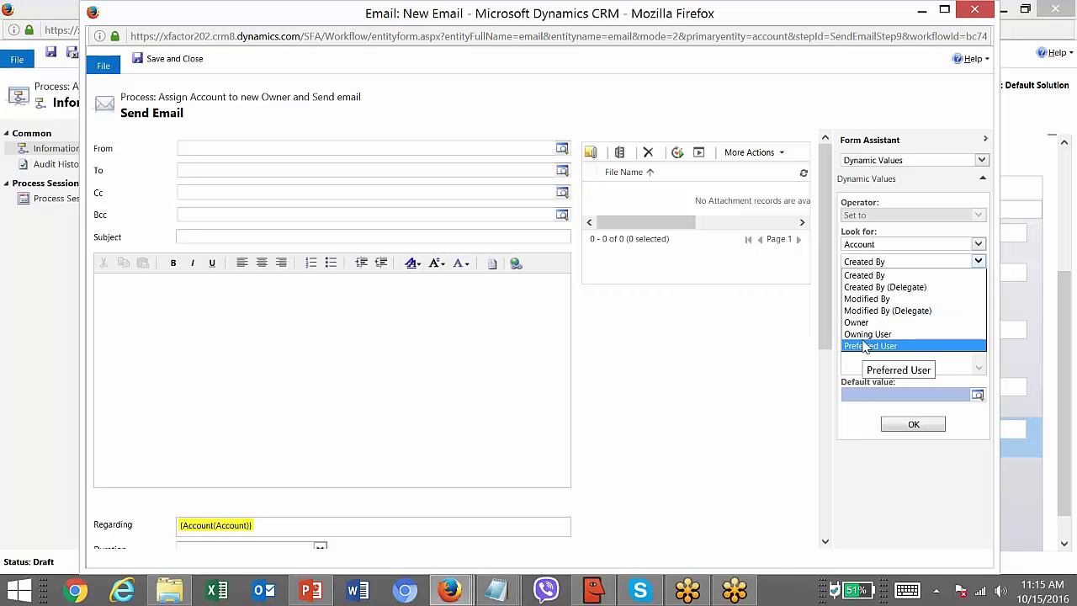
click(875, 276)
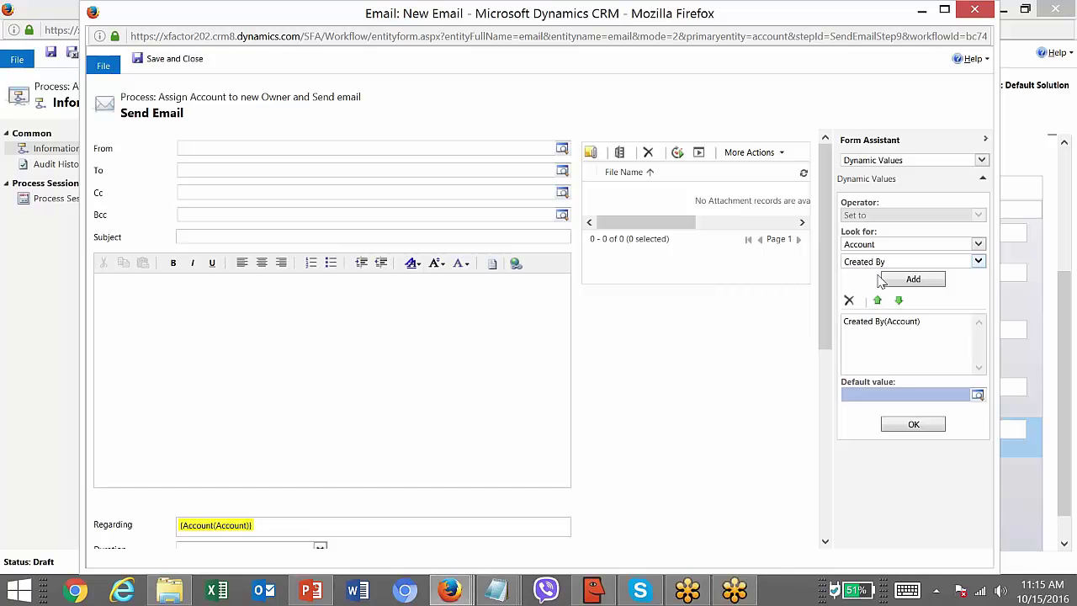
click(879, 323)
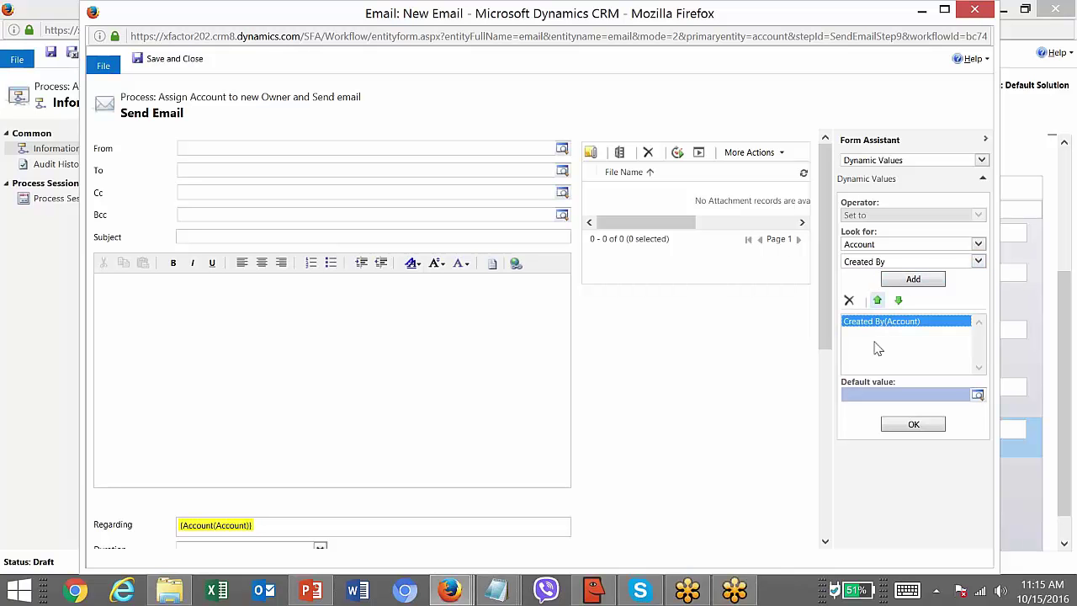
click(889, 425)
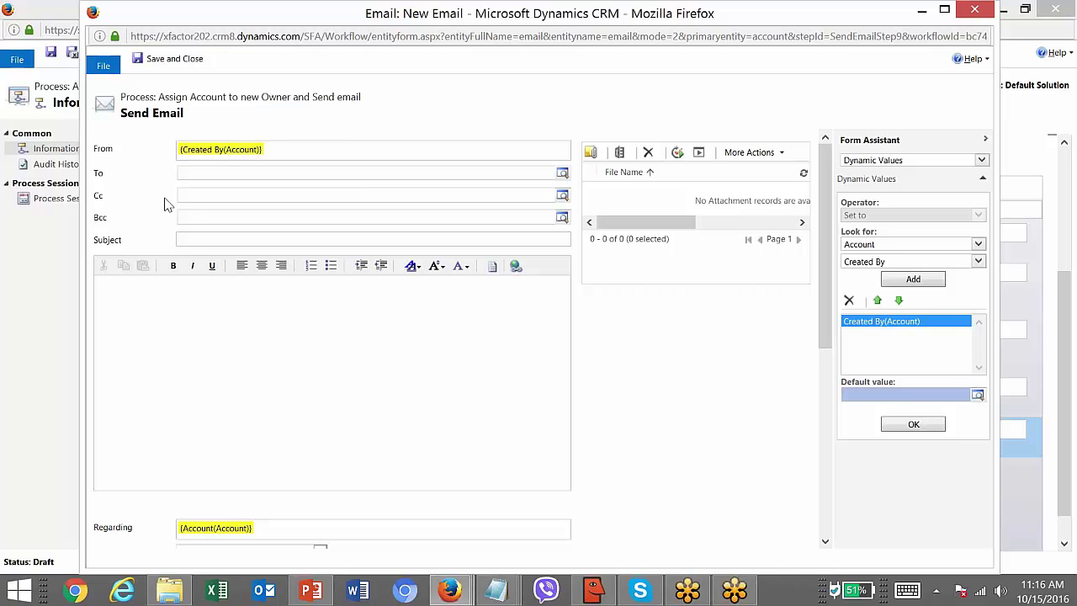
- Address the email To the dynamic Owner(Account) value
click(205, 179)
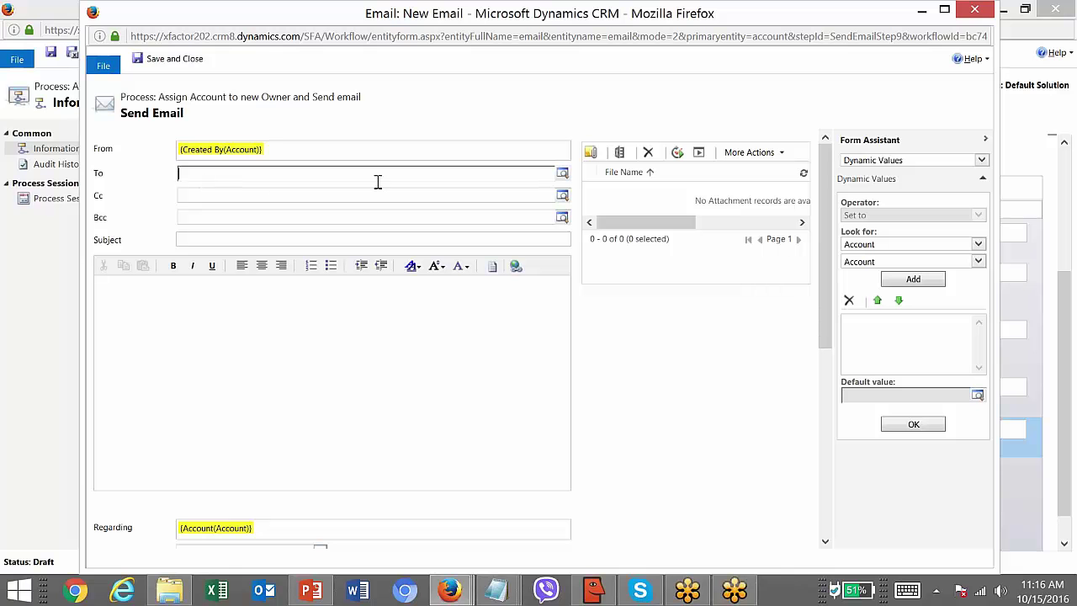
click(866, 263)
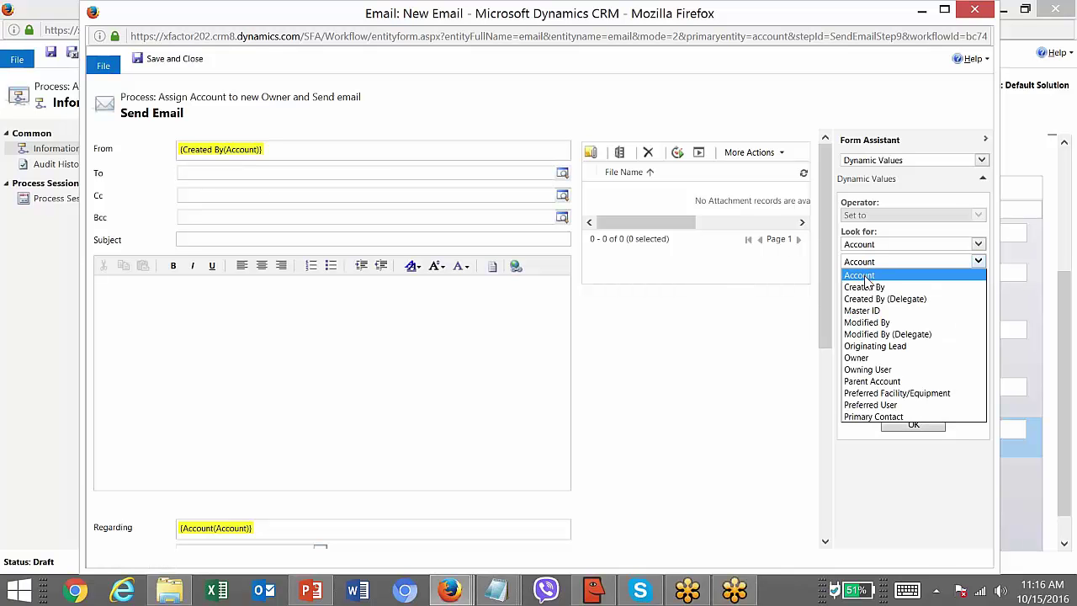
click(866, 358)
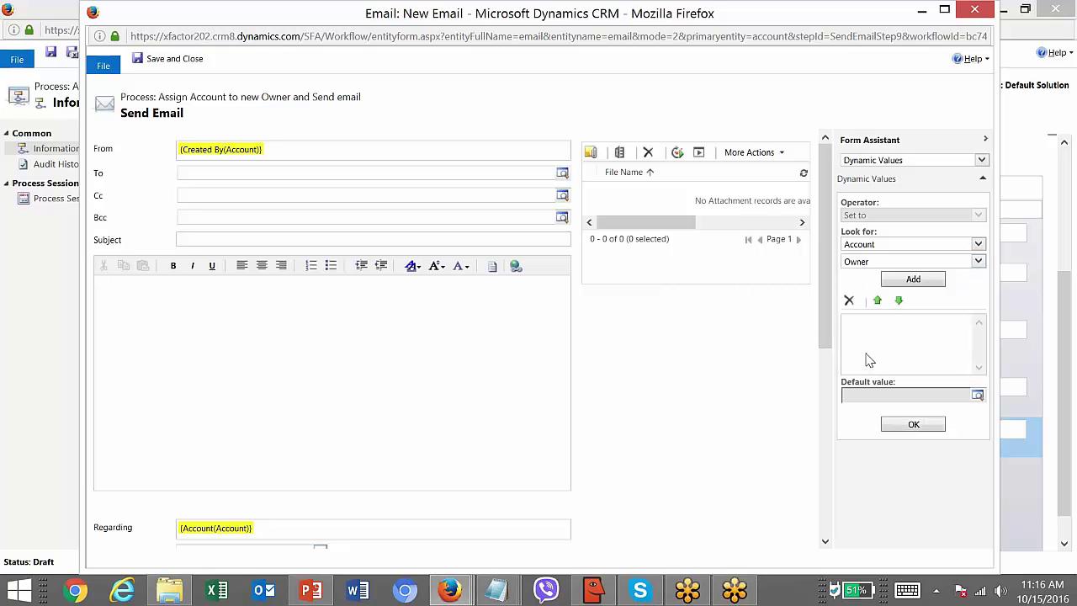
click(895, 280)
click(879, 328)
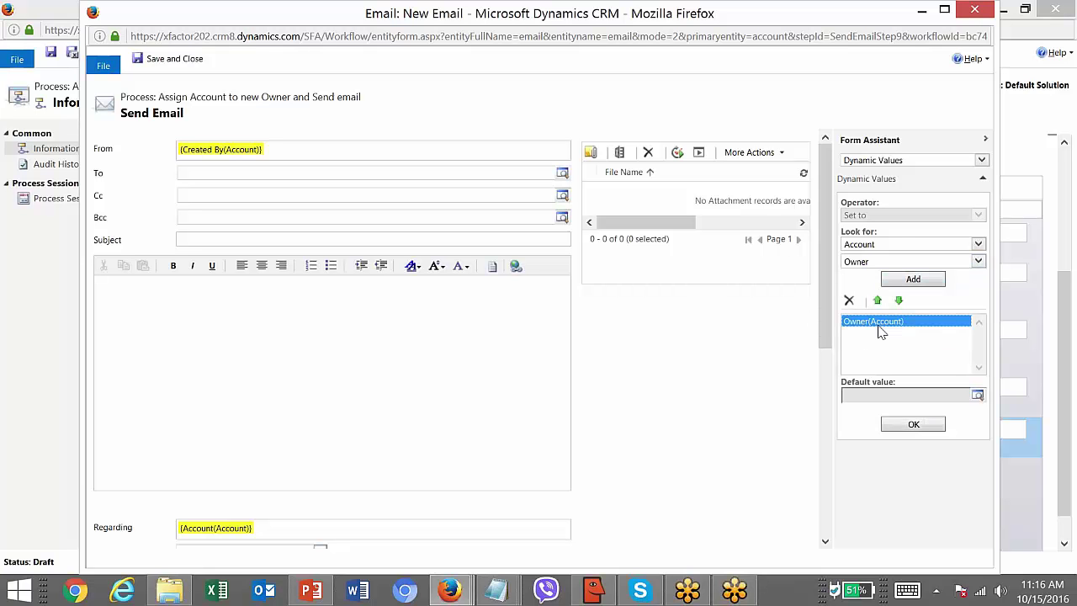
click(913, 425)
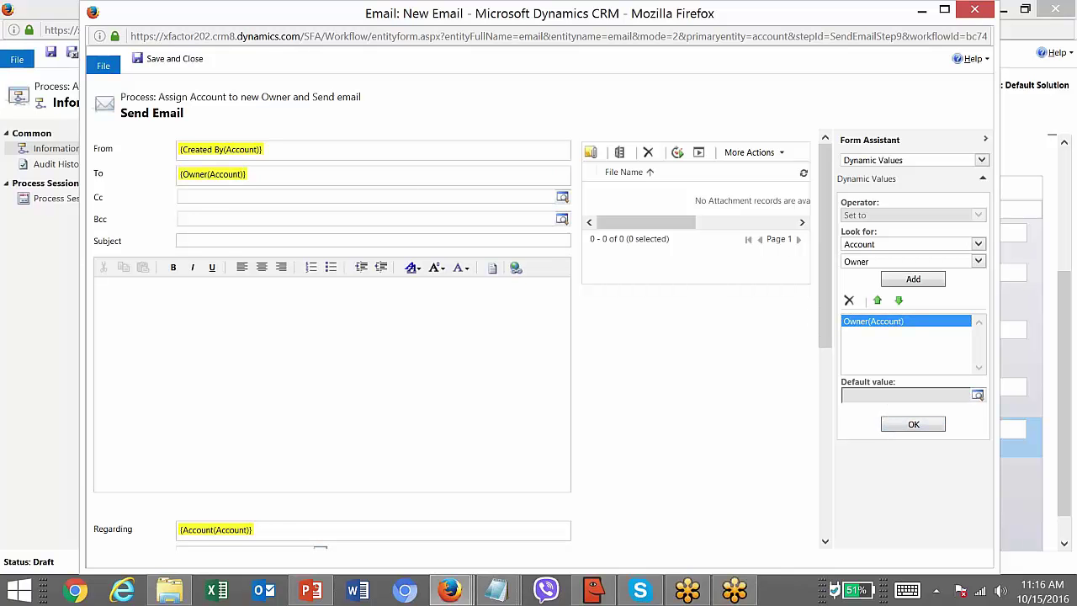
- Set subject 'Assigned Account : {Account Name(Account)} assigned to you' and start the body with 'Dear'
click(228, 239)
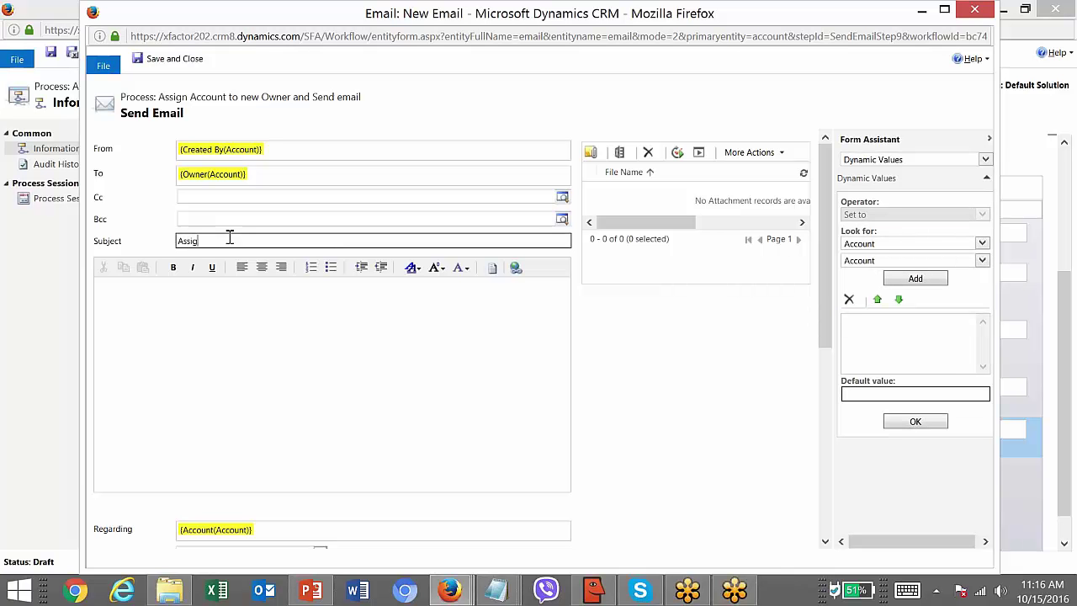
text(Assigned Account :)
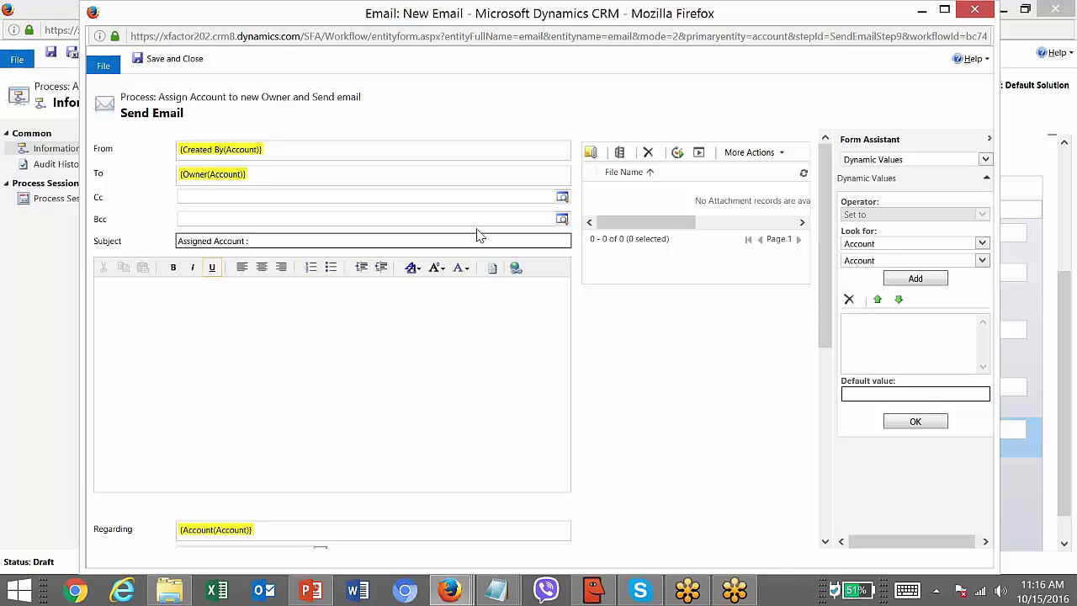
click(876, 246)
click(875, 266)
click(879, 261)
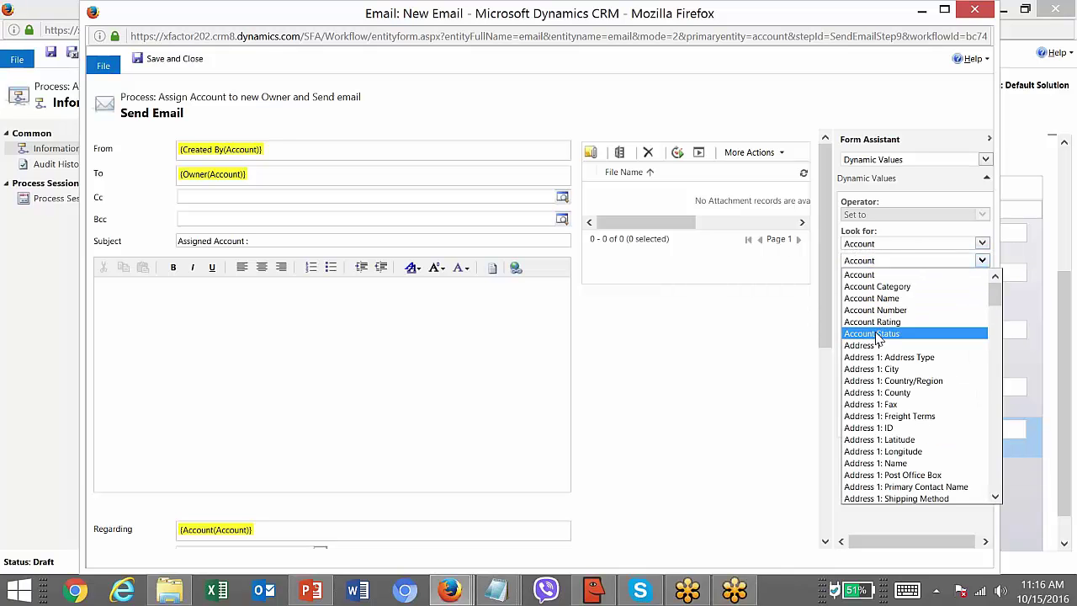
click(883, 297)
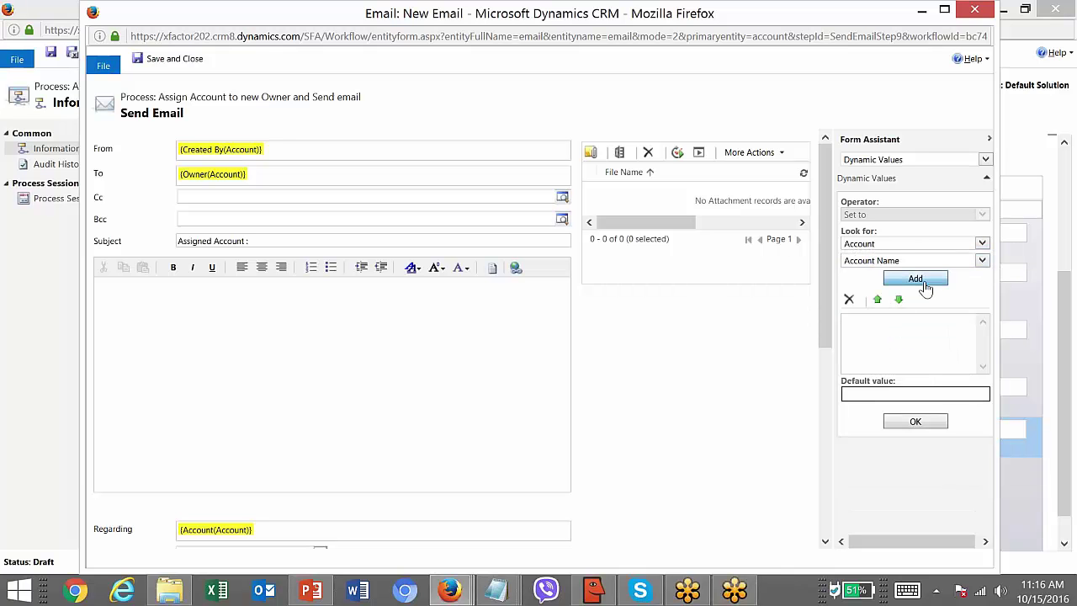
click(915, 279)
click(894, 320)
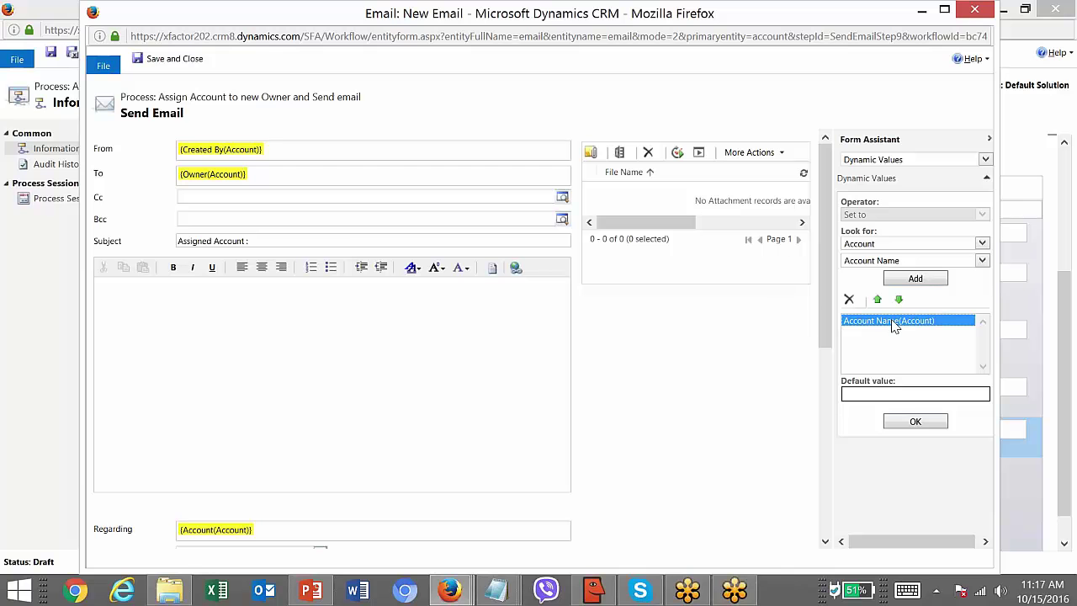
click(915, 423)
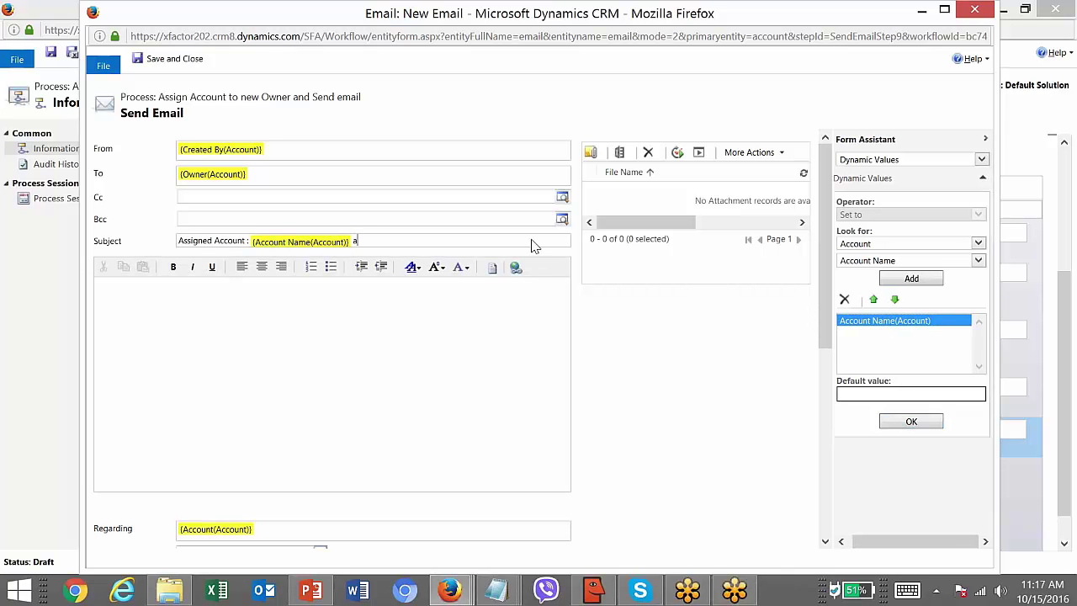
text(assigned to you)
click(306, 318)
text(Dear)
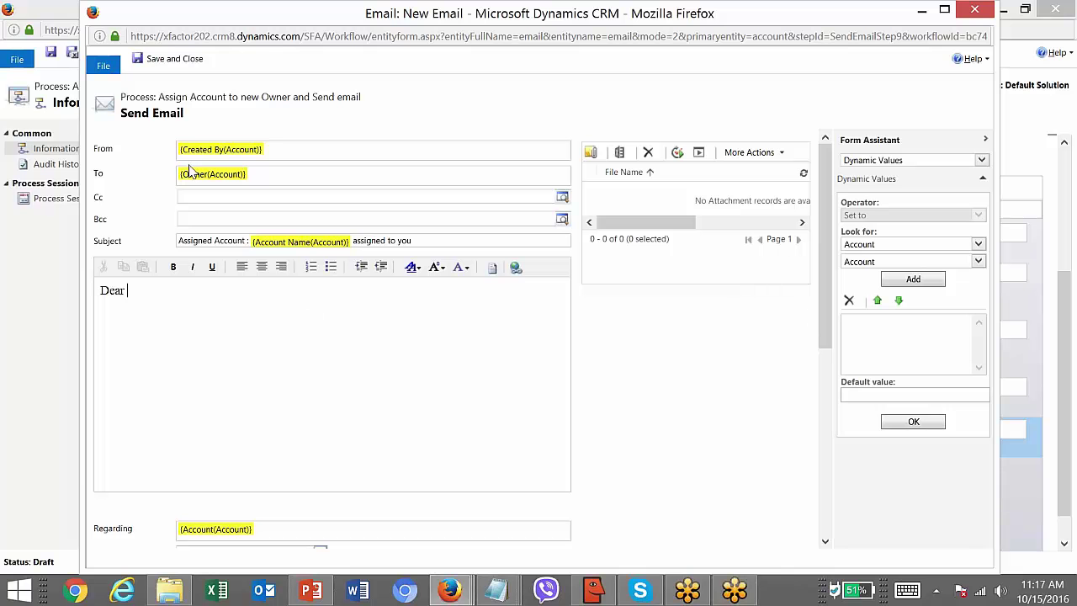
- Insert the Owning User's First Name after 'Dear' in the email body
click(867, 263)
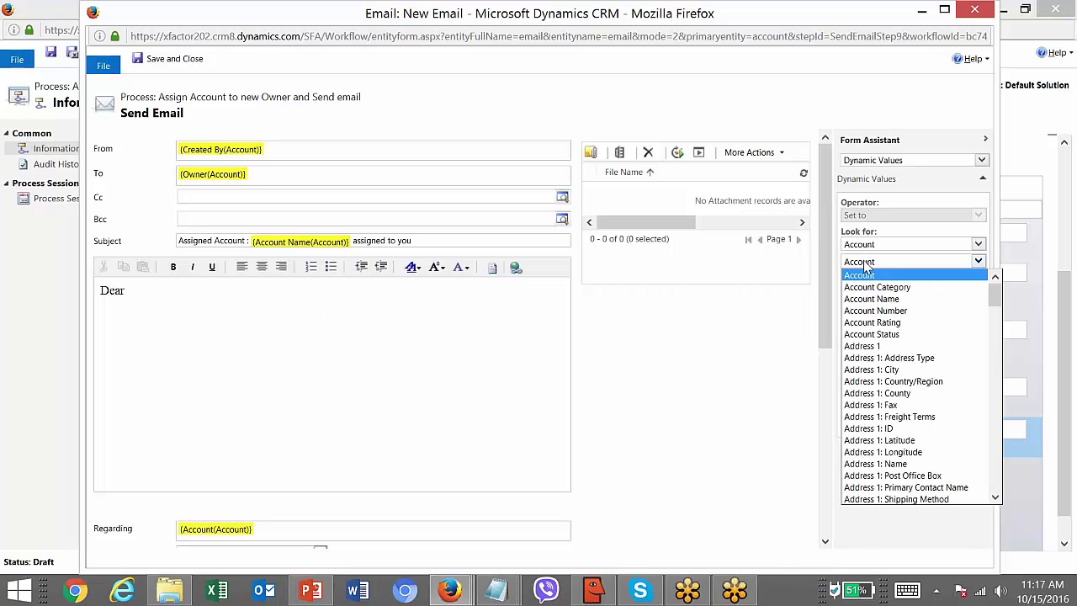
click(863, 246)
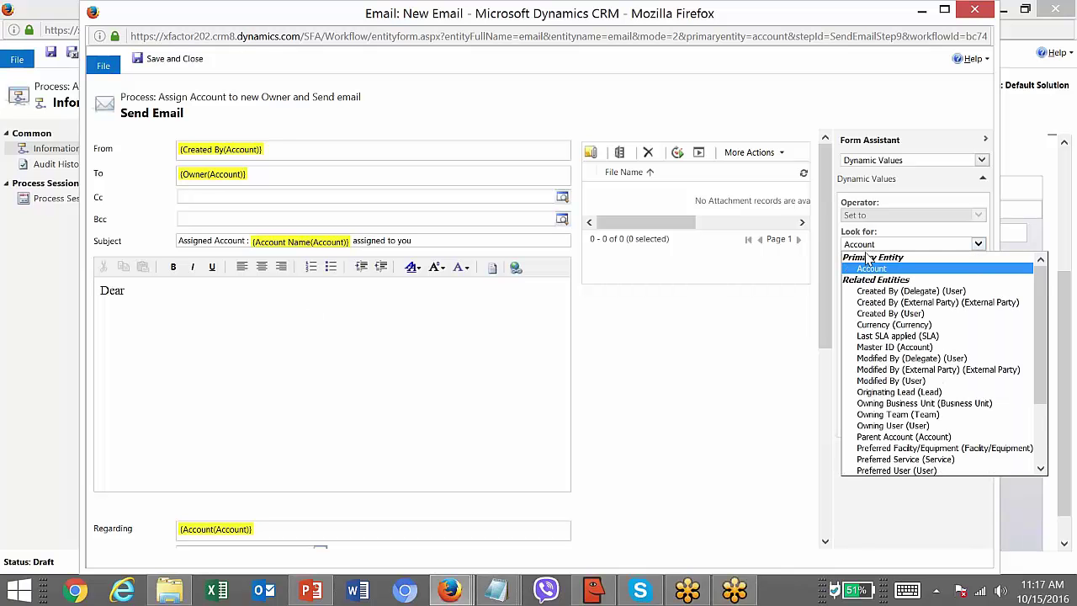
click(929, 428)
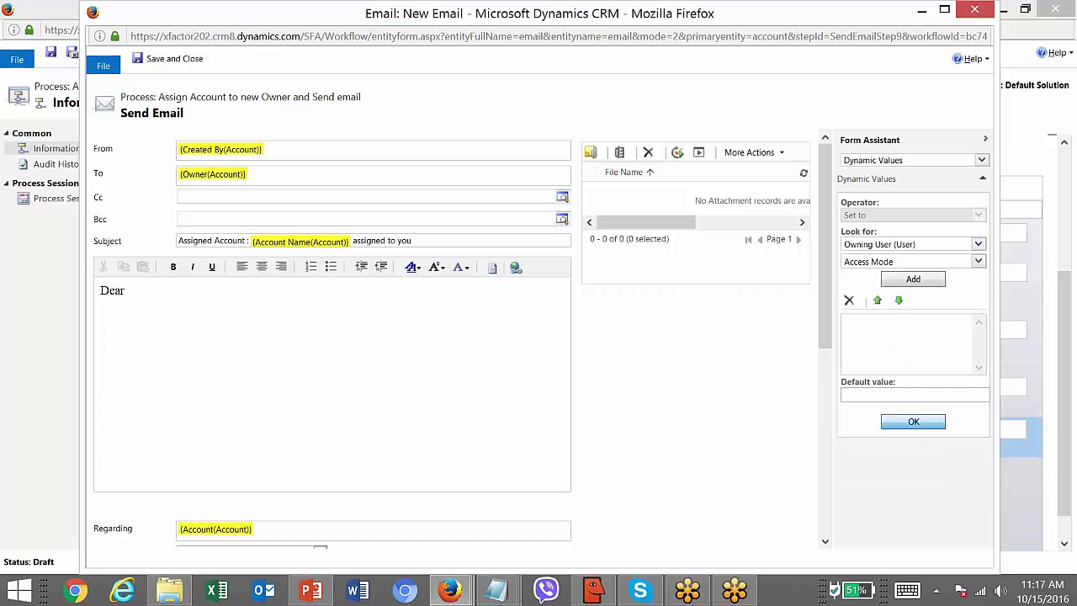
click(907, 264)
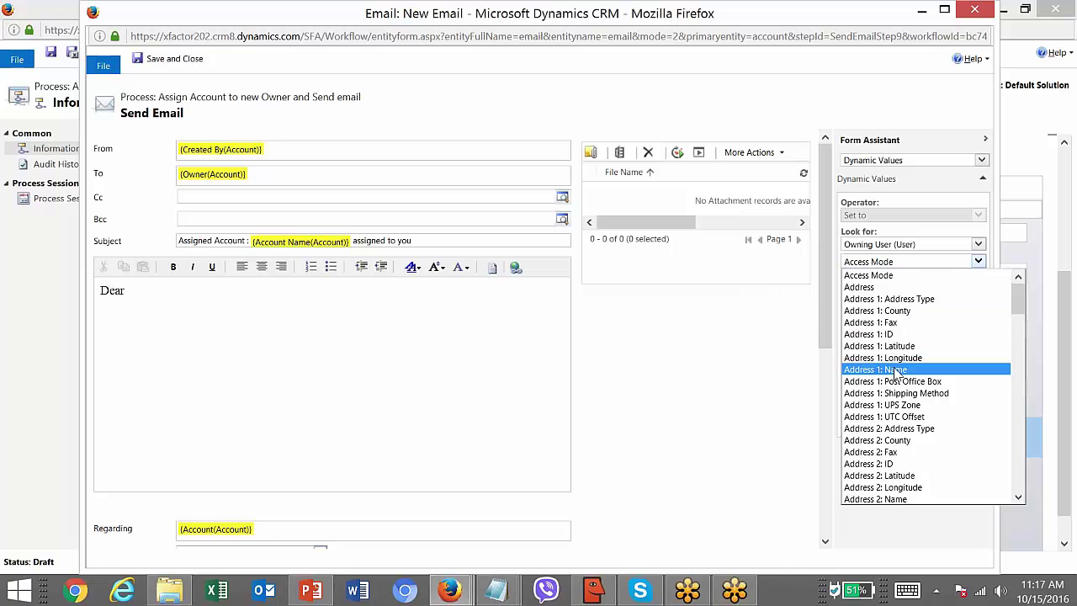
key(n)
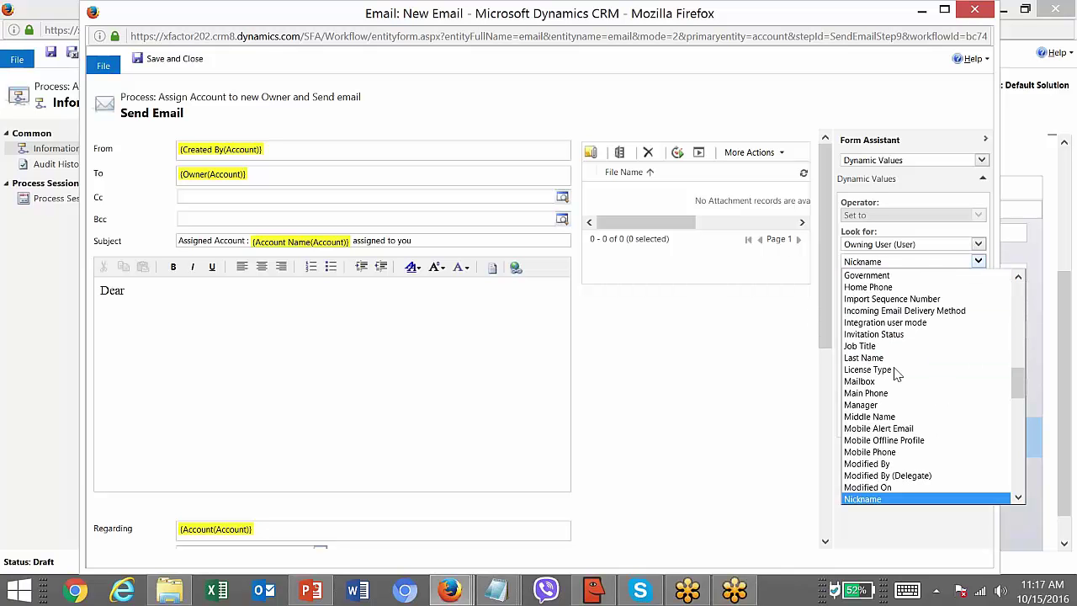
key(Up)
key(Up)
key(Up)
key(l)
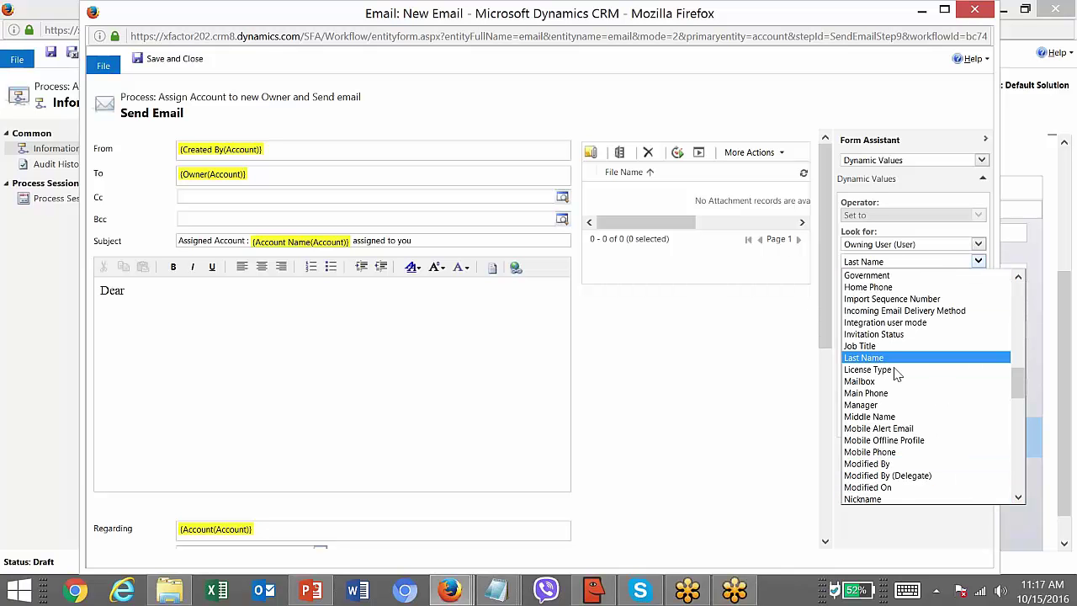
key(f)
click(907, 287)
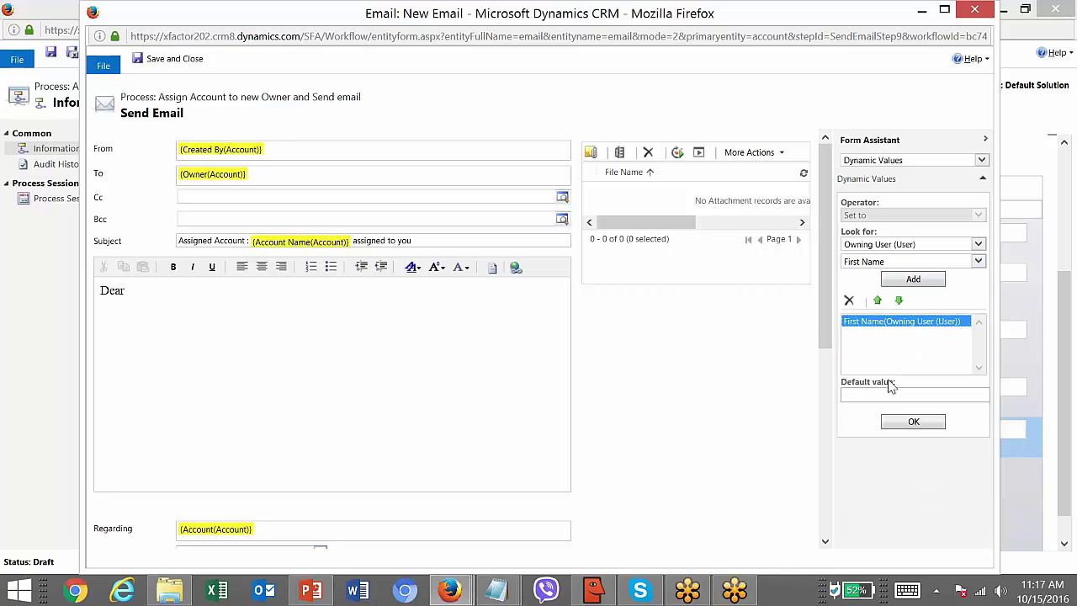
click(911, 421)
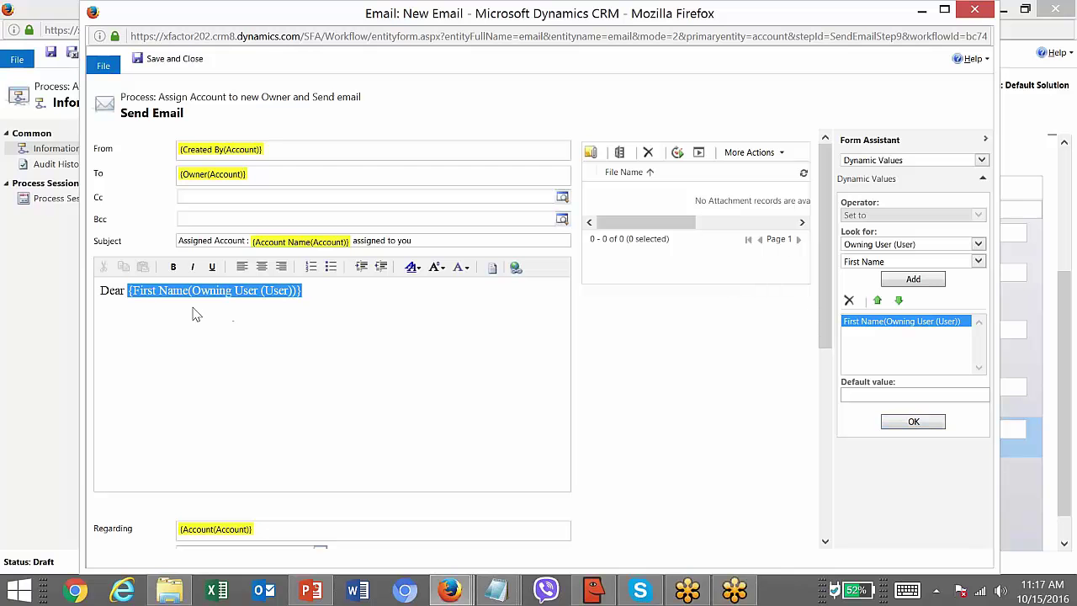
- Continue the body with 'Account : {Account Name(Account)} has been assigned to you and team…'
click(321, 291)
text(Account :)
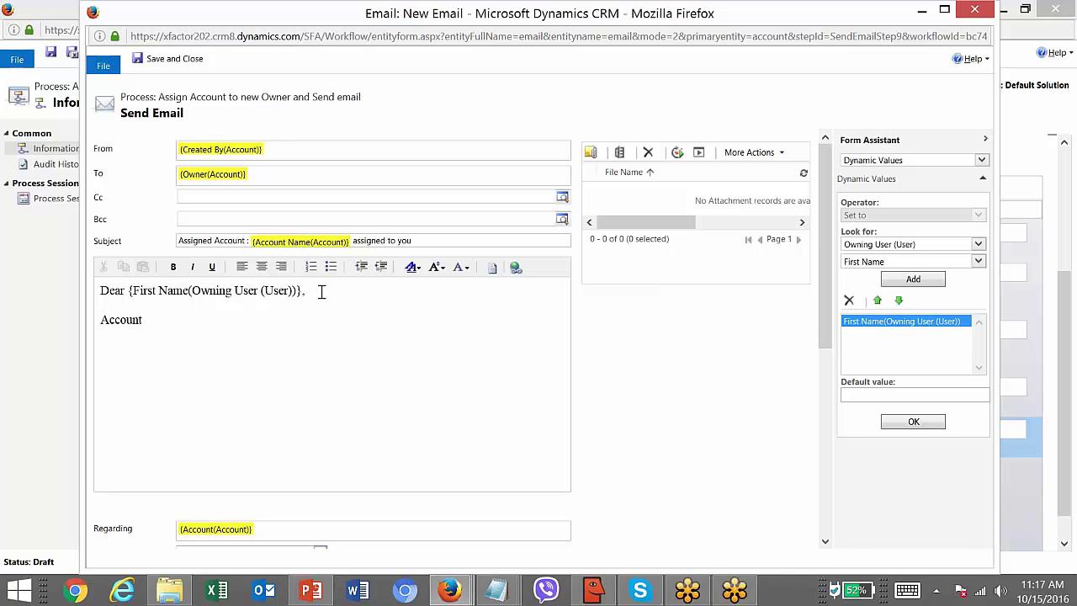
click(850, 244)
click(858, 270)
click(860, 261)
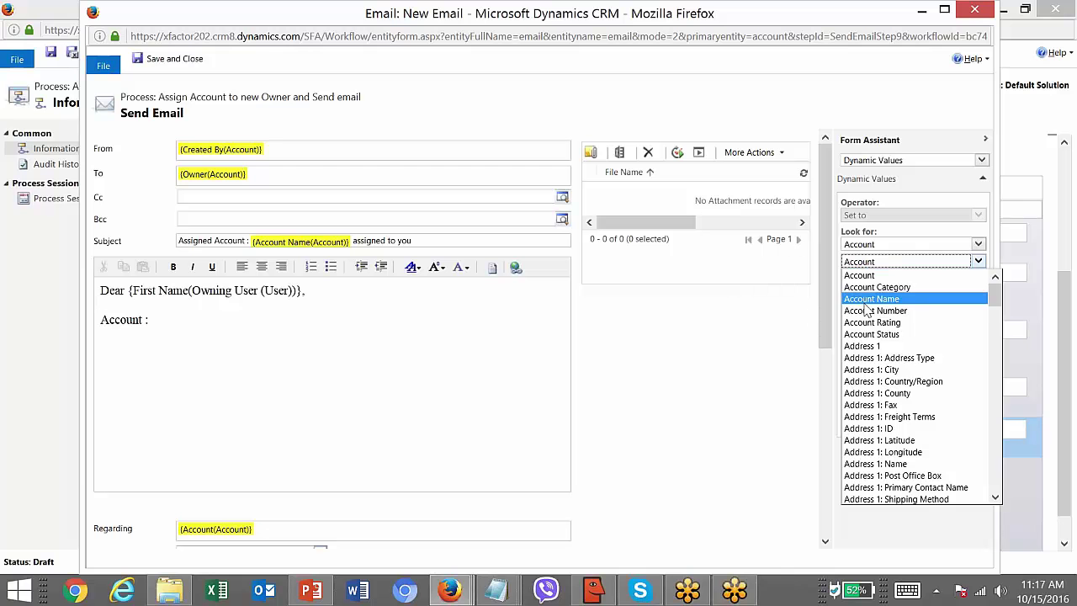
click(862, 299)
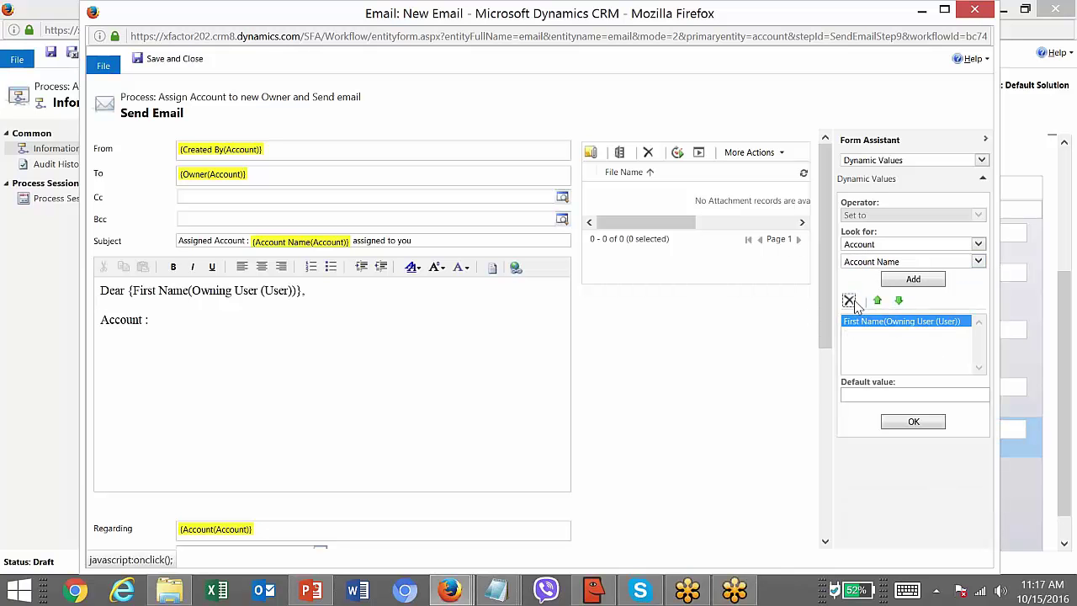
click(848, 300)
click(900, 281)
click(902, 280)
click(898, 323)
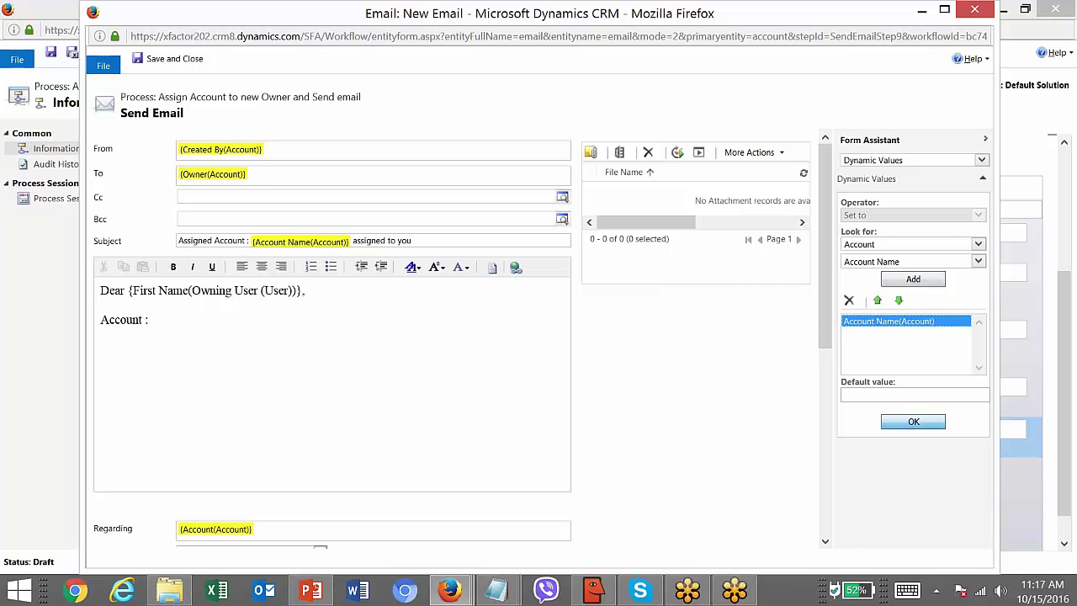
click(912, 421)
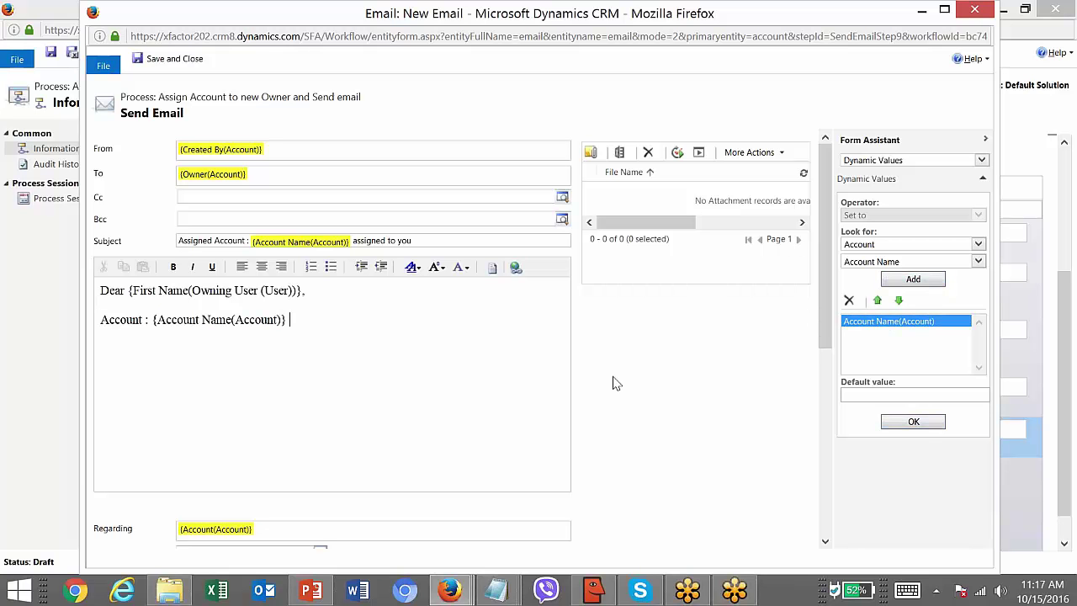
text(has been assigned to)
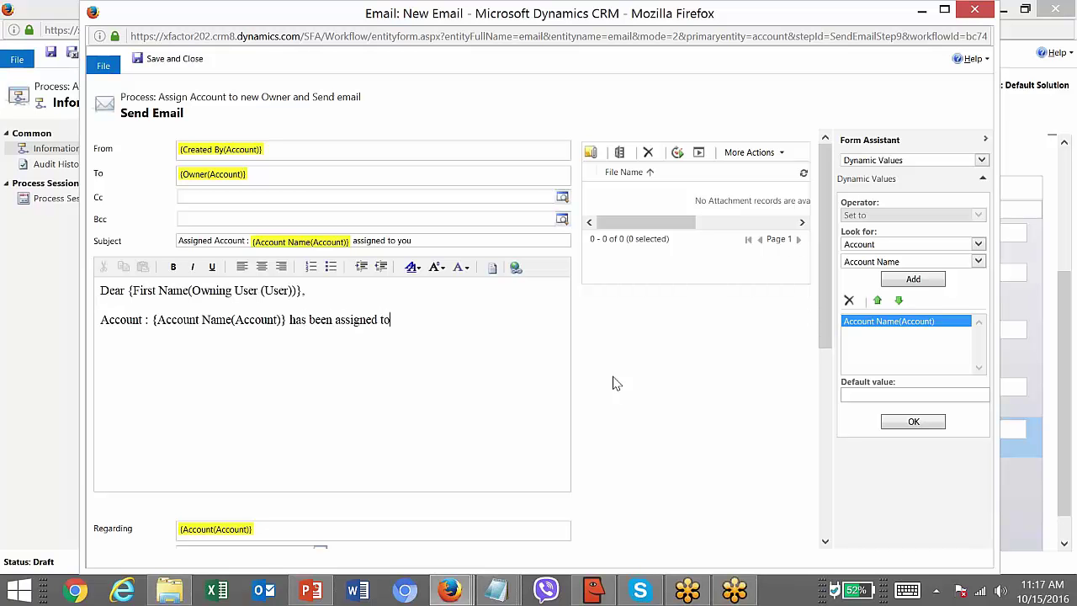
text( you and team. please)
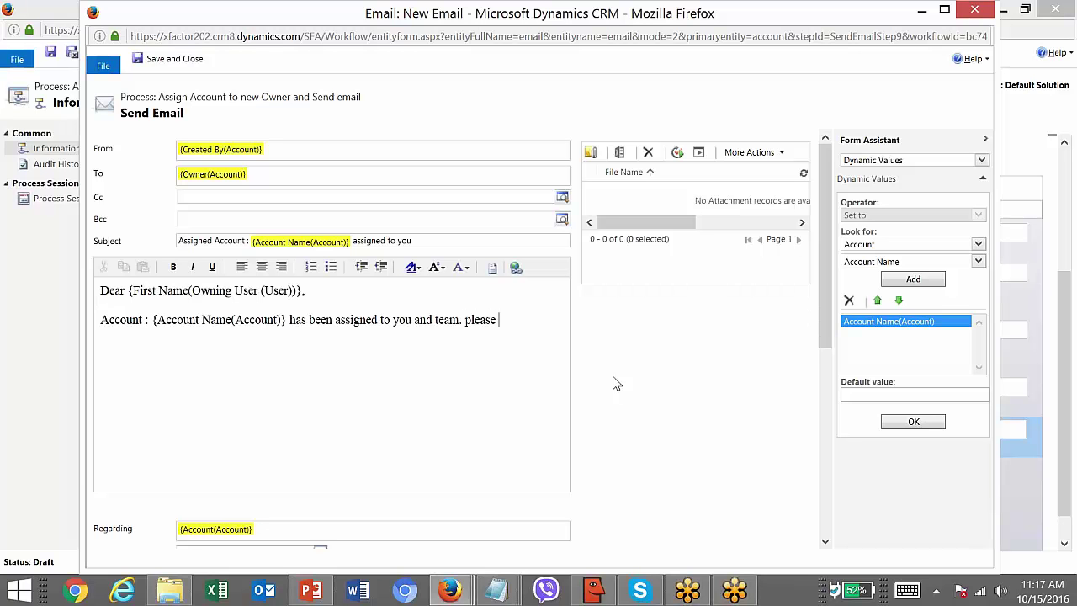
text( start working o)
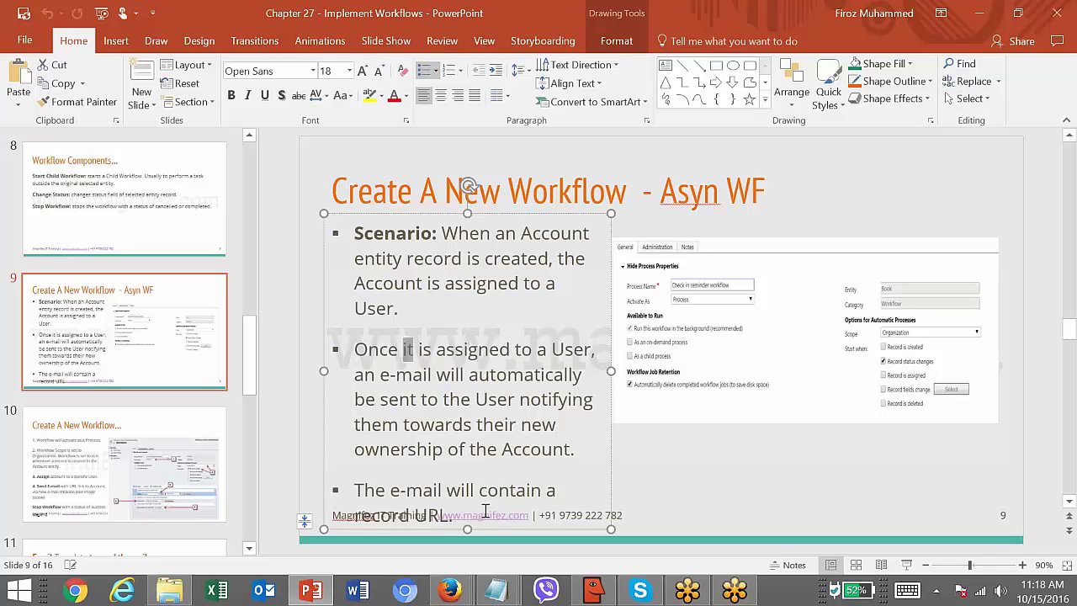
- Show slide 10, then open the Sales Activity Social Dashboard from the CRM's recent items
click(144, 440)
mouse_move(451, 593)
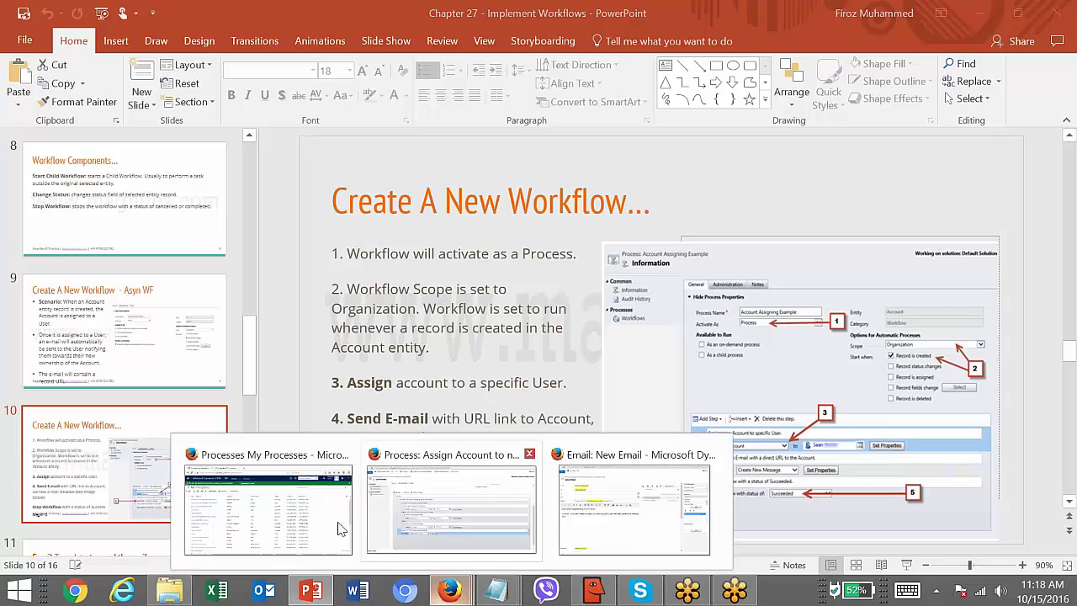
click(265, 505)
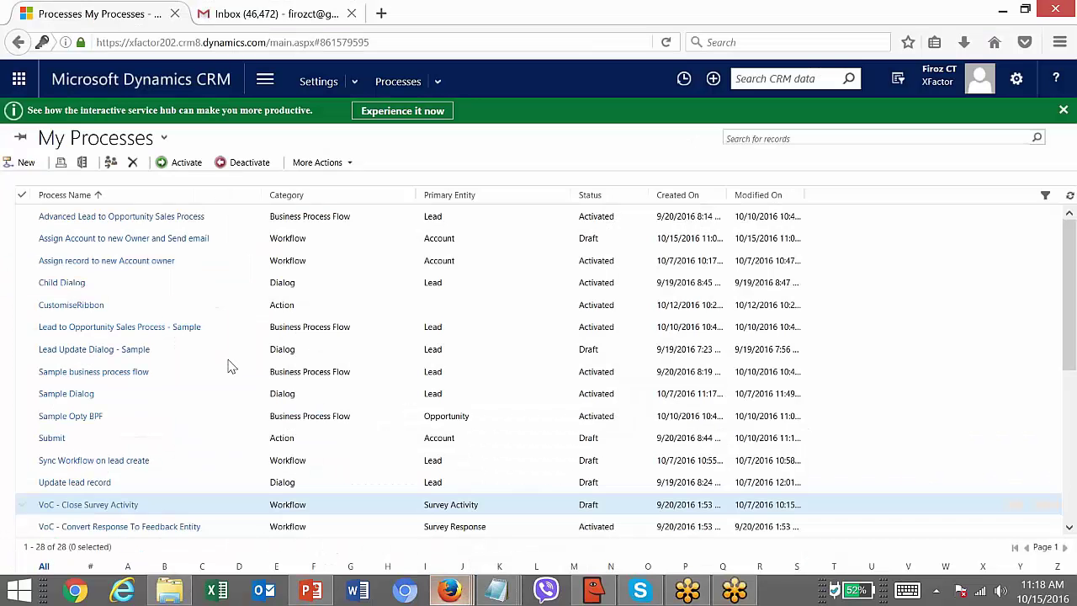
click(264, 79)
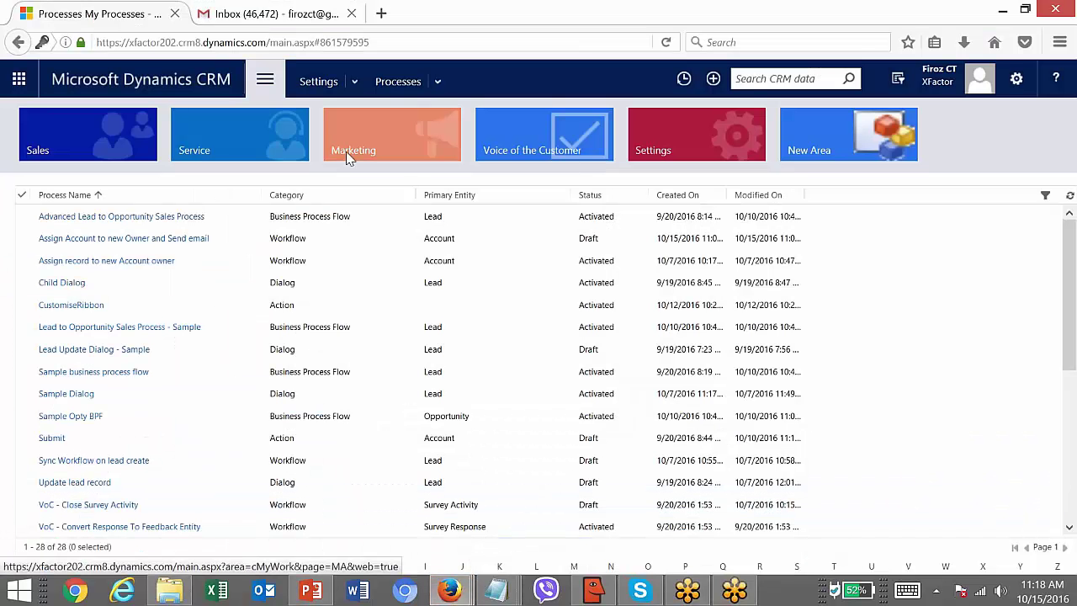
click(686, 82)
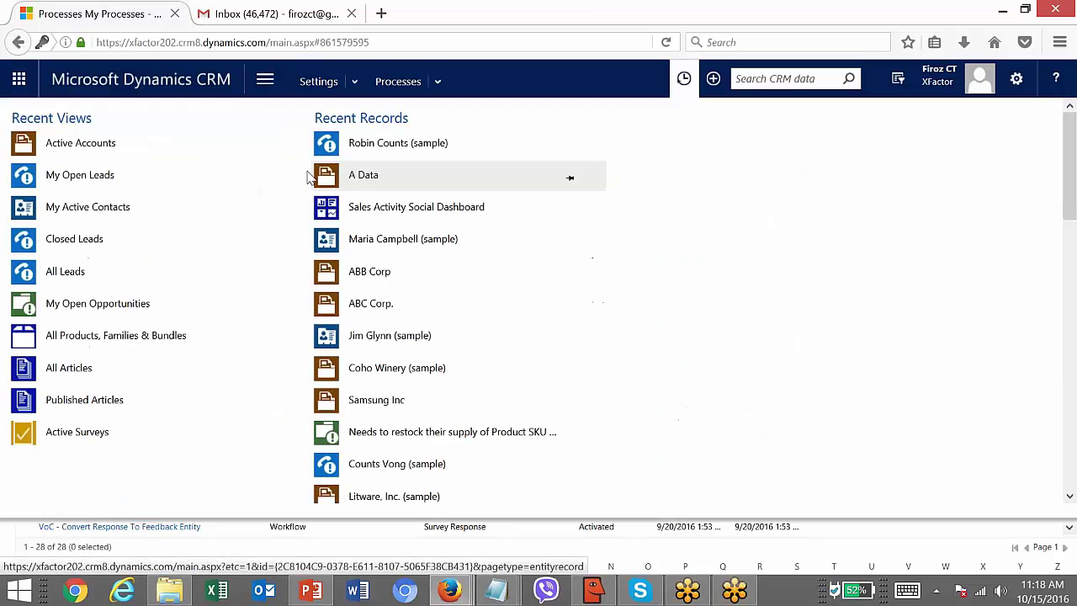
click(364, 206)
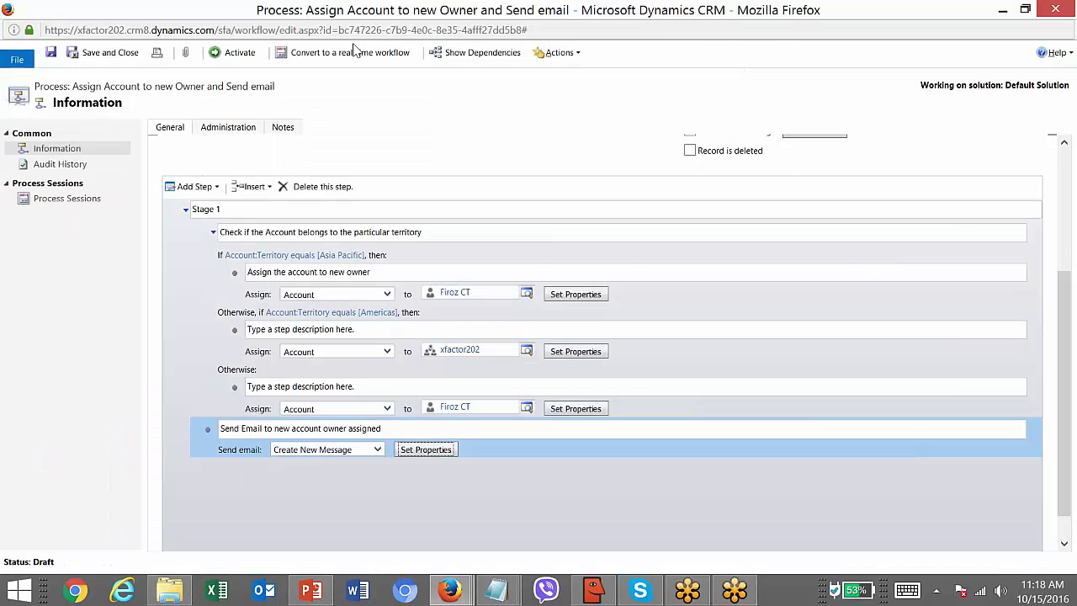
- Return to the New Email draft and begin inserting a hyperlink into its body
key(alt+Tab)
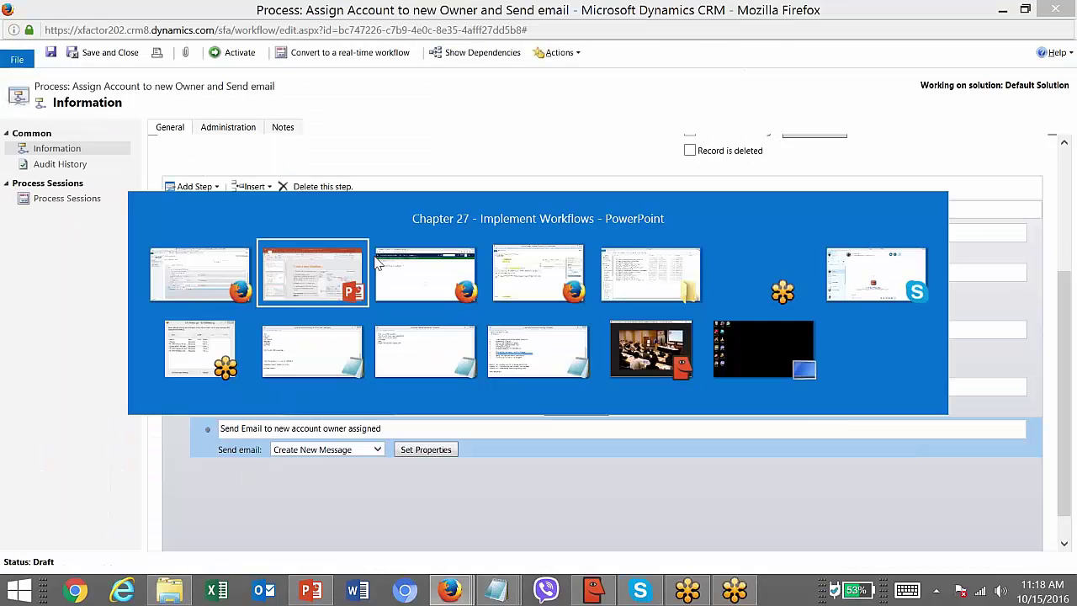
key(alt+Tab)
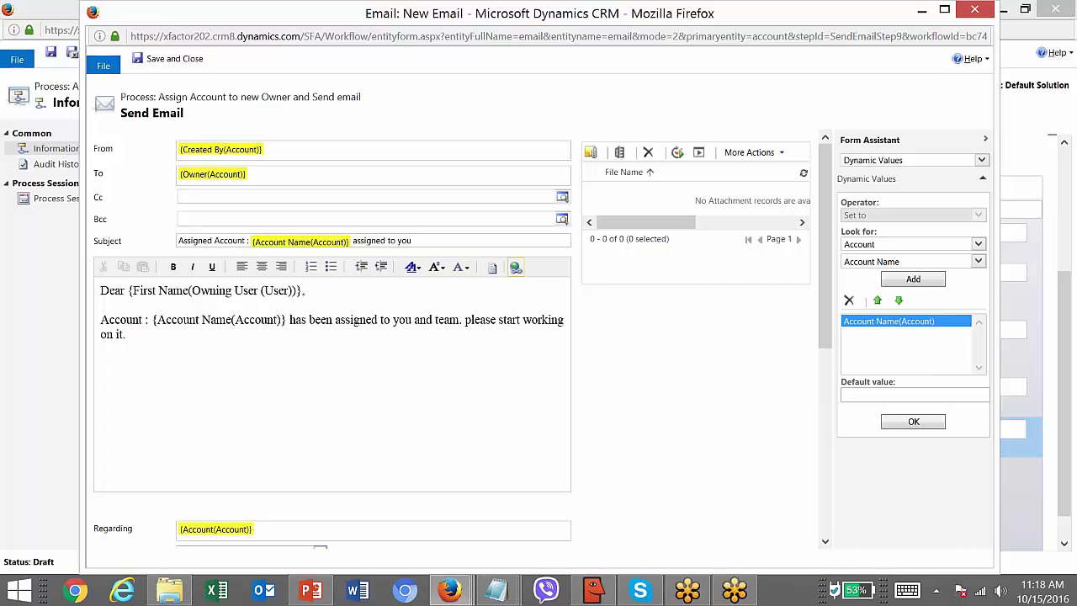
click(516, 269)
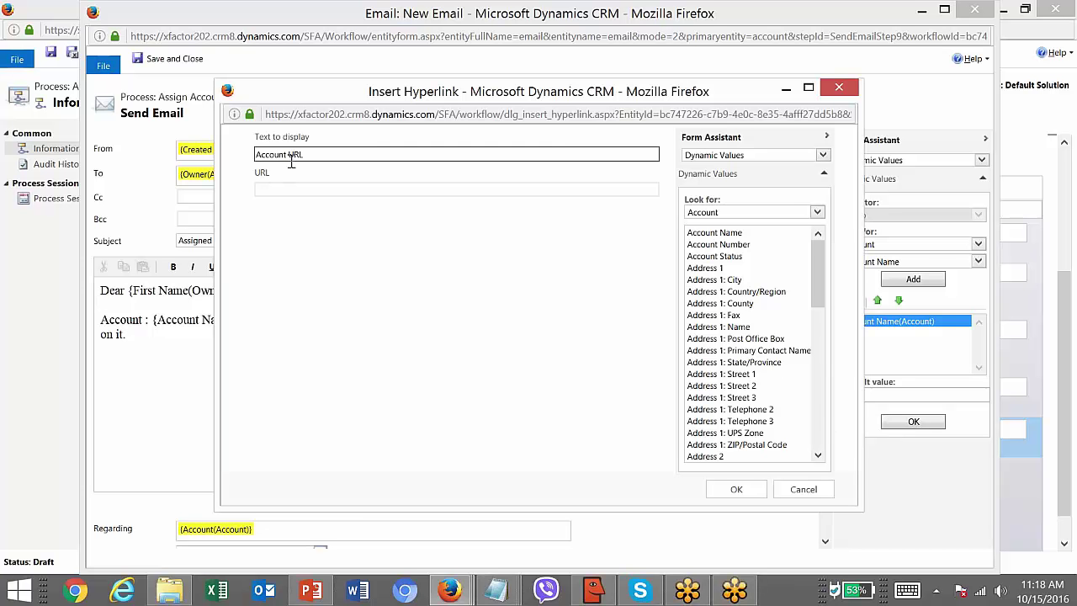
- Link the text 'Account URL' to the account's Record URL(Dynamic) in the email body
click(295, 188)
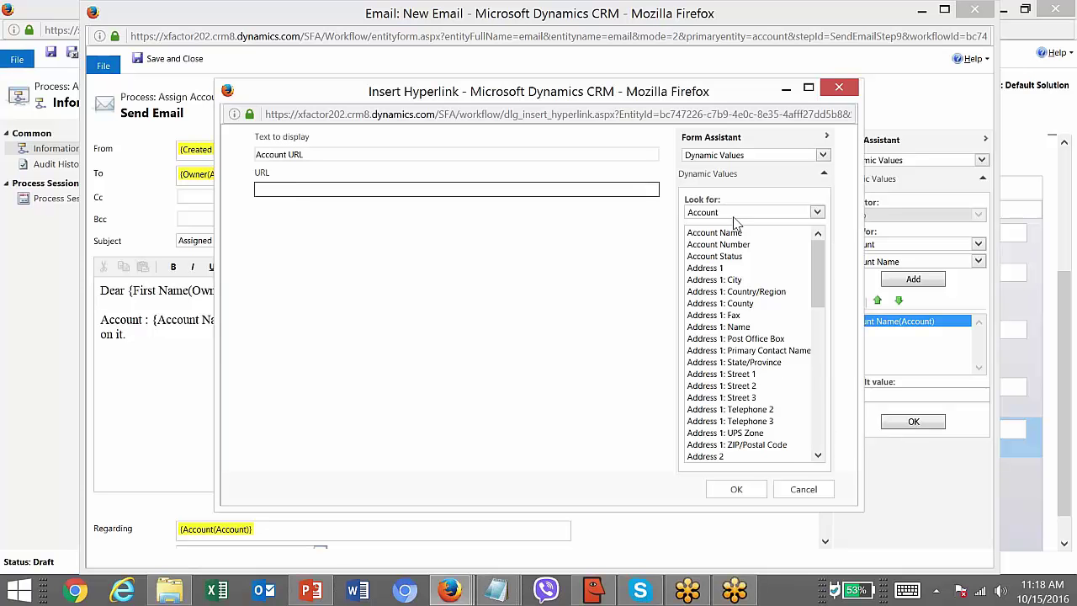
drag(823, 268, 824, 411)
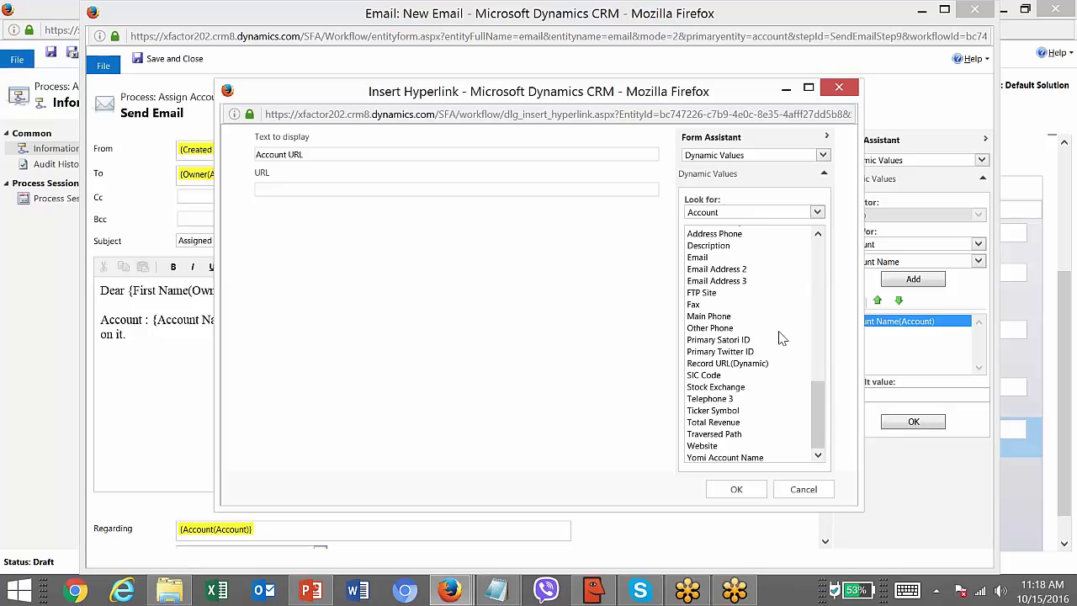
double_click(751, 370)
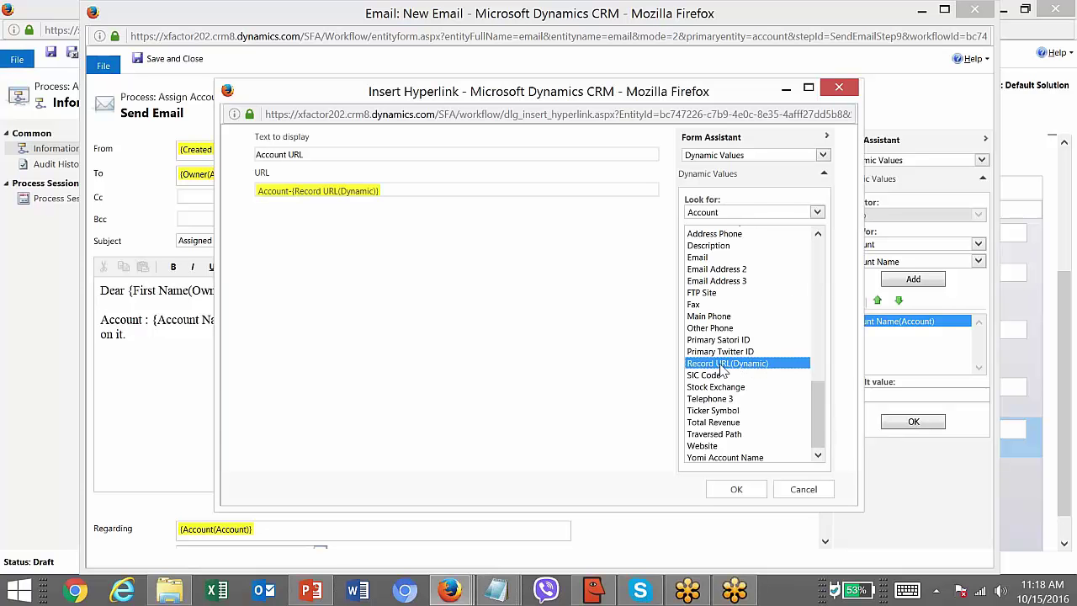
click(736, 489)
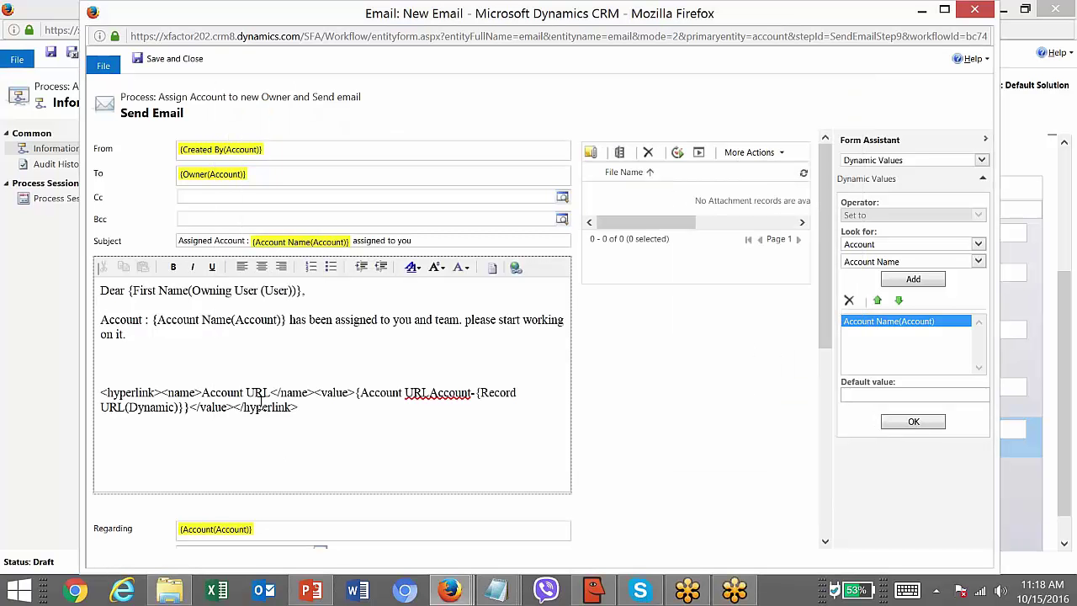
- Select the hyperlink markup and switch the Form Assistant field to Record URL(Dynamic)
drag(301, 413, 105, 362)
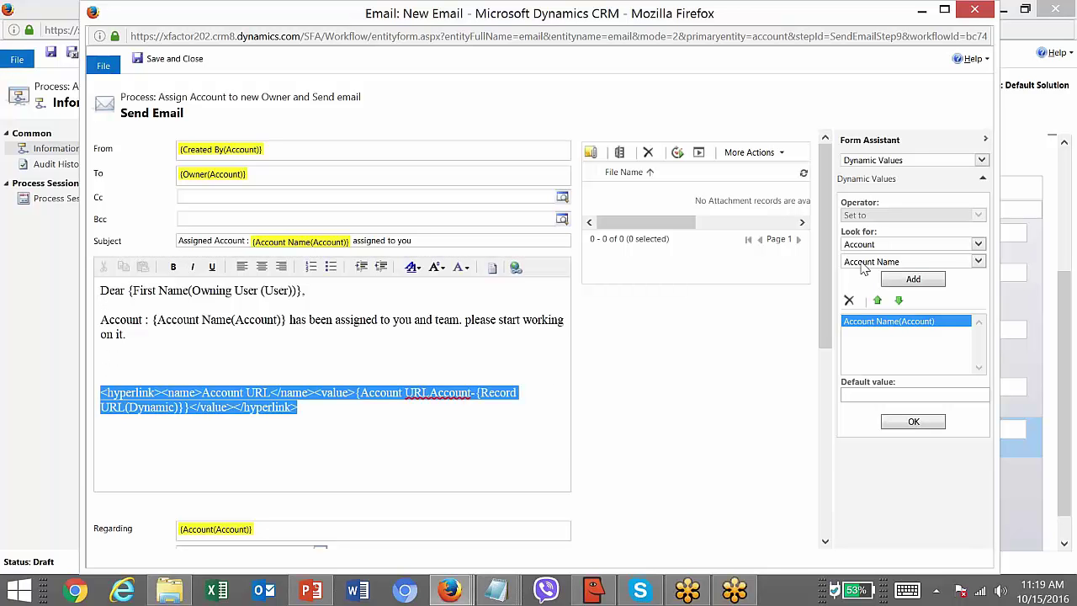
click(848, 300)
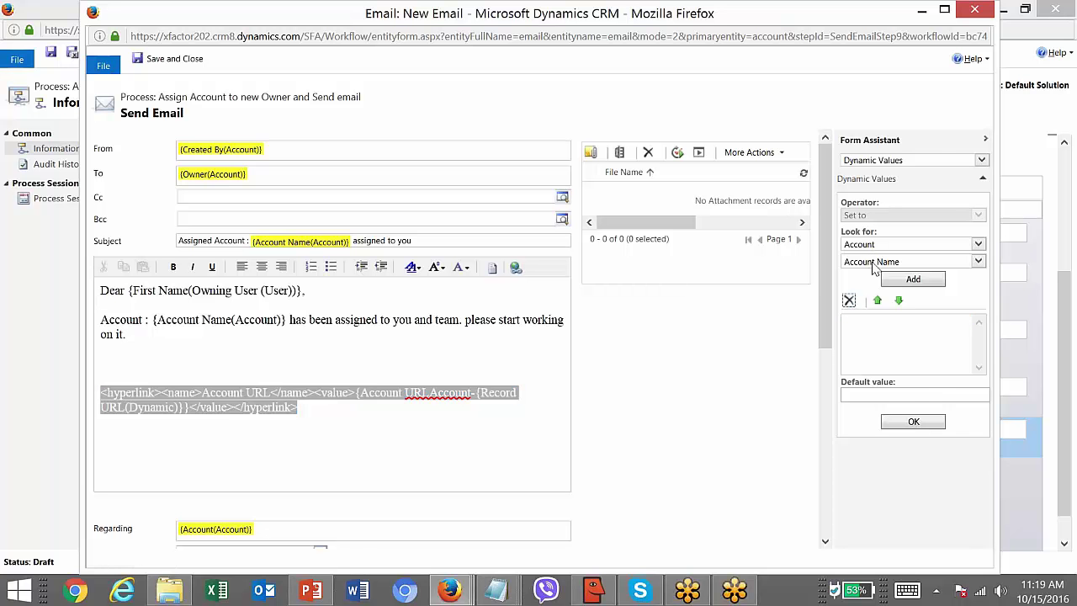
click(950, 262)
text(rel)
key(Up)
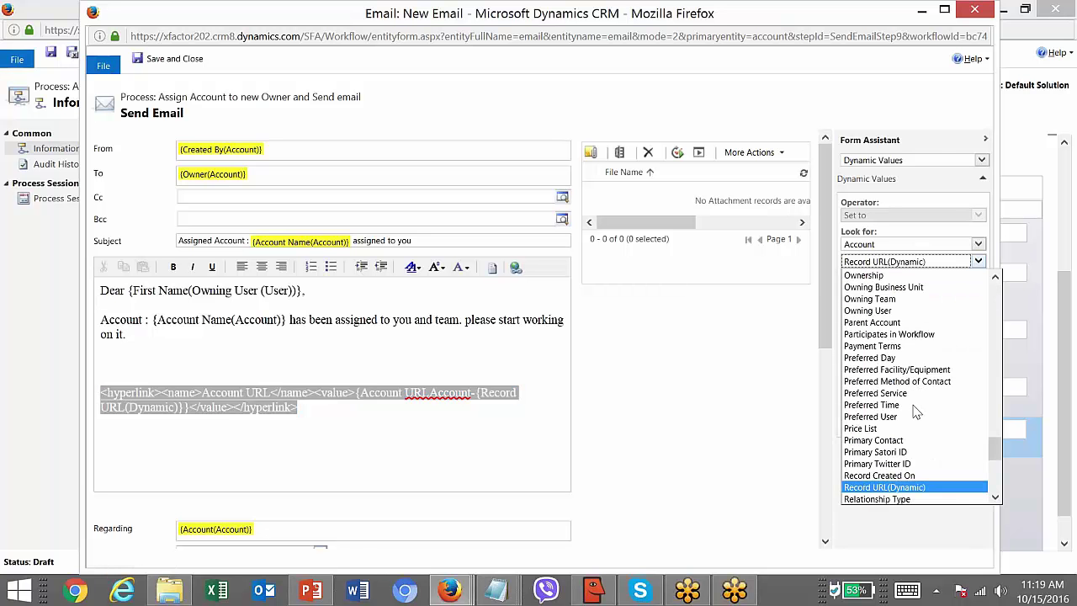
key(BackSpace)
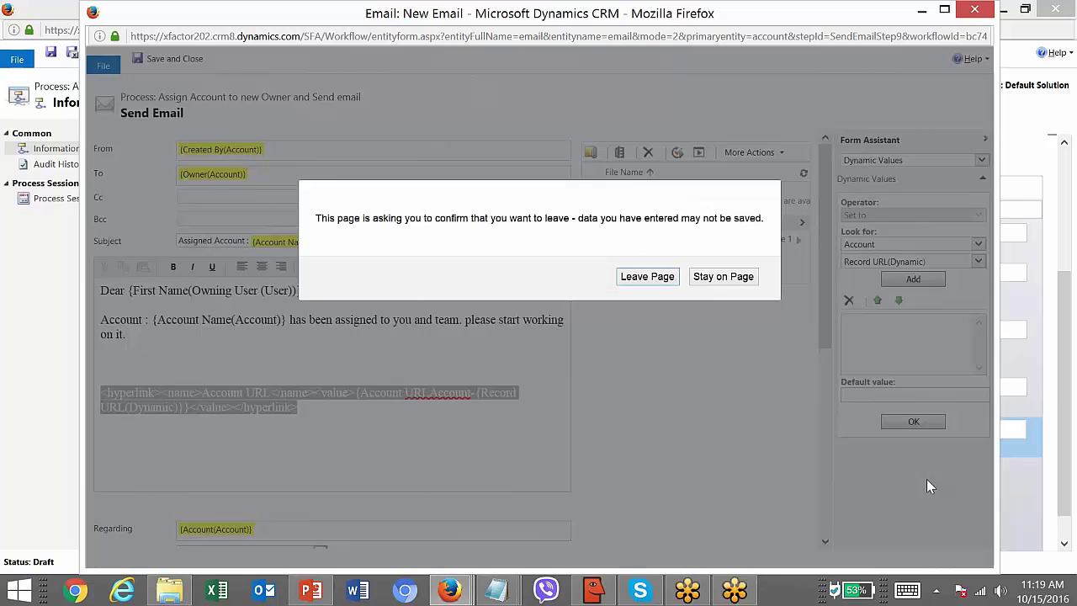
click(704, 278)
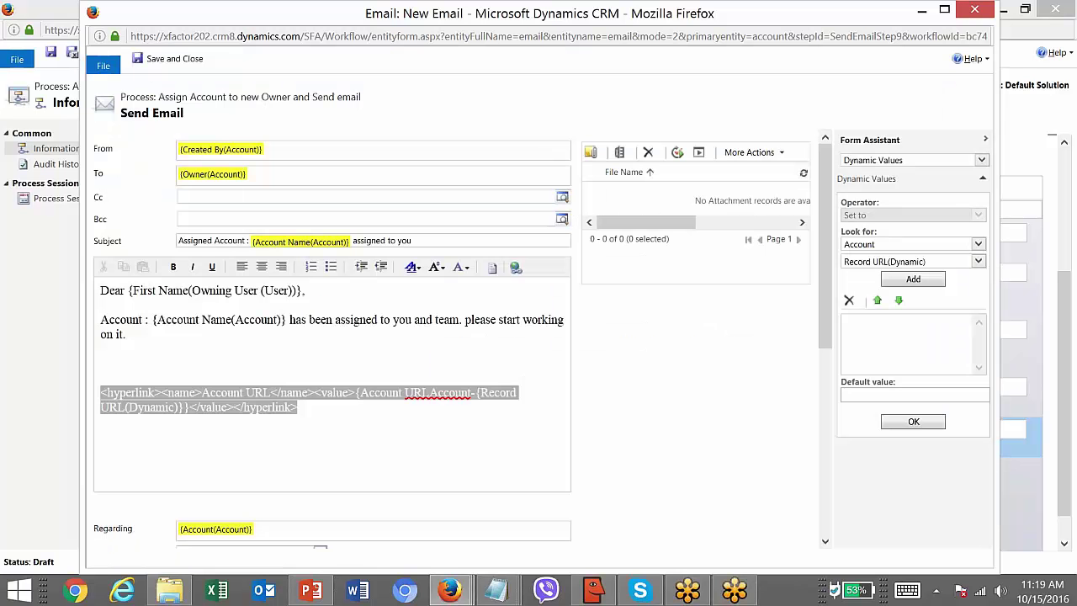
- Add the 'Regards' sign-off below the link, maximise the window, and save the email
click(313, 466)
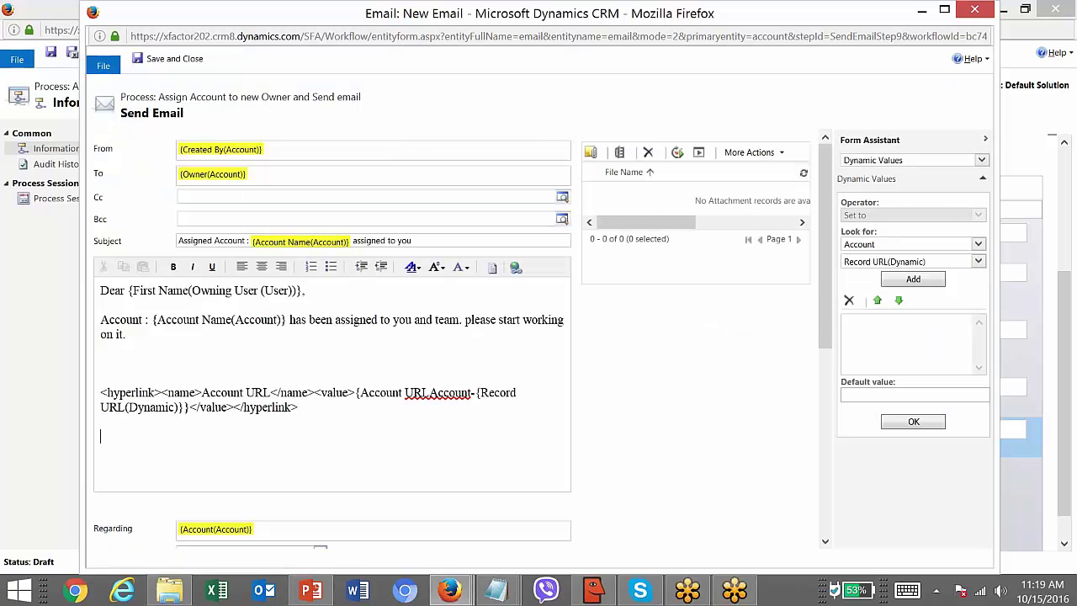
text(Regards)
double_click(412, 15)
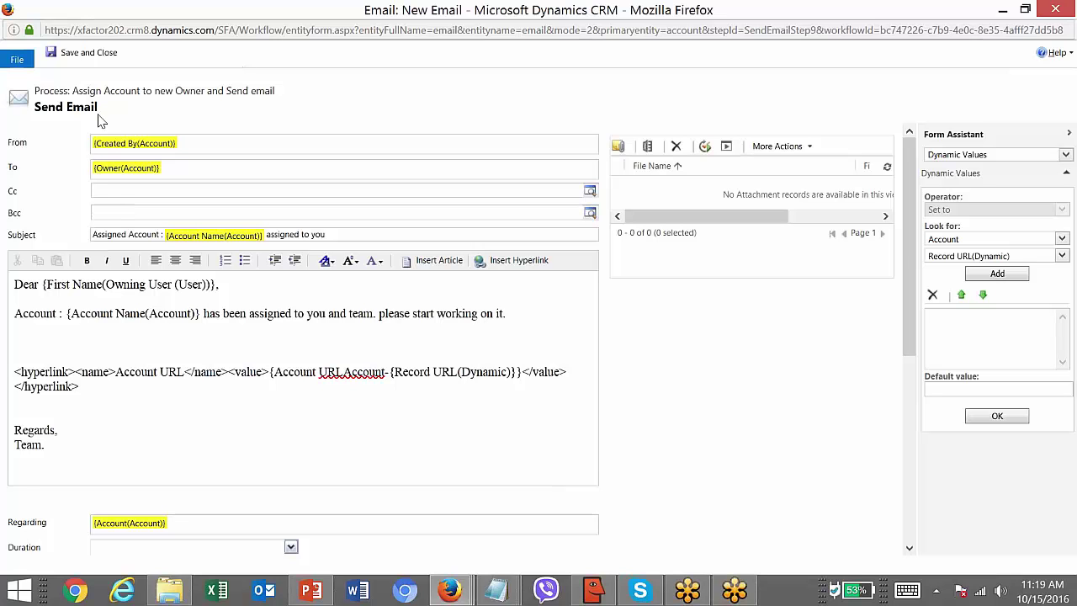
click(88, 53)
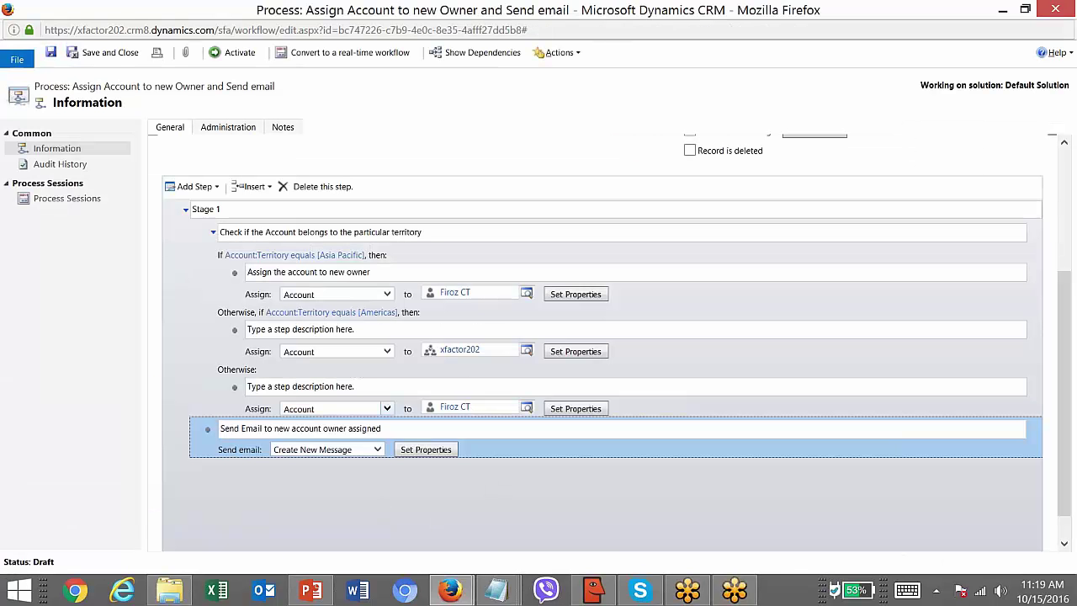
- Append a Stop Workflow step after the territory check, keeping status Succeeded
click(213, 232)
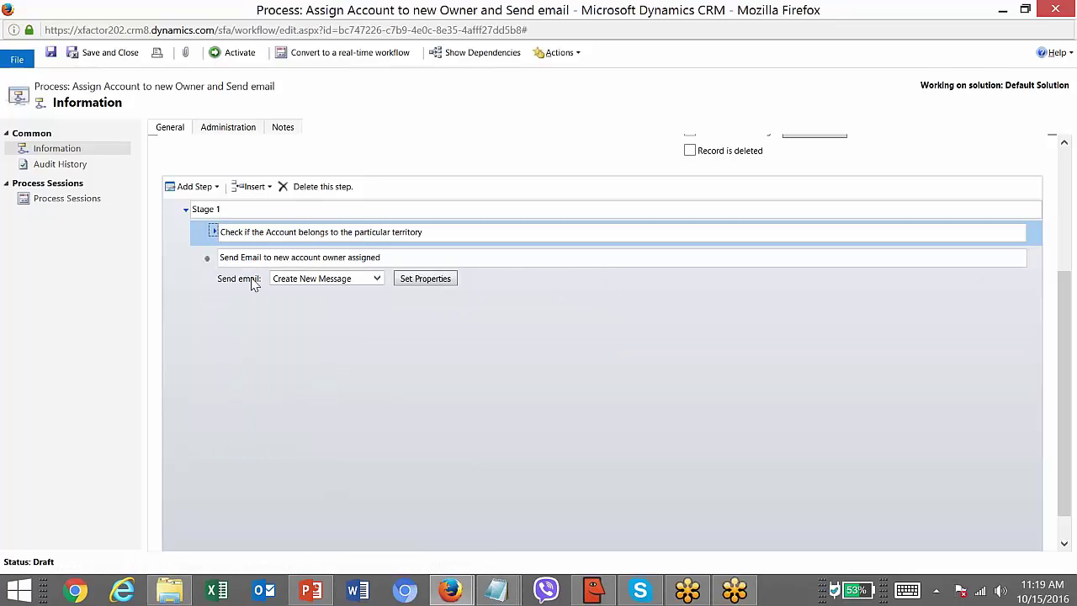
click(303, 257)
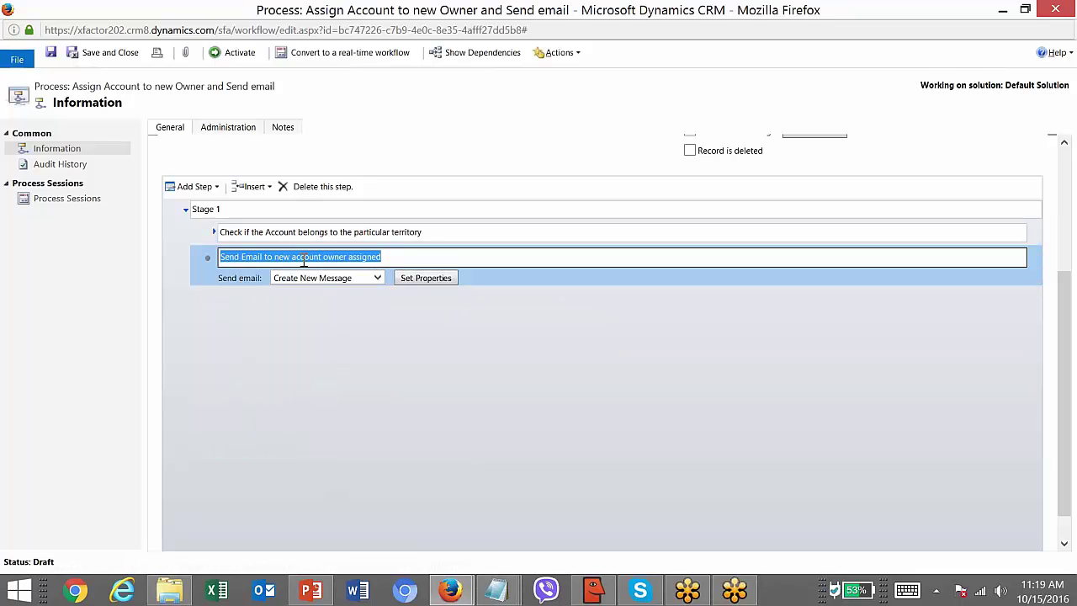
click(249, 232)
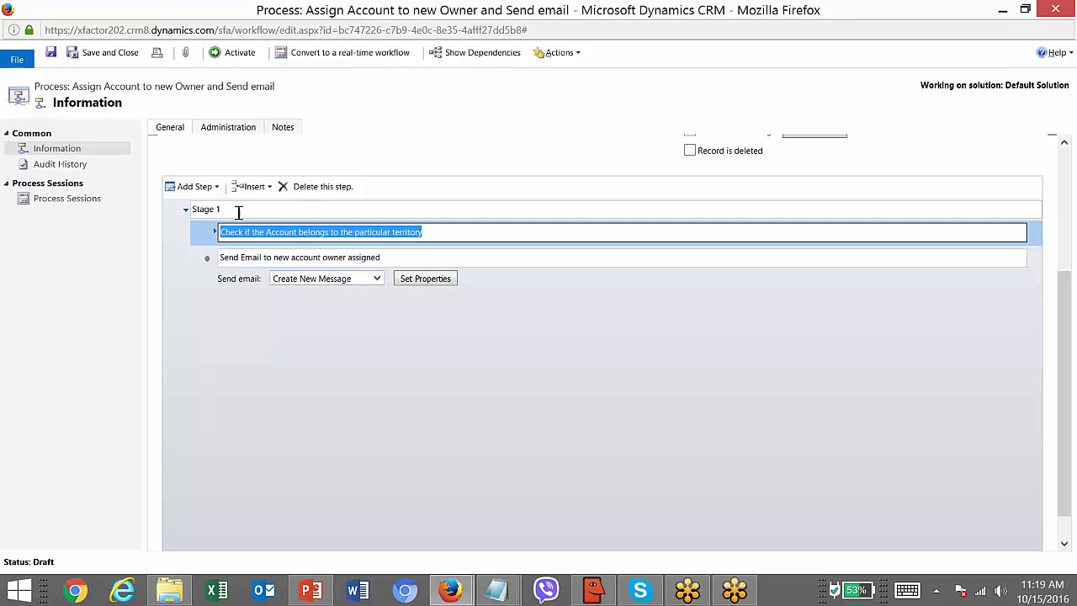
click(217, 188)
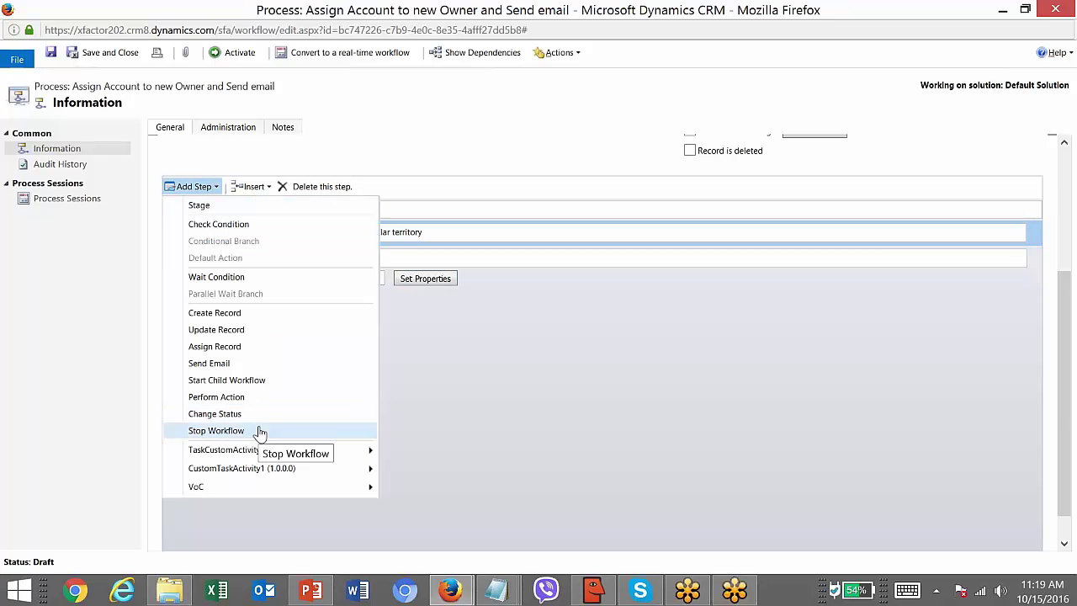
click(260, 432)
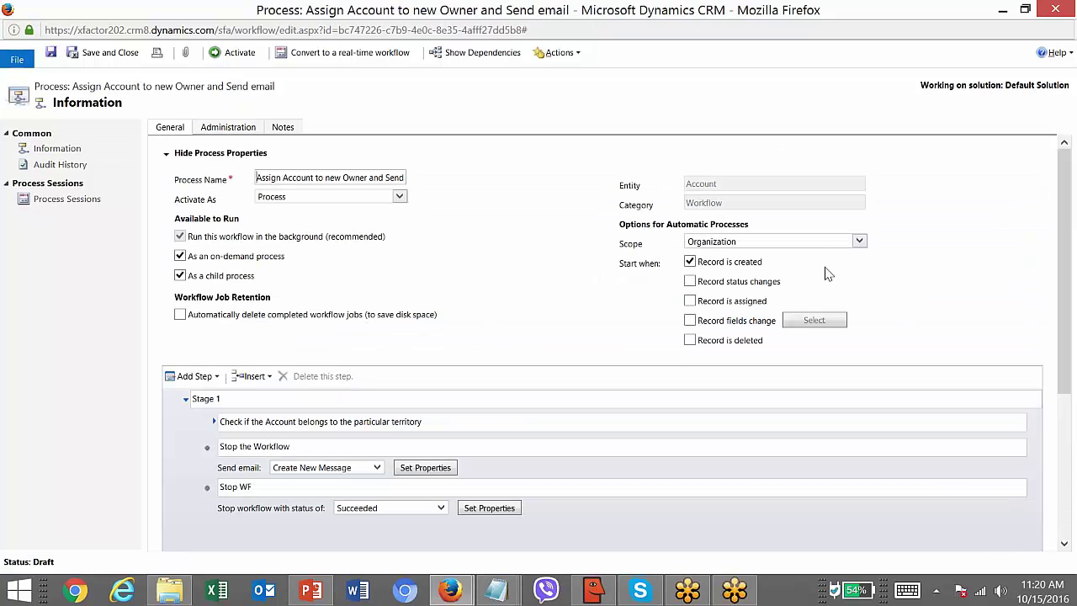
- Describe the territory check's email step as 'Send Email to the new account owner' and save the workflow
drag(1068, 234, 1068, 347)
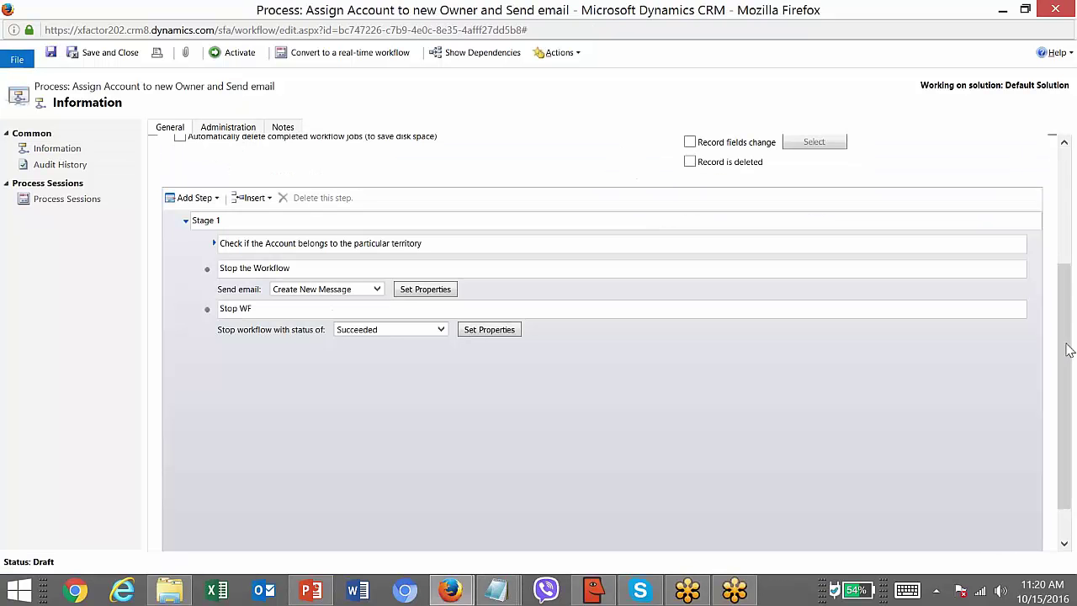
click(213, 245)
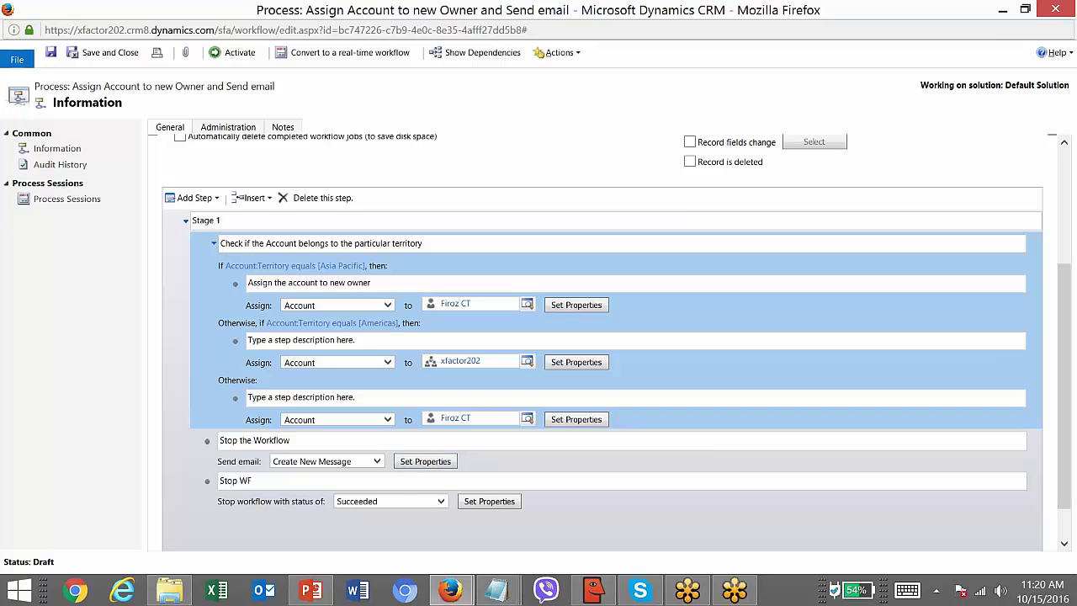
click(371, 439)
text(SEnd)
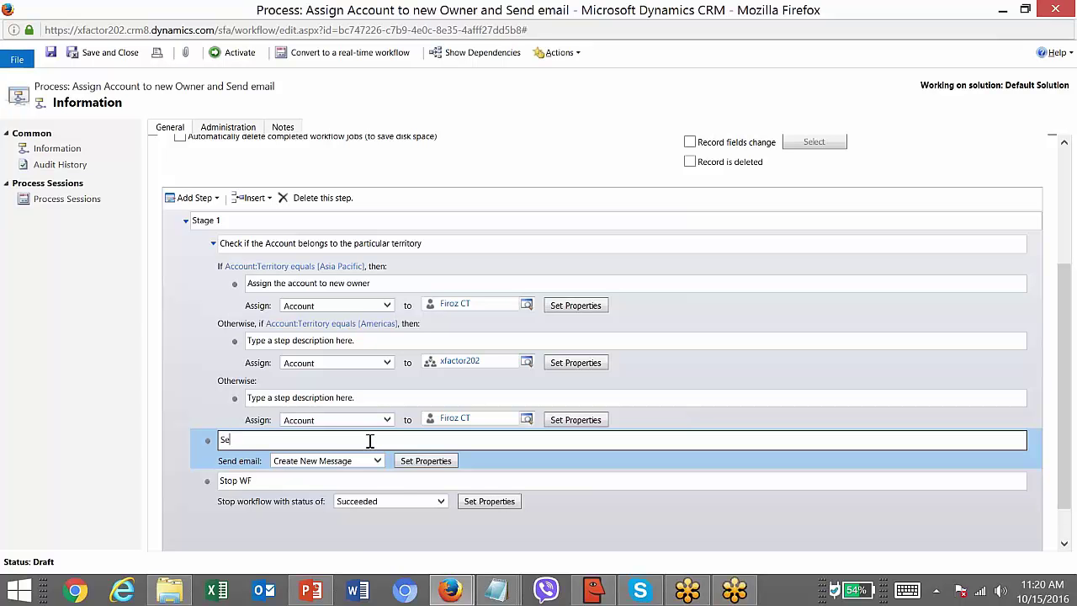
text( Email to the new account owner)
click(51, 52)
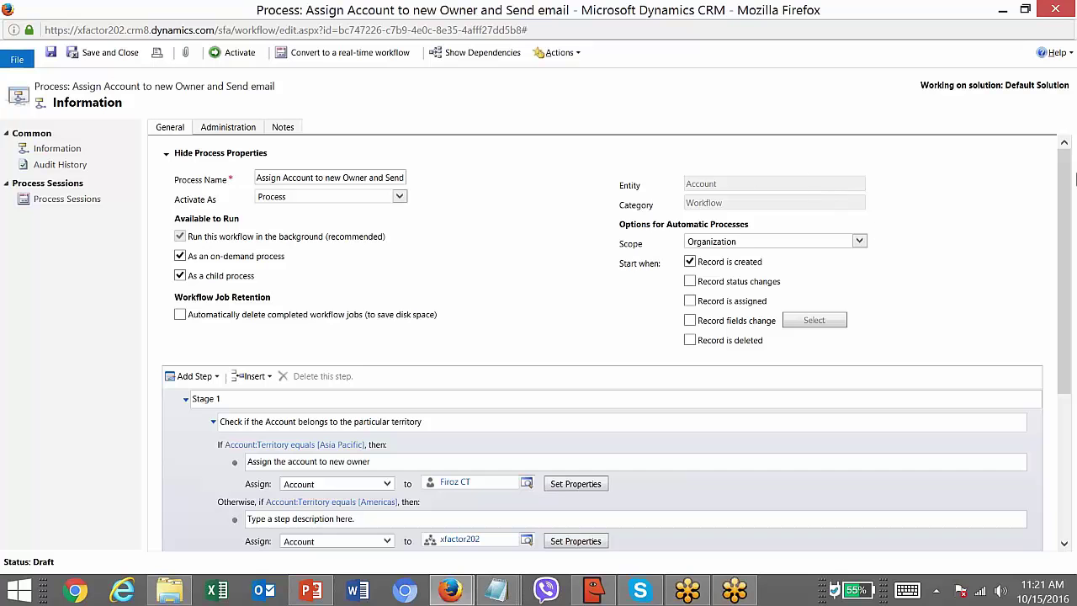
- Activate the Assign Account to new Owner and Send email workflow, confirming the activation prompt
drag(1075, 181, 538, 130)
click(234, 52)
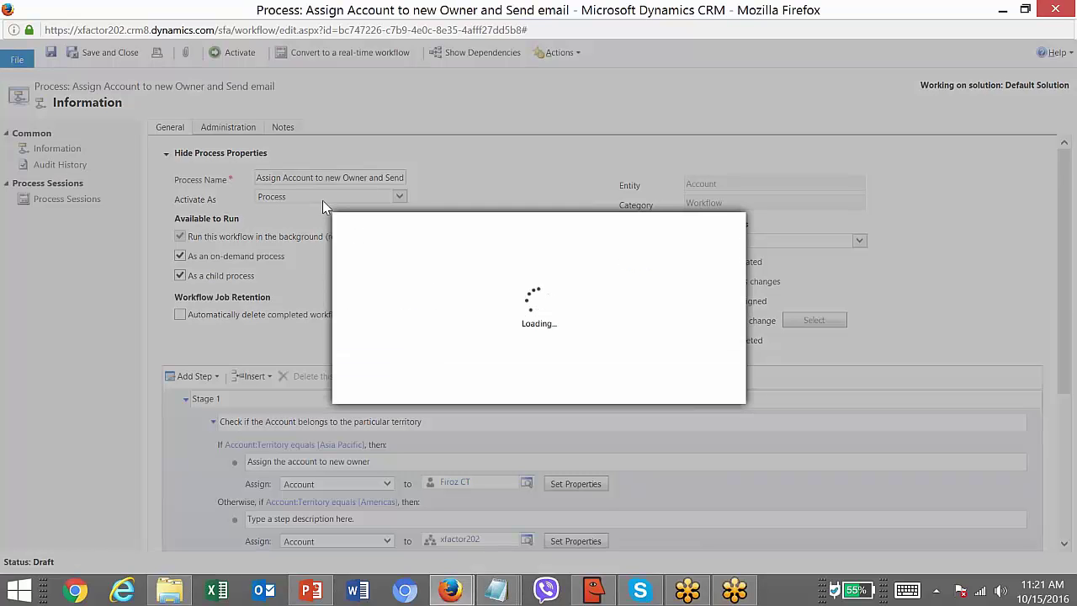
click(624, 387)
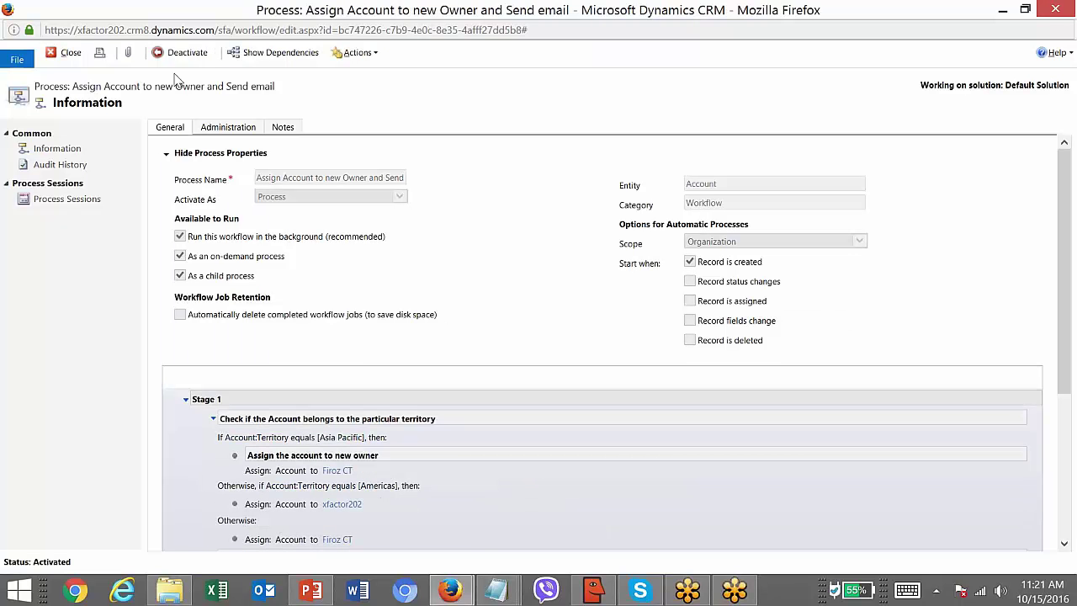
- Create a new Sales account named Britania, enter its phone number, and save it
mouse_move(450, 591)
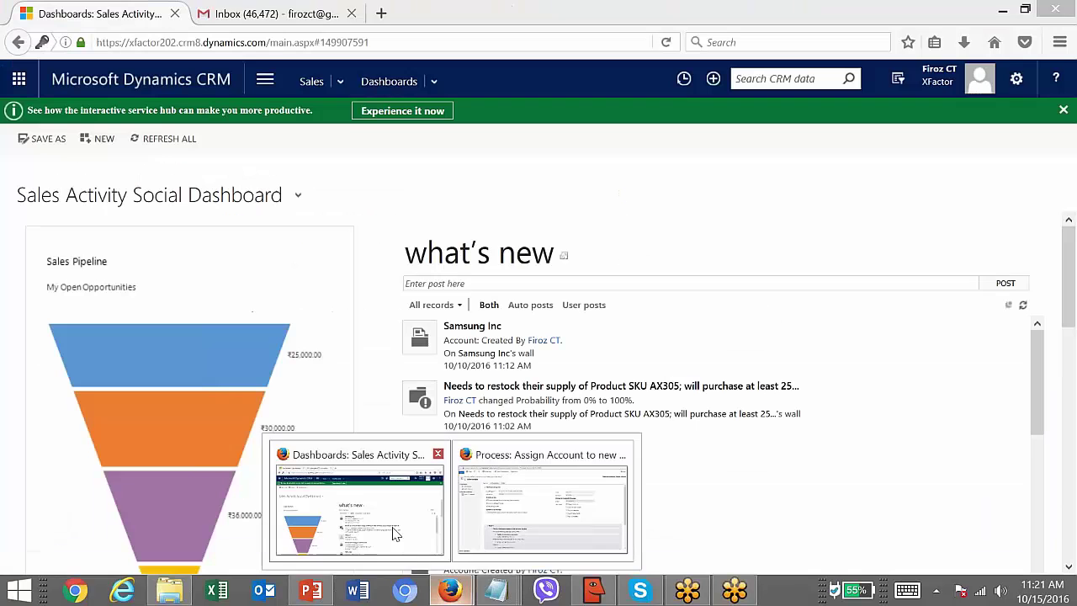
click(396, 533)
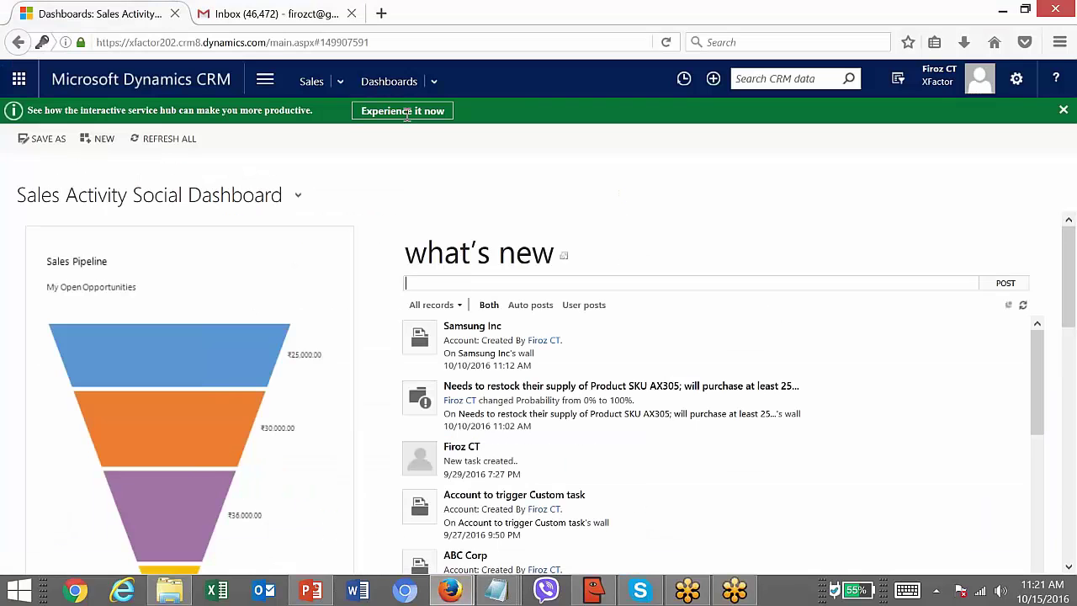
click(342, 84)
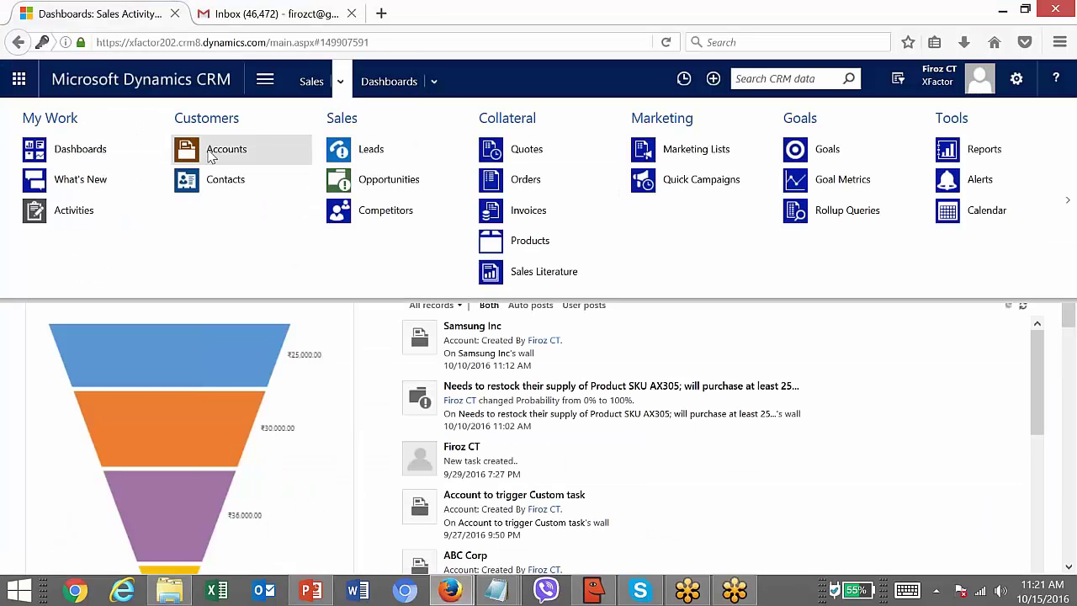
click(243, 152)
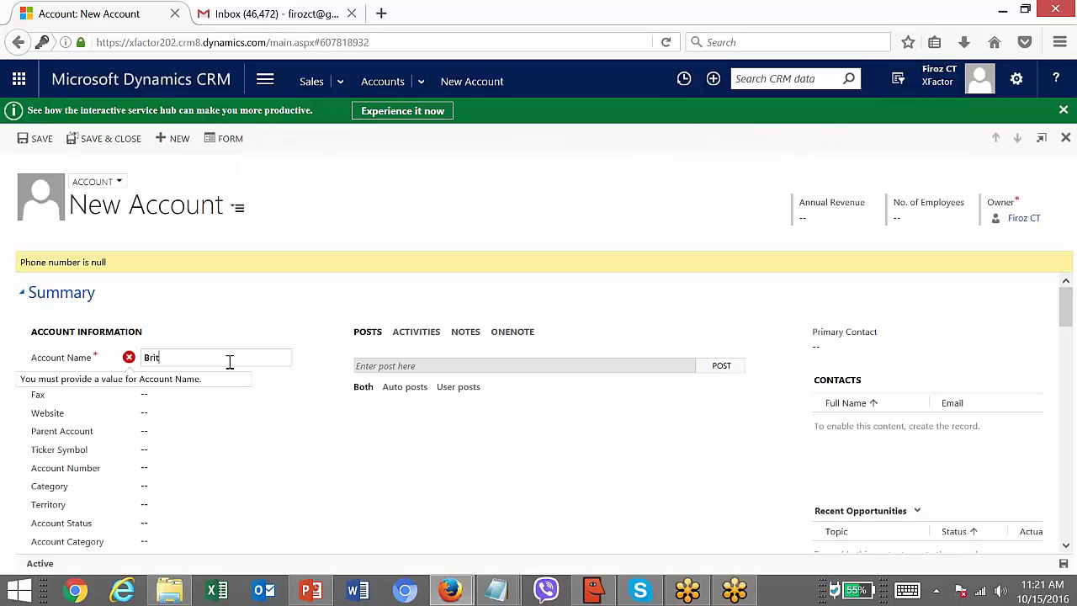
text(nia)
click(211, 379)
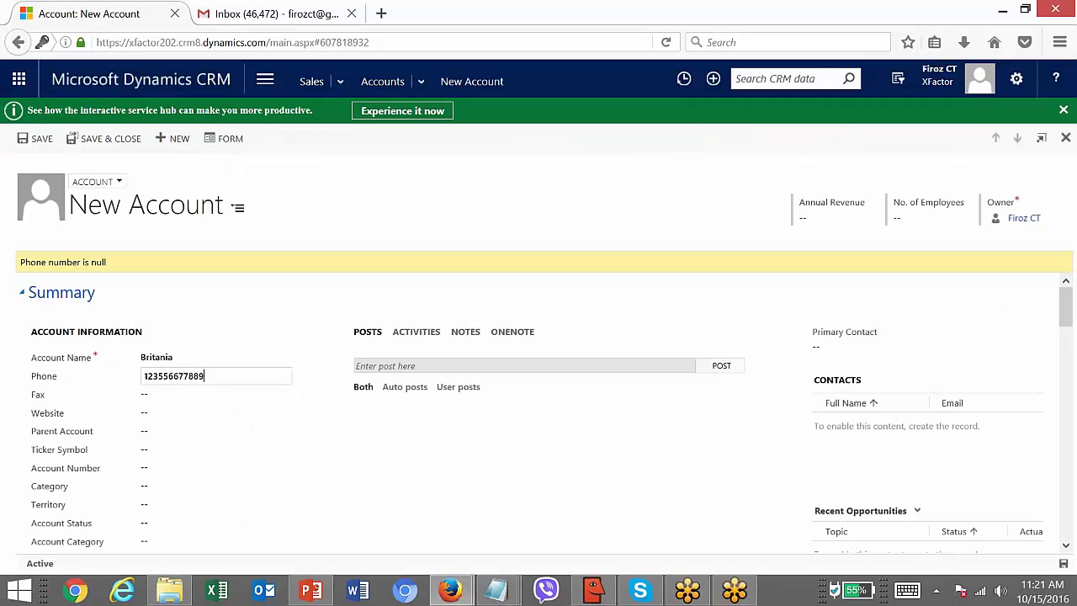
click(32, 138)
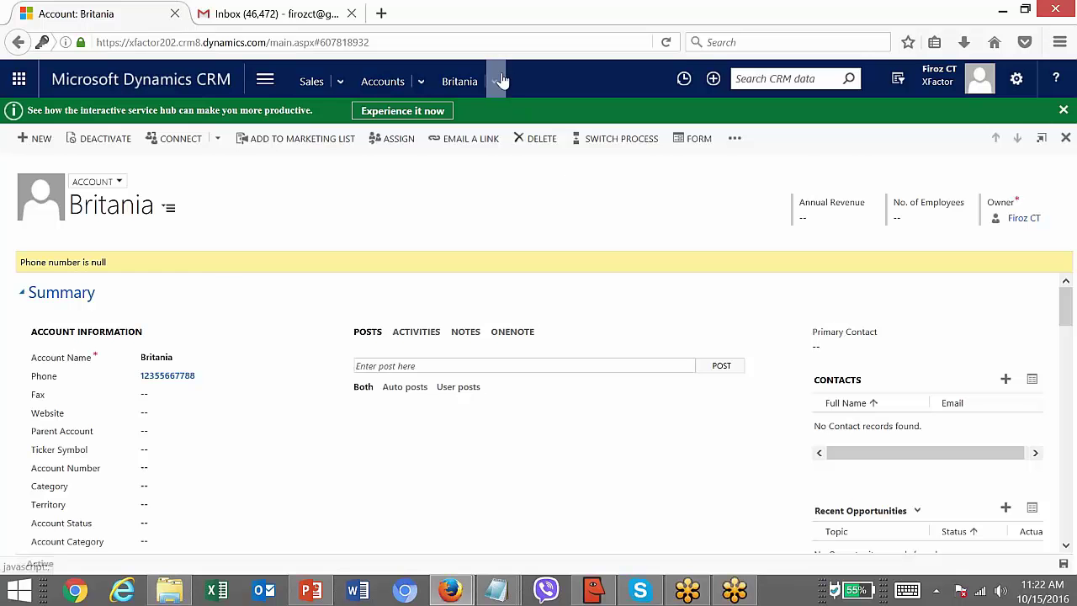
- From Britania's Background Processes, open the Assign Account to new Owner and Send email system job
click(499, 80)
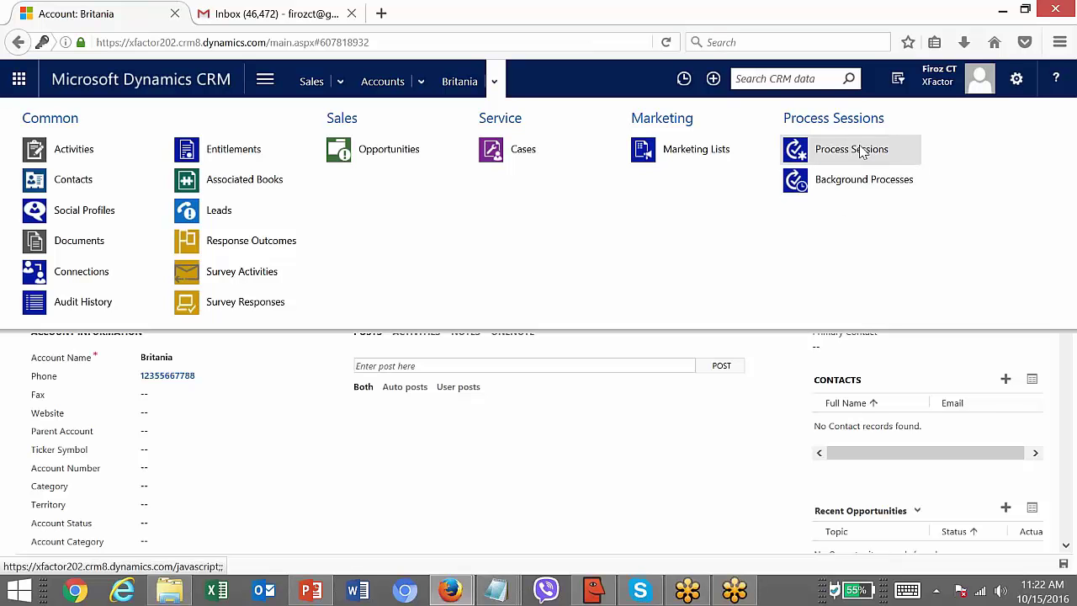
click(877, 185)
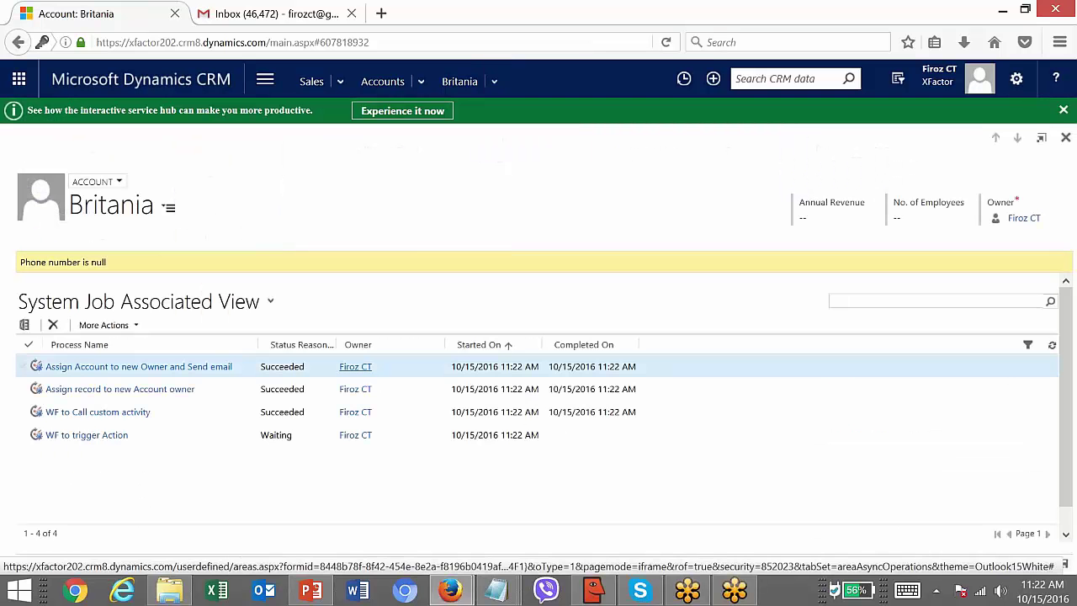
click(512, 372)
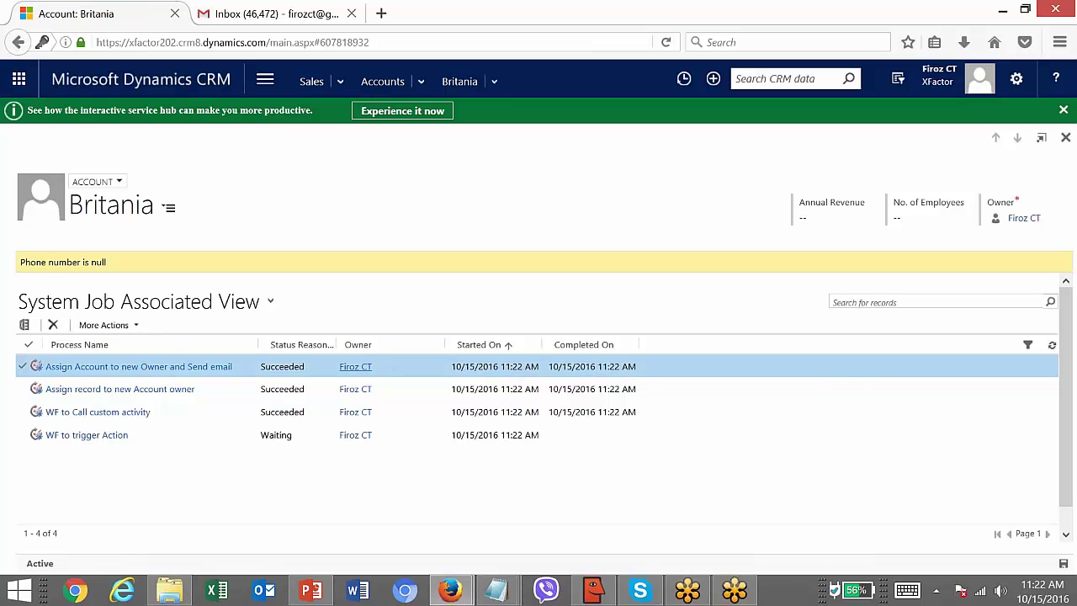
click(154, 368)
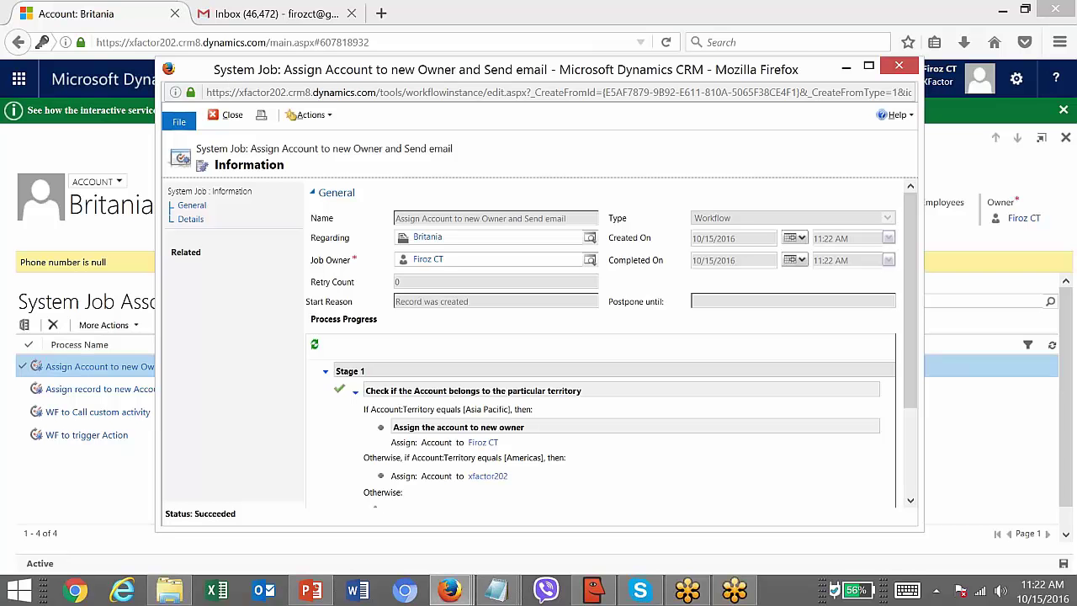
- Maximize the system job window and scroll through its succeeded Process Progress steps
key(super+Up)
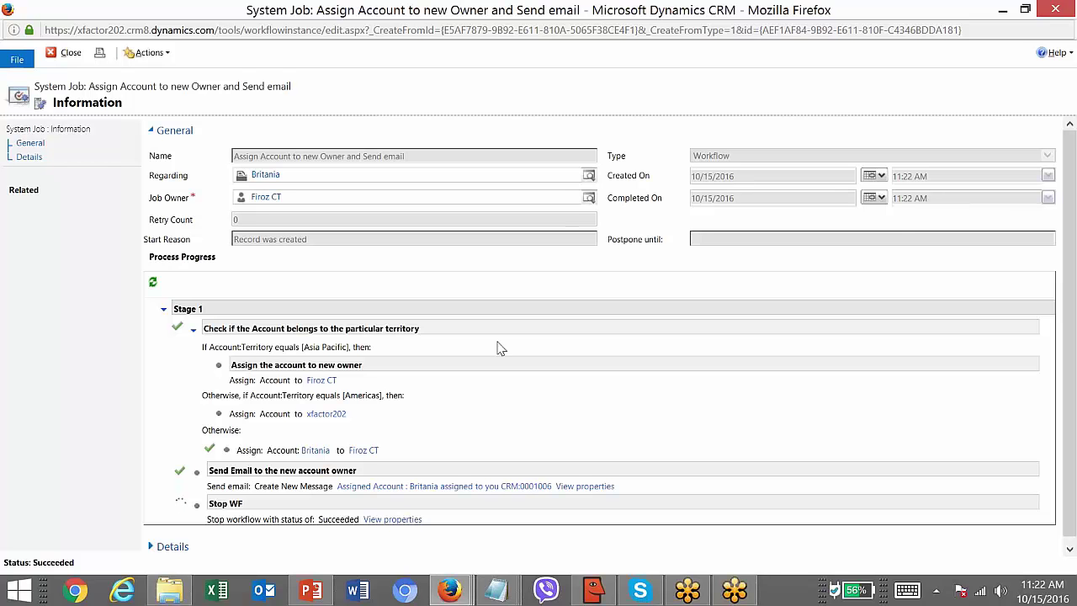
scroll(1075, 239, down, 1)
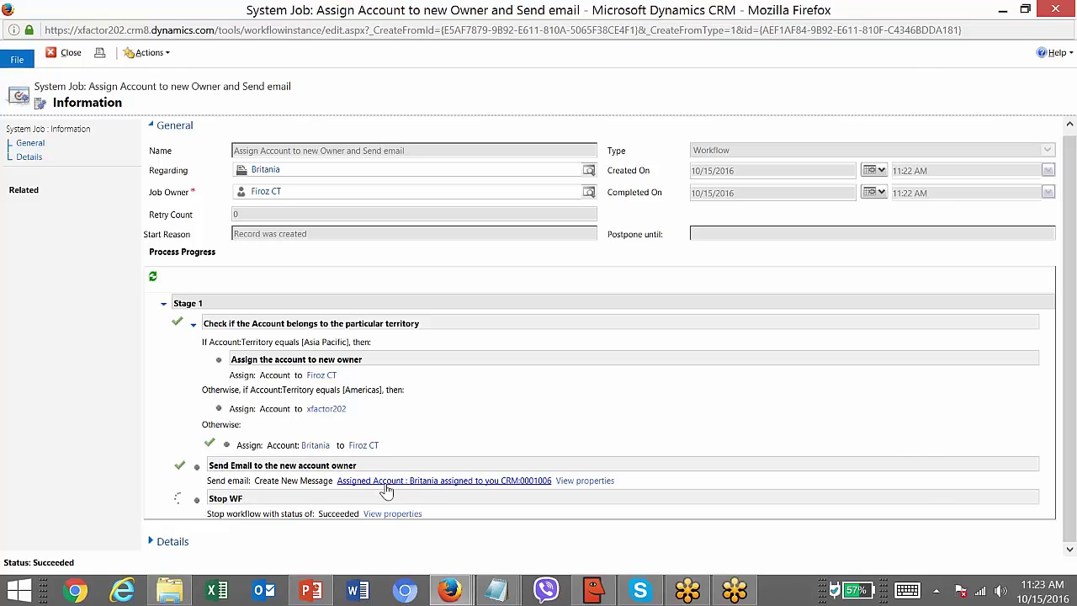
- Open the generated 'Assigned Account' email full-screen and review its subject and greeting text
click(425, 483)
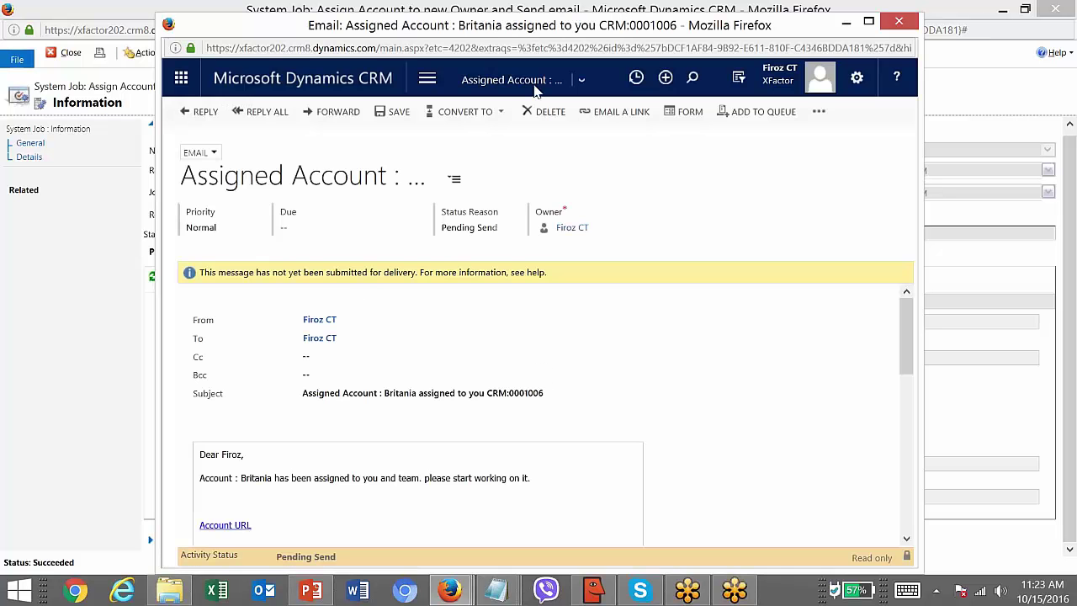
double_click(567, 33)
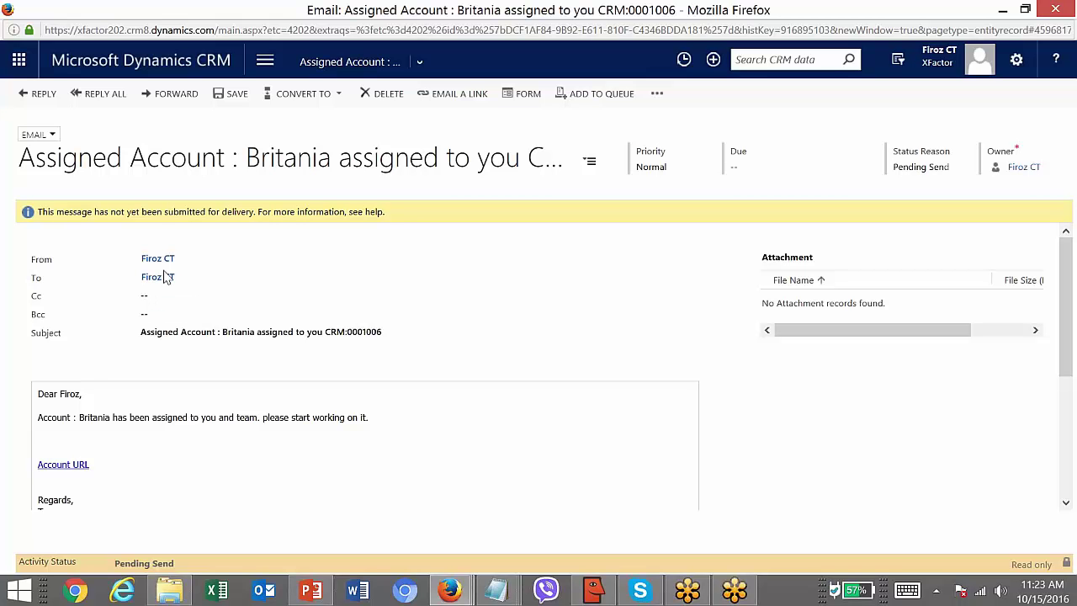
double_click(159, 337)
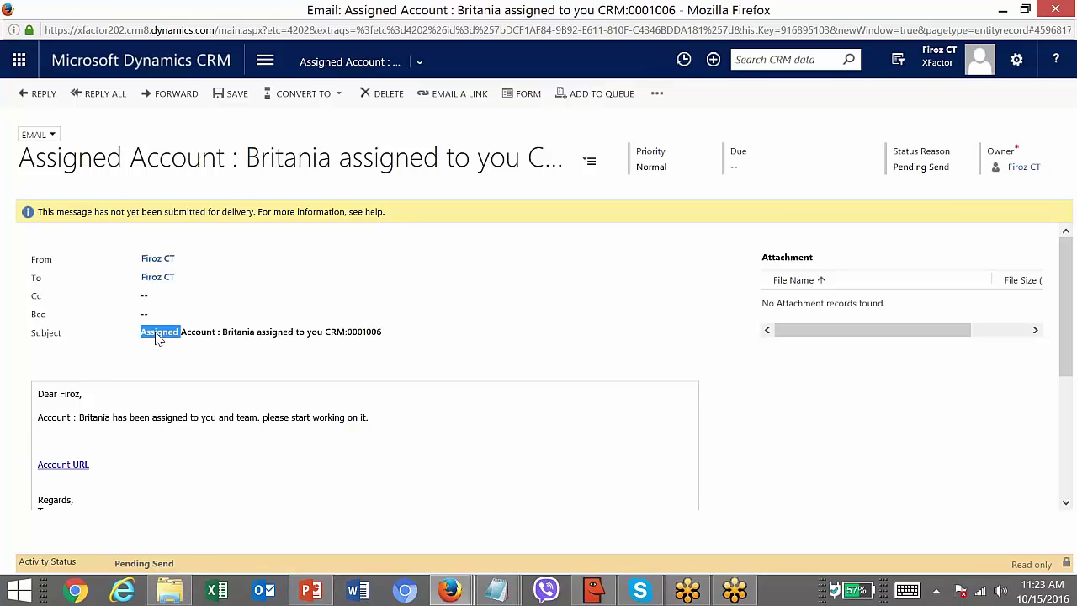
click(179, 336)
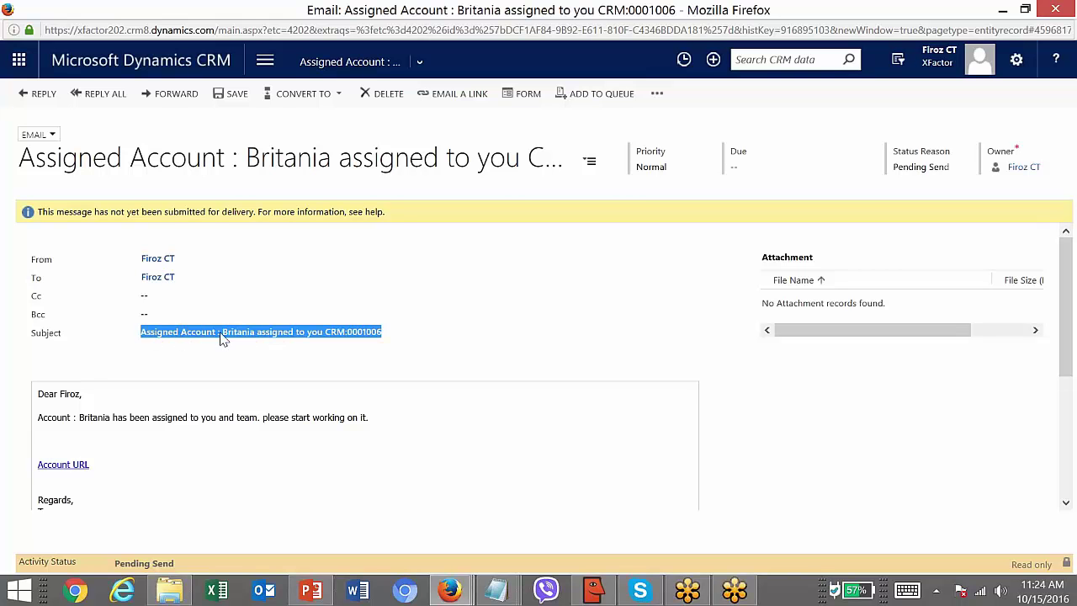
click(219, 338)
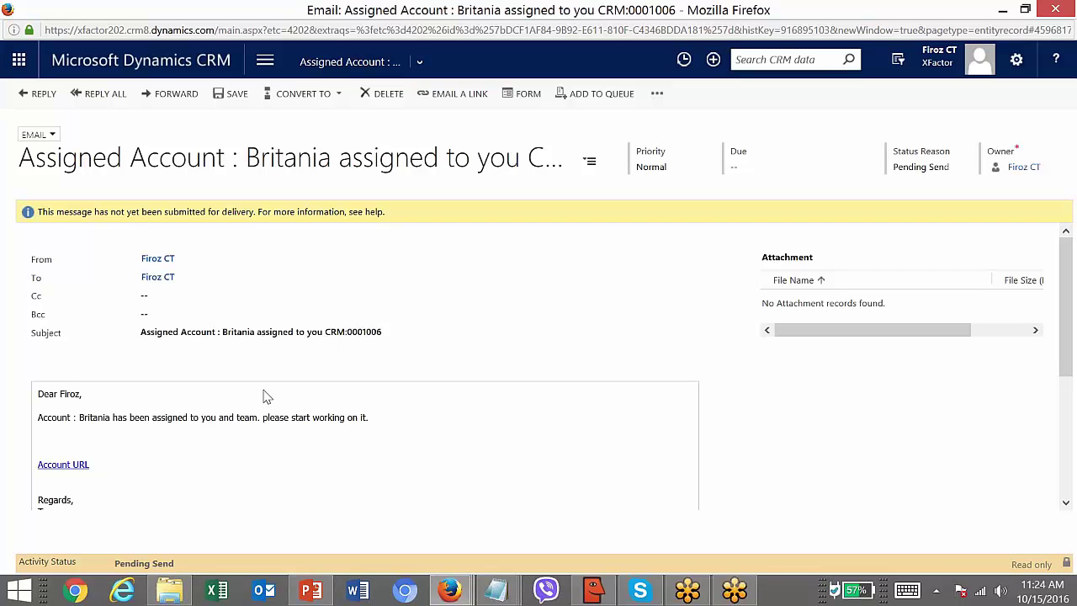
triple_click(71, 397)
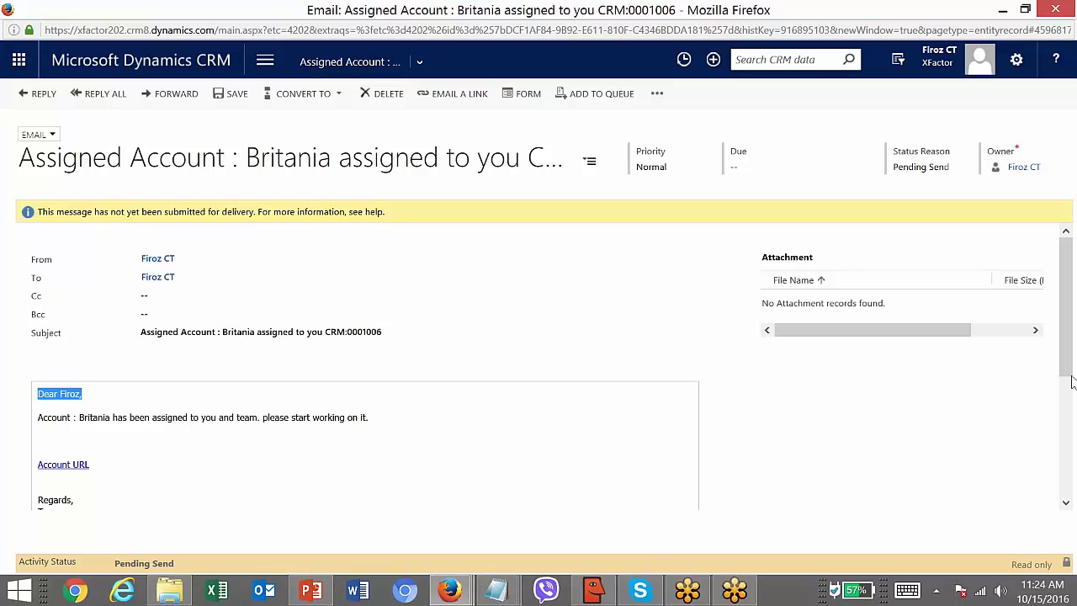
- Follow the email's Account URL to Britania, then close that extra tab
scroll(1064, 399, down, 1)
scroll(1064, 400, down, 2)
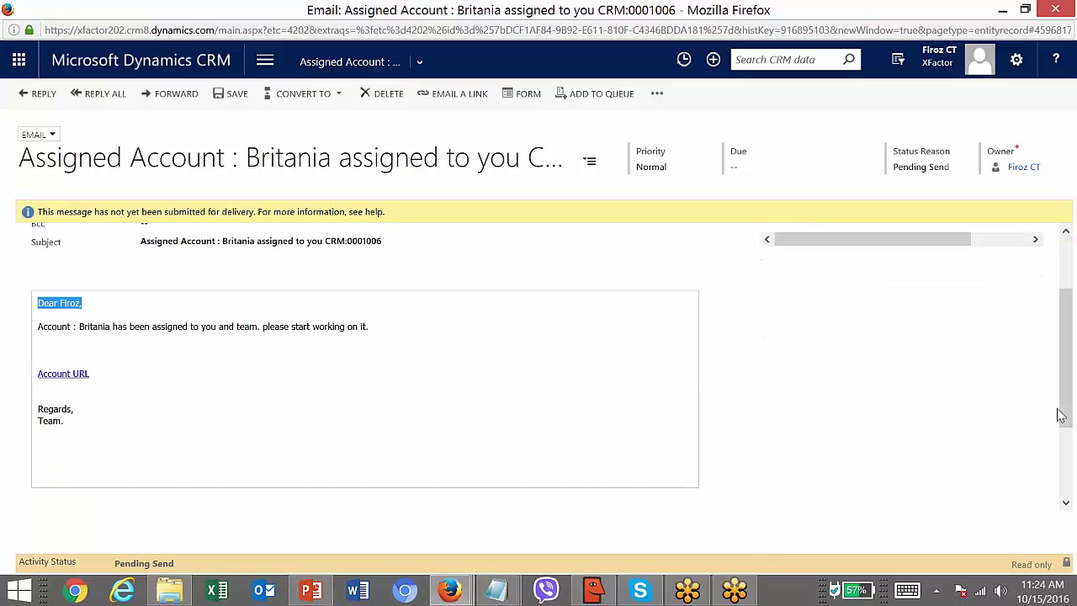
click(62, 378)
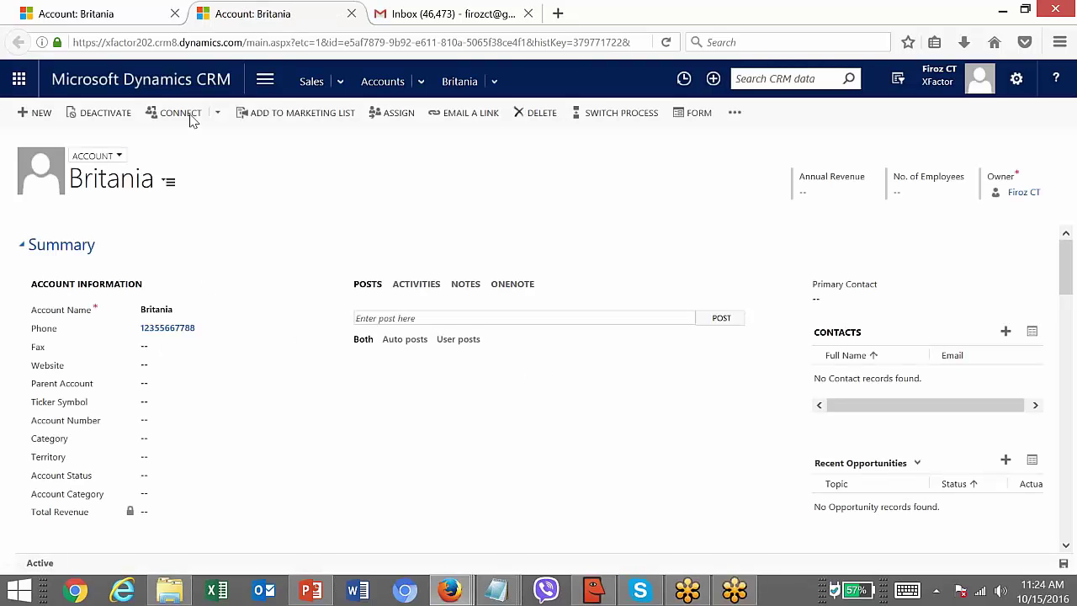
key(ctrl+w)
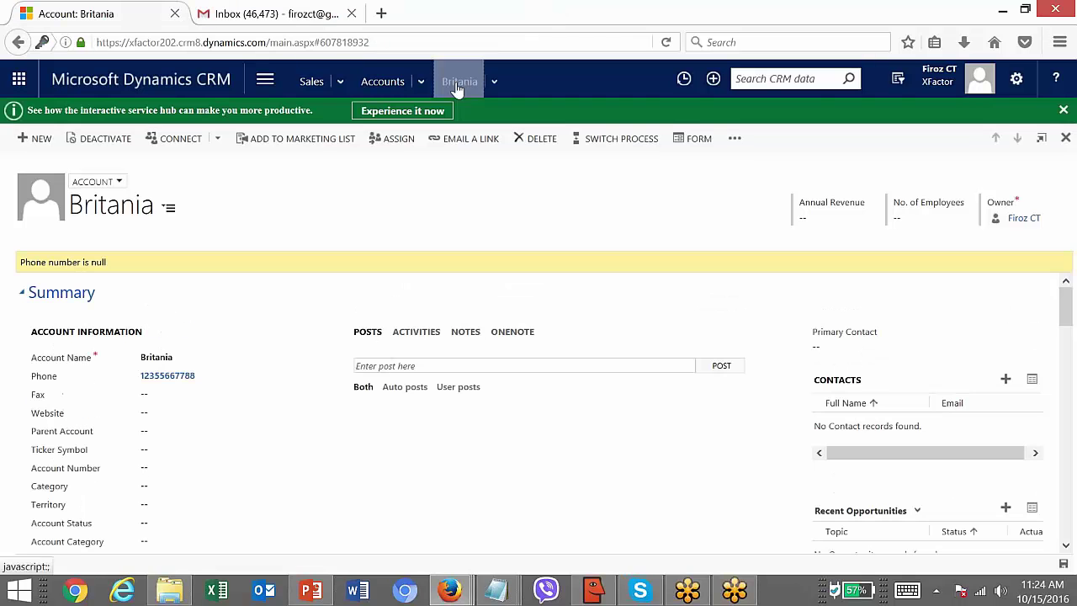